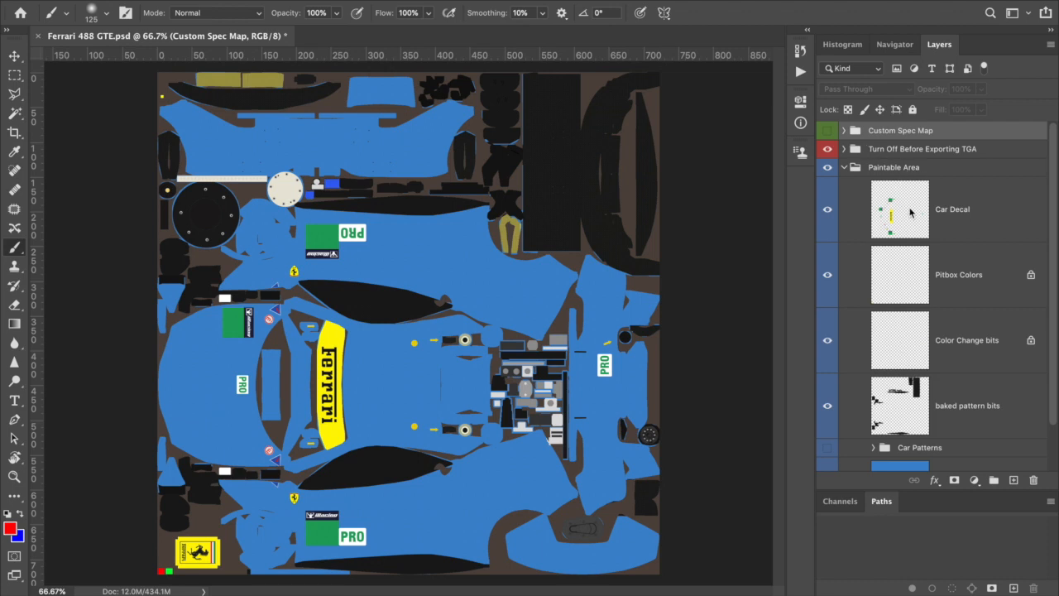
- Look through the layers of the Paintable Area group
scroll(910, 213, down, 2)
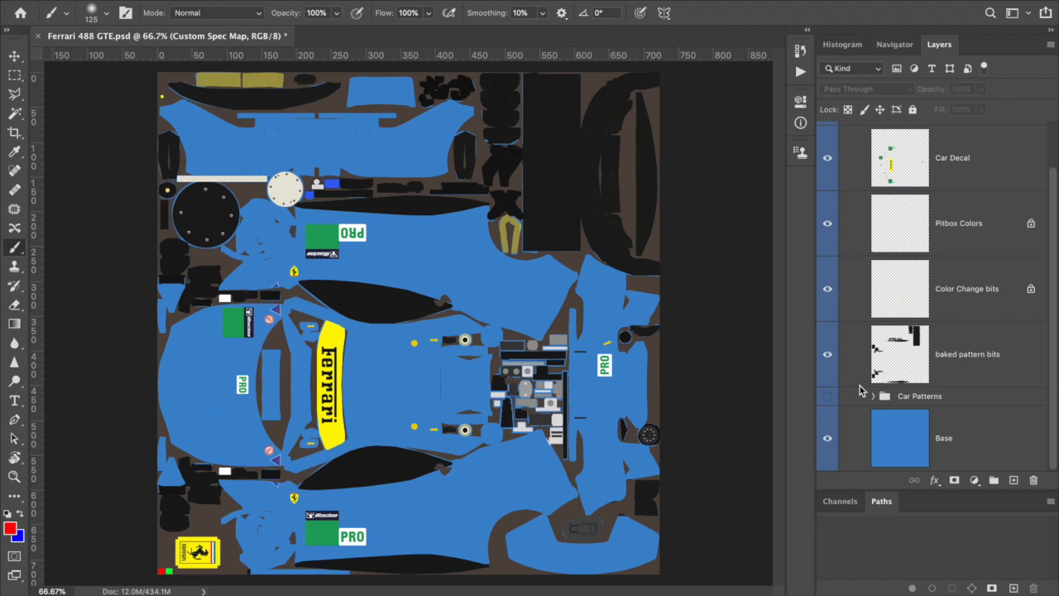
scroll(869, 306, up, 2)
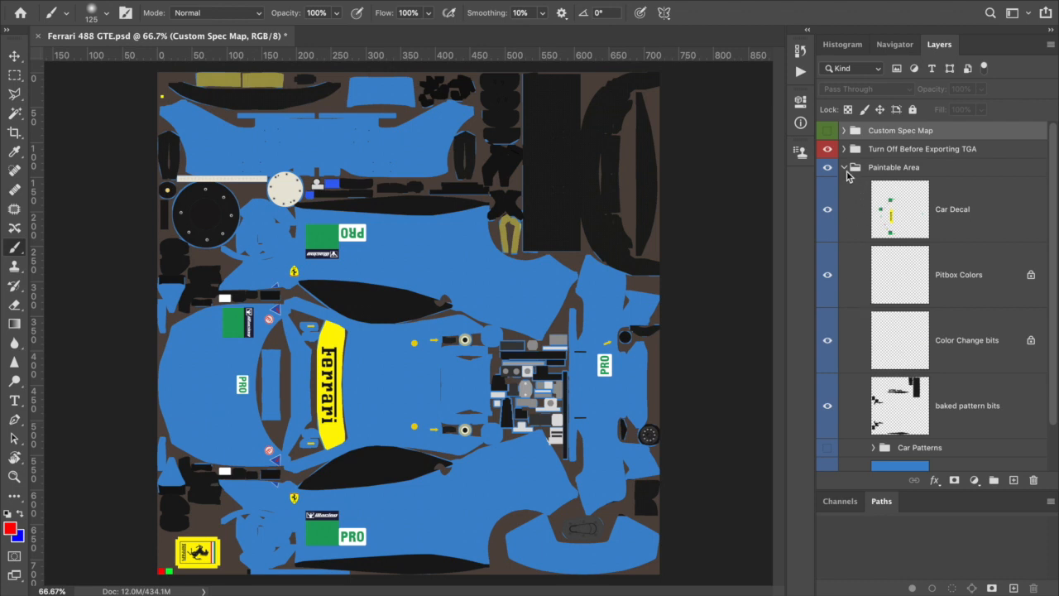
click(845, 168)
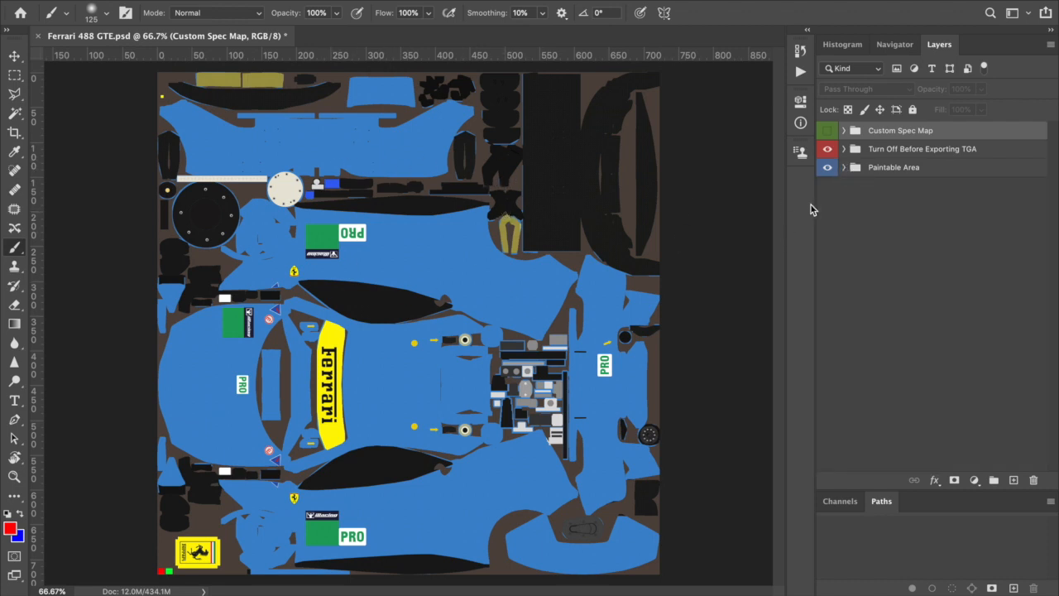
click(844, 168)
- Expand the Car Patterns group, look through its pattern layers and make the group visible
scroll(898, 195, down, 2)
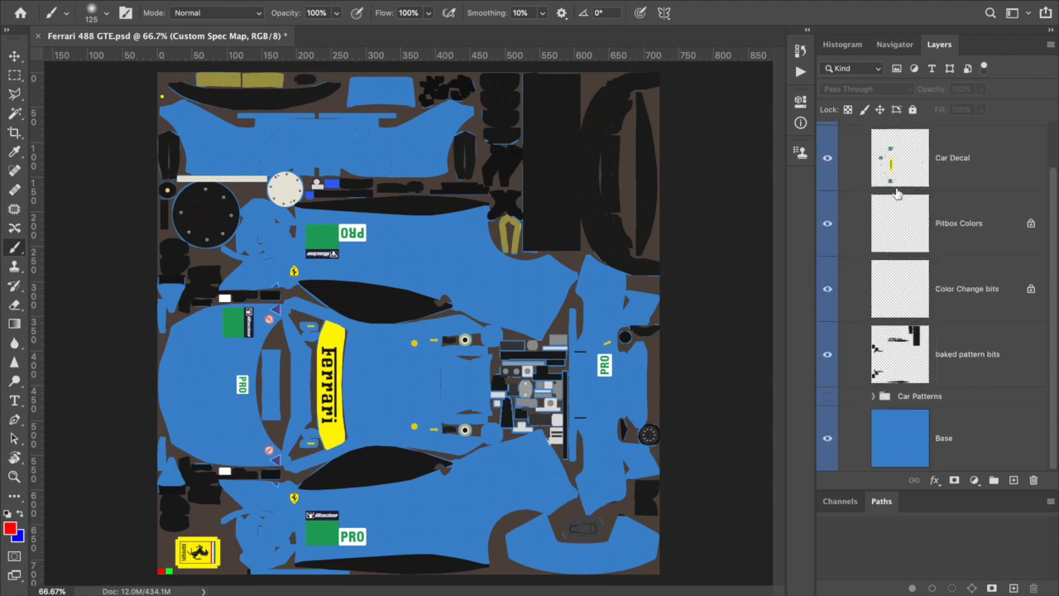
click(873, 397)
scroll(874, 402, down, 5)
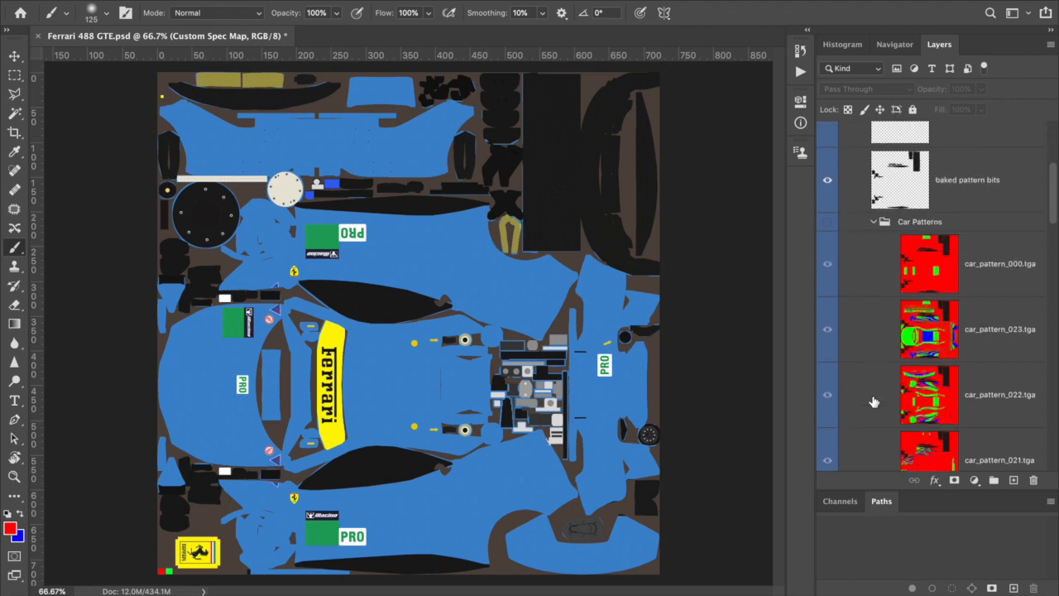
scroll(874, 402, down, 10)
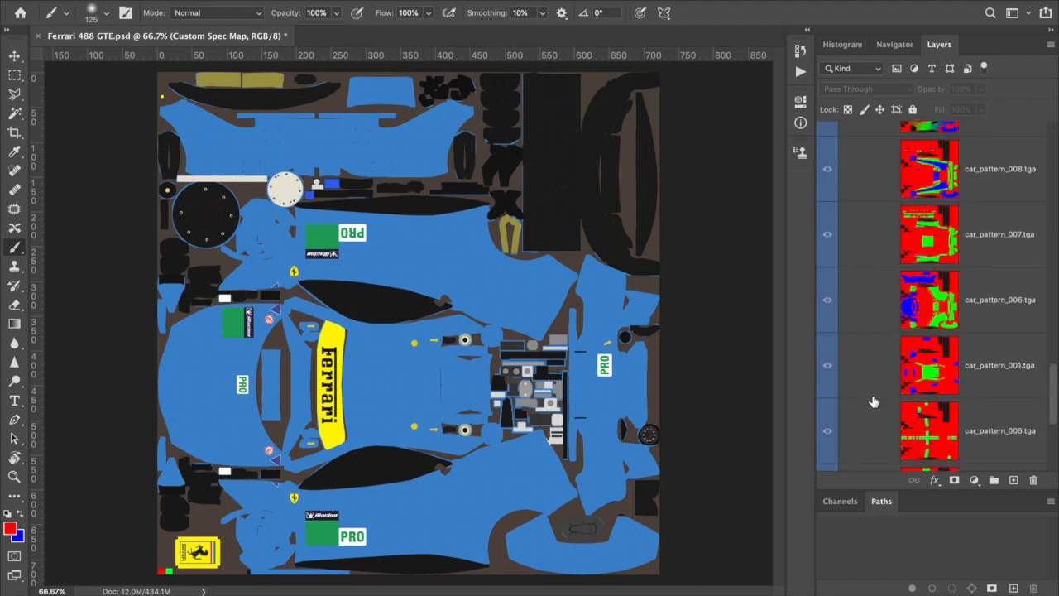
scroll(873, 402, up, 15)
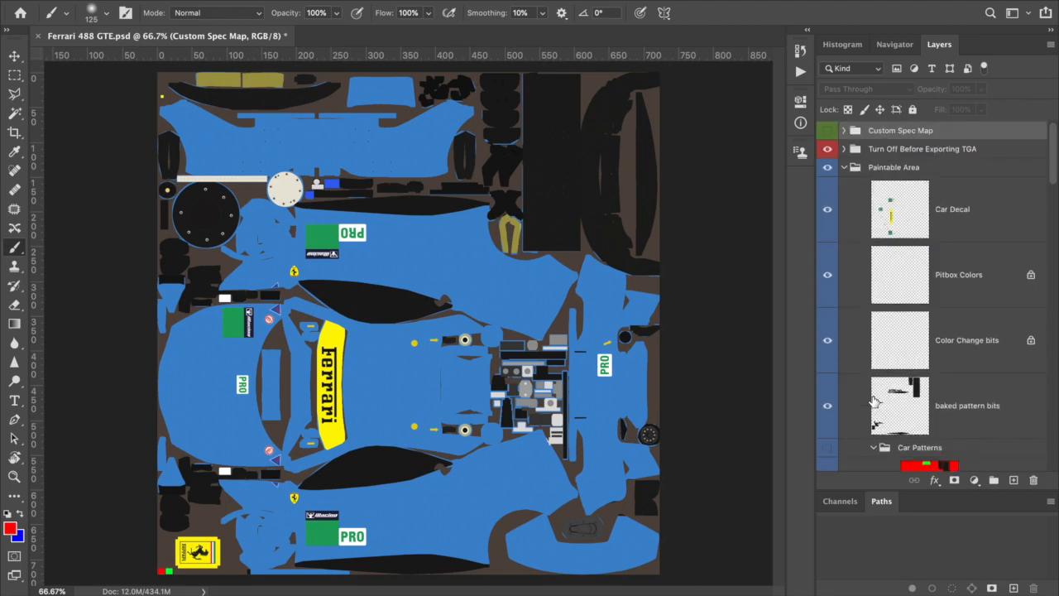
scroll(874, 402, down, 1)
click(827, 228)
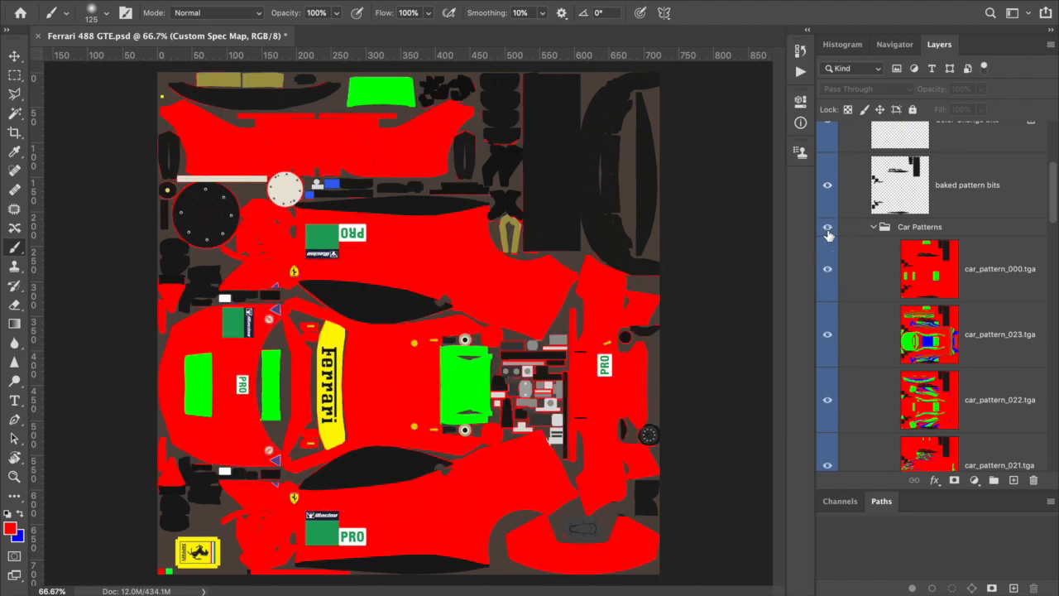
- Hide the pattern layers 000, 023, 022, 021, 020 and 015 in the Car Patterns group to expose car_pattern_019.tga
click(826, 269)
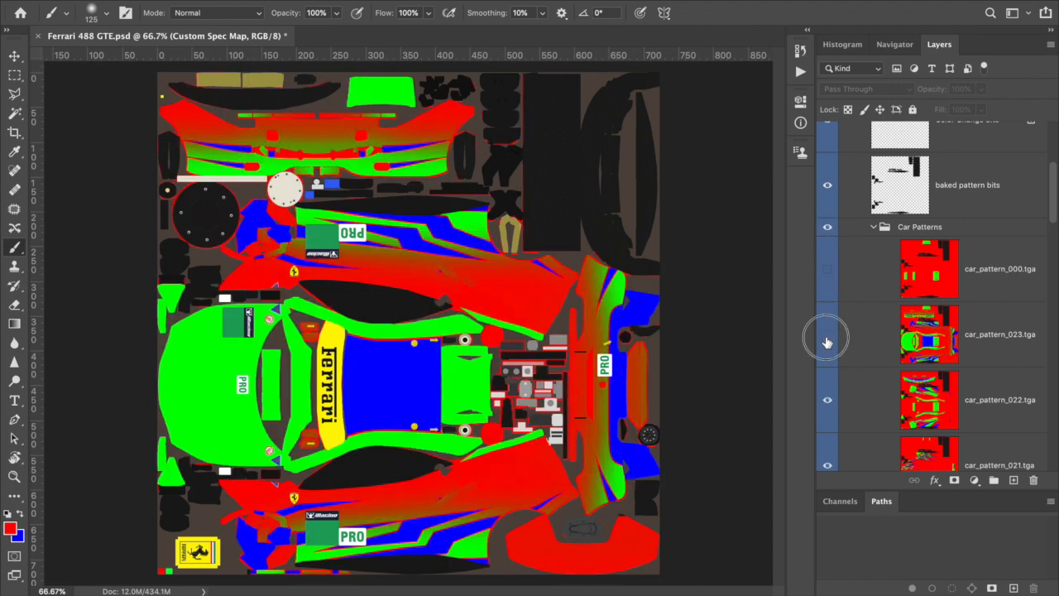
click(827, 334)
scroll(827, 340, down, 1)
click(828, 333)
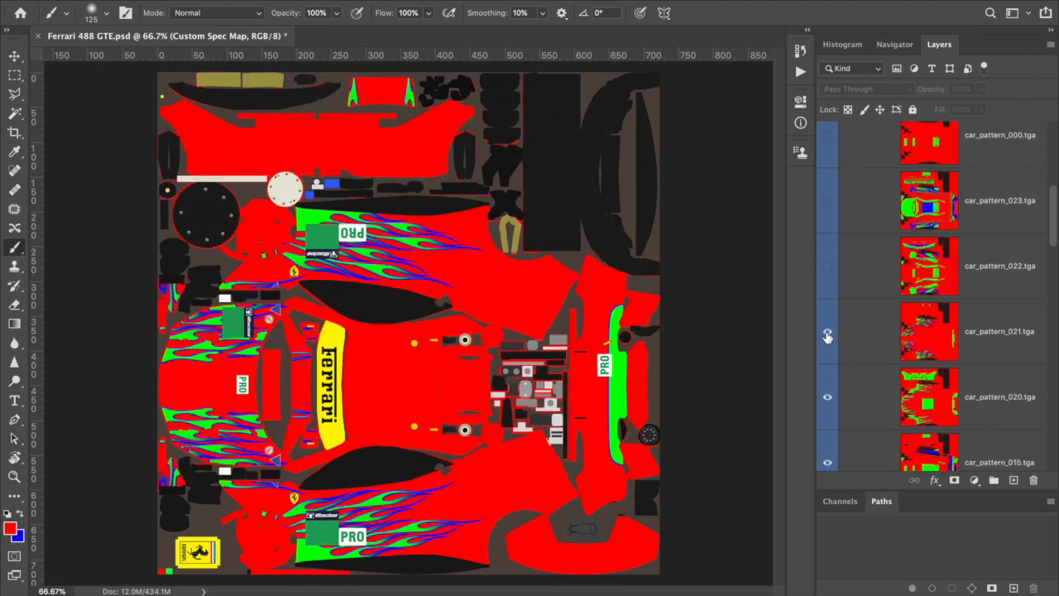
scroll(826, 331, down, 1)
click(827, 311)
click(827, 375)
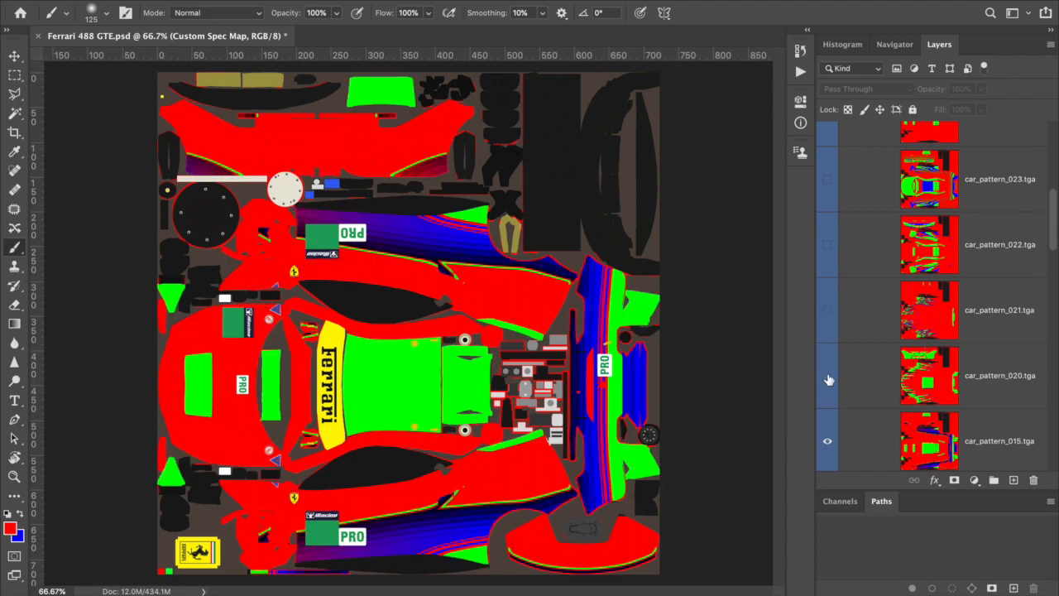
scroll(827, 376, down, 2)
click(827, 316)
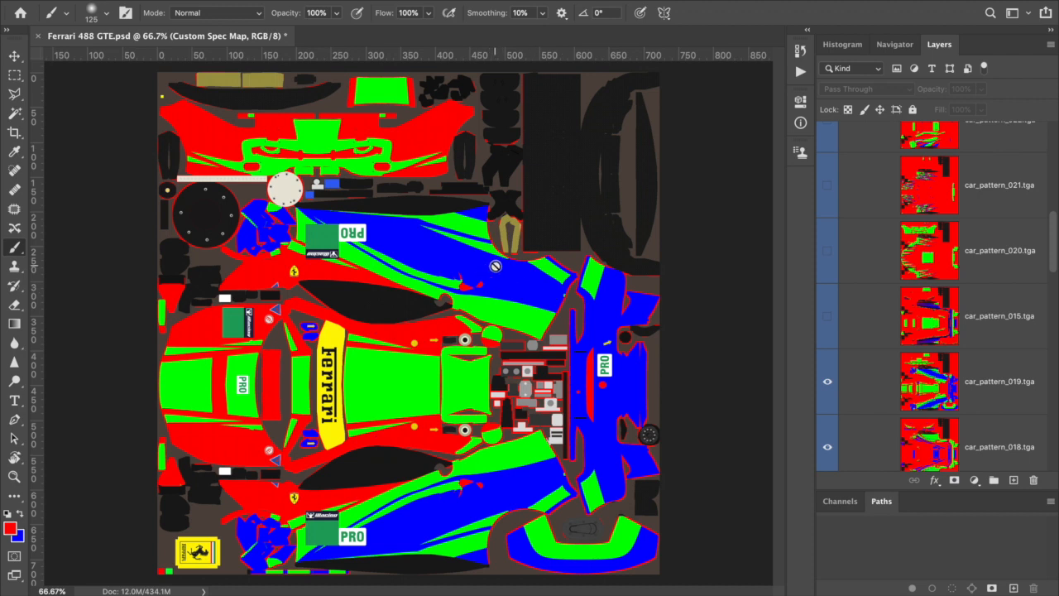
- Move car_pattern_019.tga out of the Car Patterns group to directly above it, then collapse and hide the group
click(931, 385)
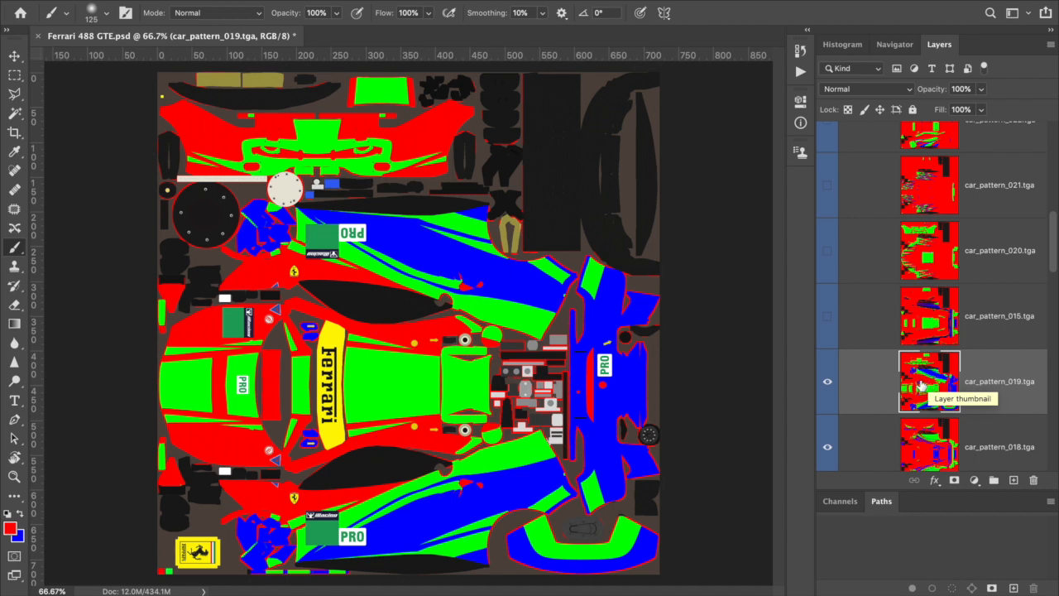
drag(921, 385, 920, 319)
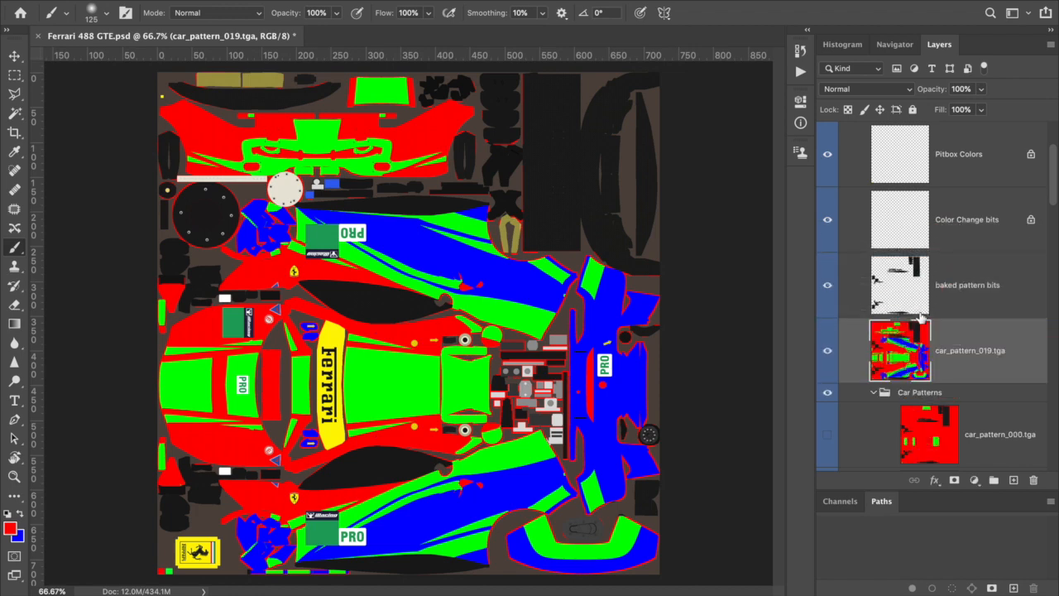
click(875, 393)
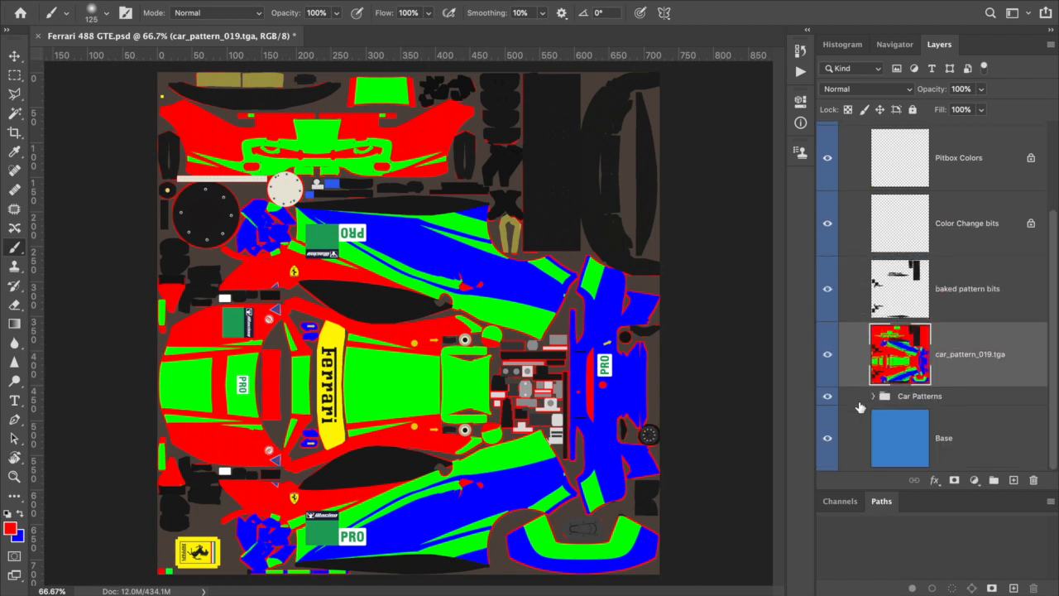
click(827, 396)
drag(923, 403, 955, 397)
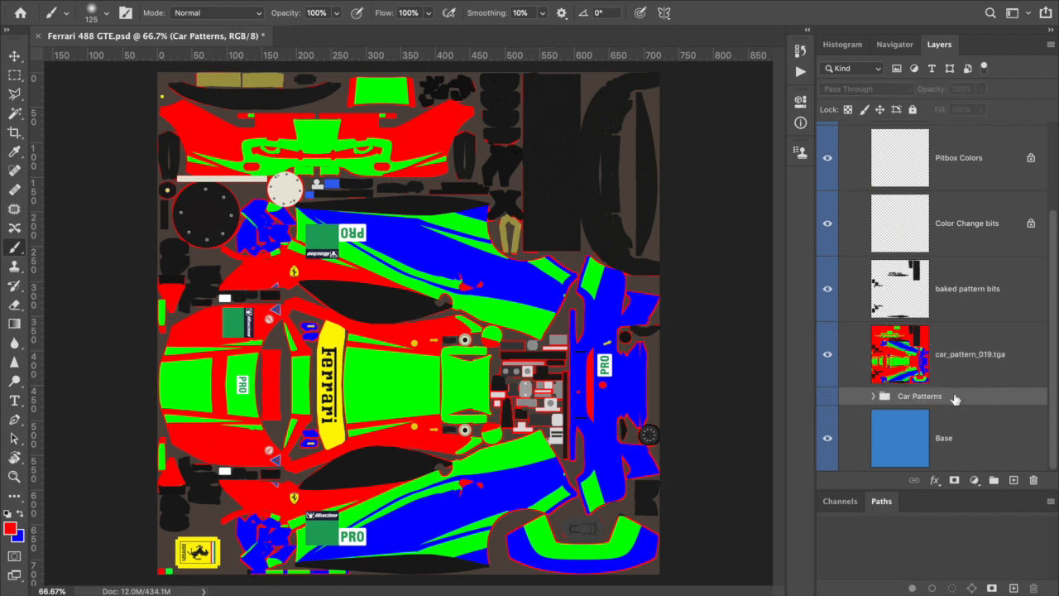
- Select all blue areas of the car_pattern_019.tga layer with Color Range
click(914, 364)
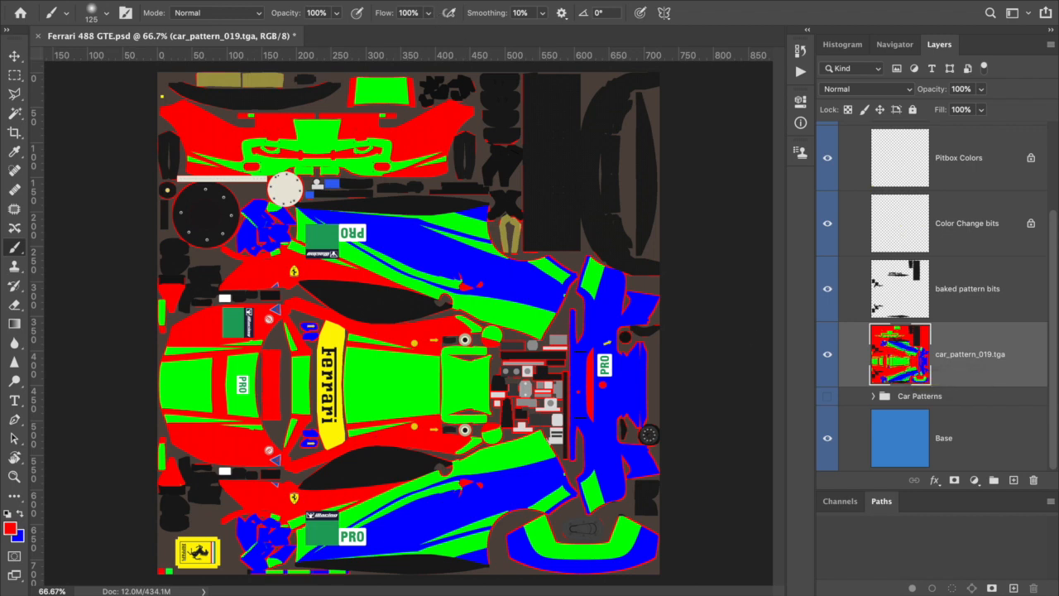
click(299, 1)
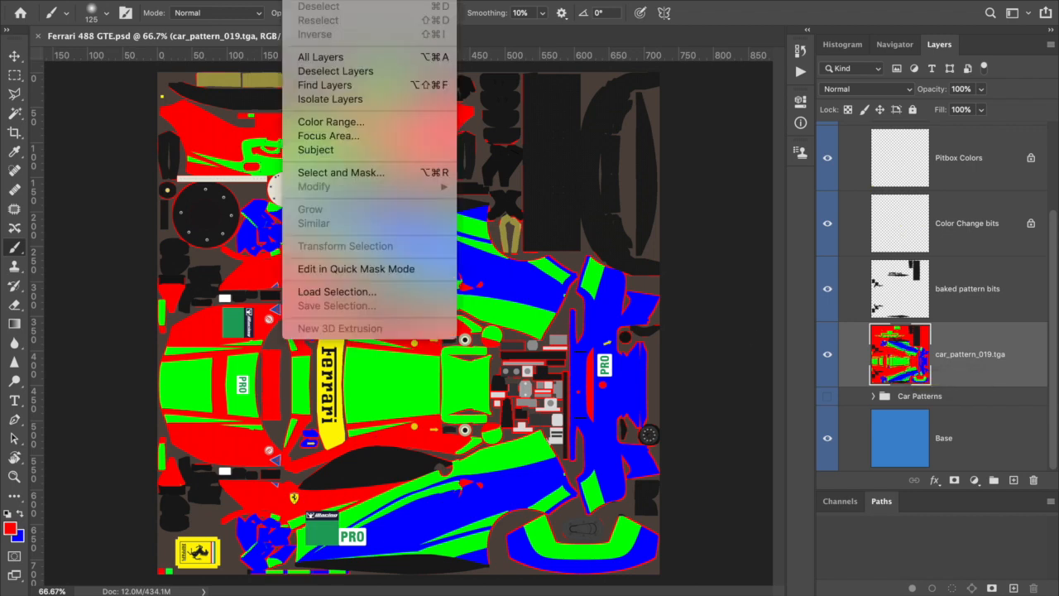
click(336, 125)
click(433, 244)
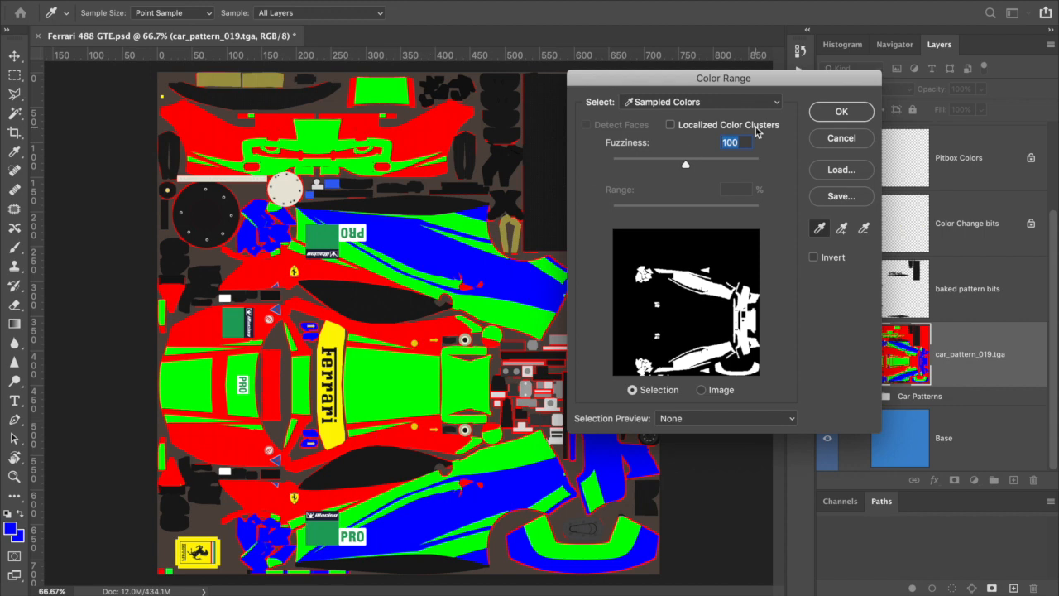
click(839, 114)
key(b)
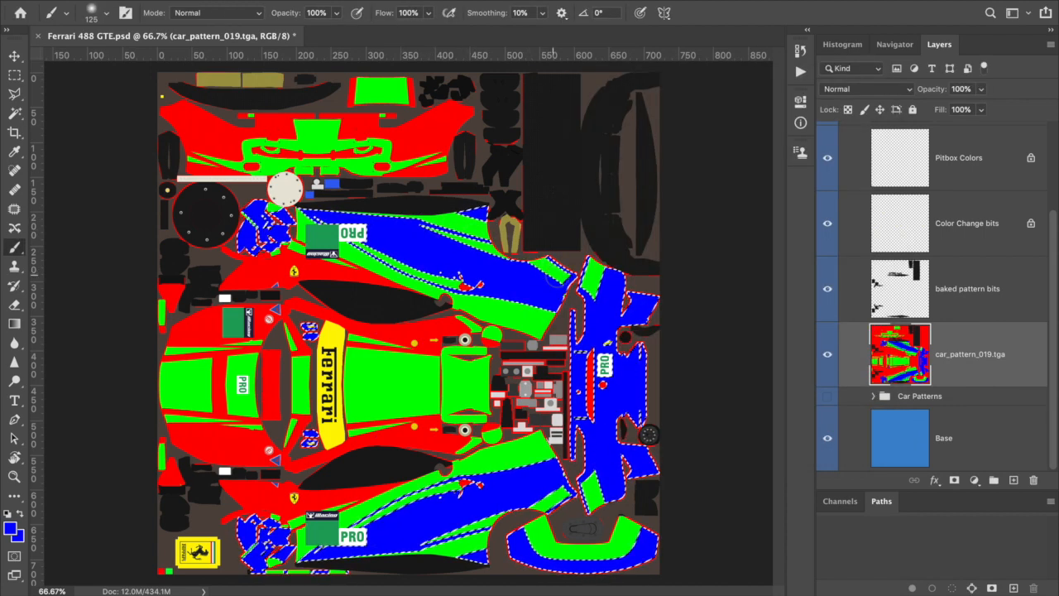
- Expand the selection of the blue areas by 1 pixel
click(298, 0)
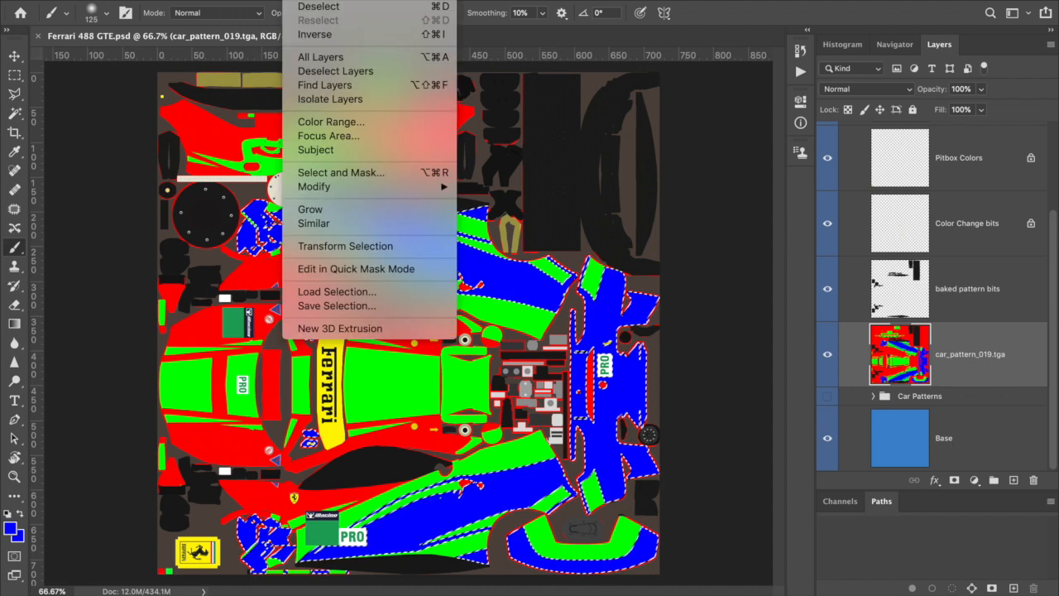
mouse_move(341, 188)
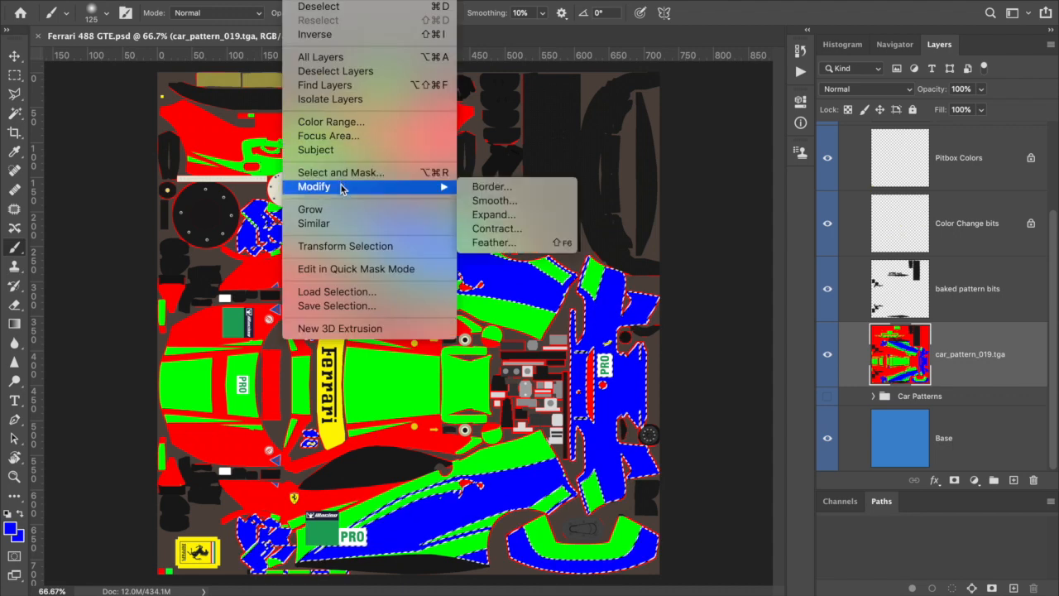
click(493, 214)
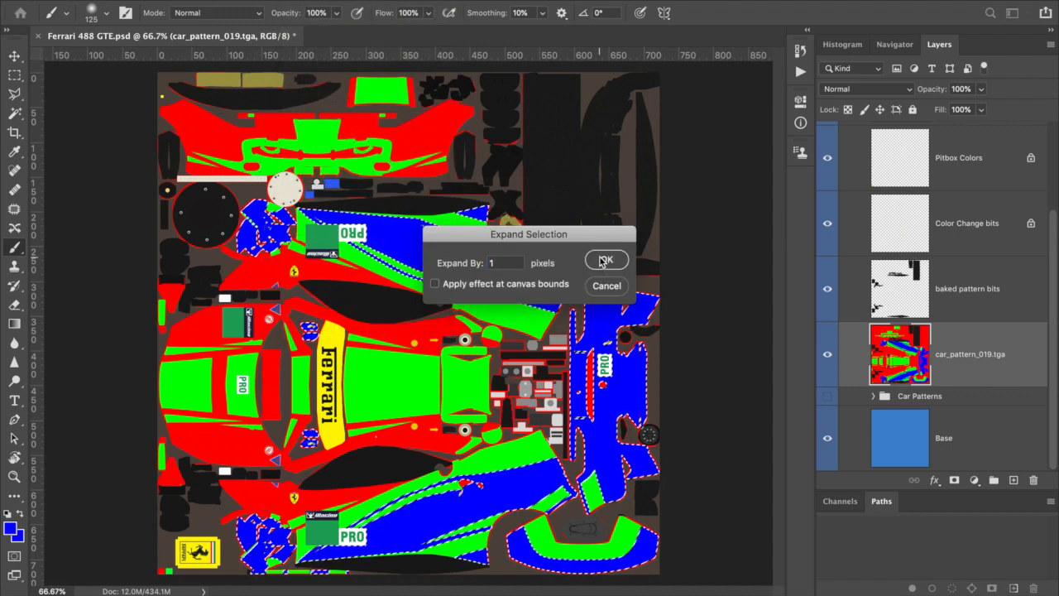
click(606, 194)
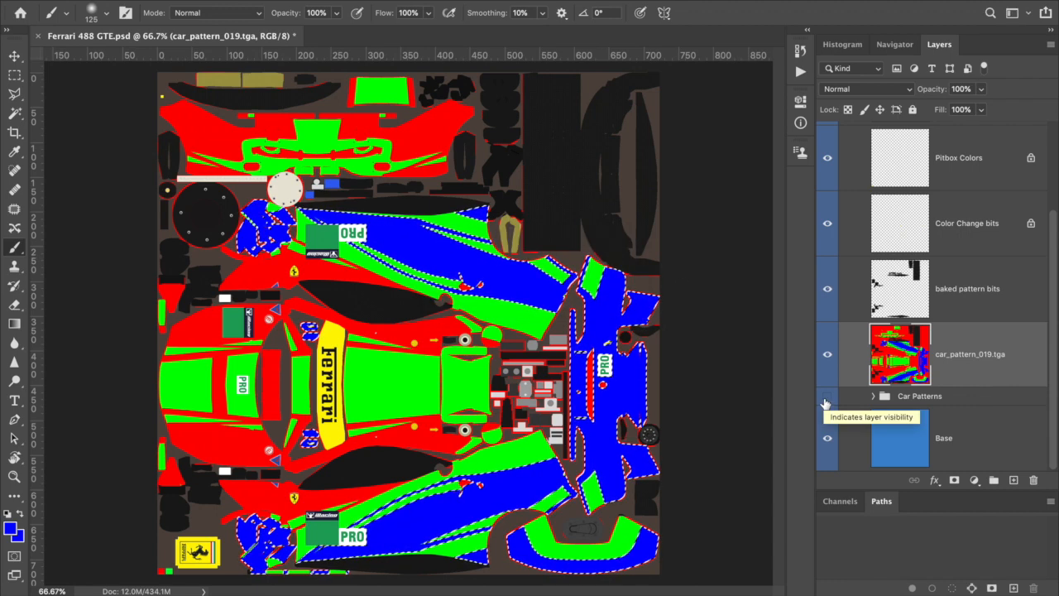
- Add an empty layer above car_pattern_019.tga and mask it with the selection of the blue areas
click(826, 400)
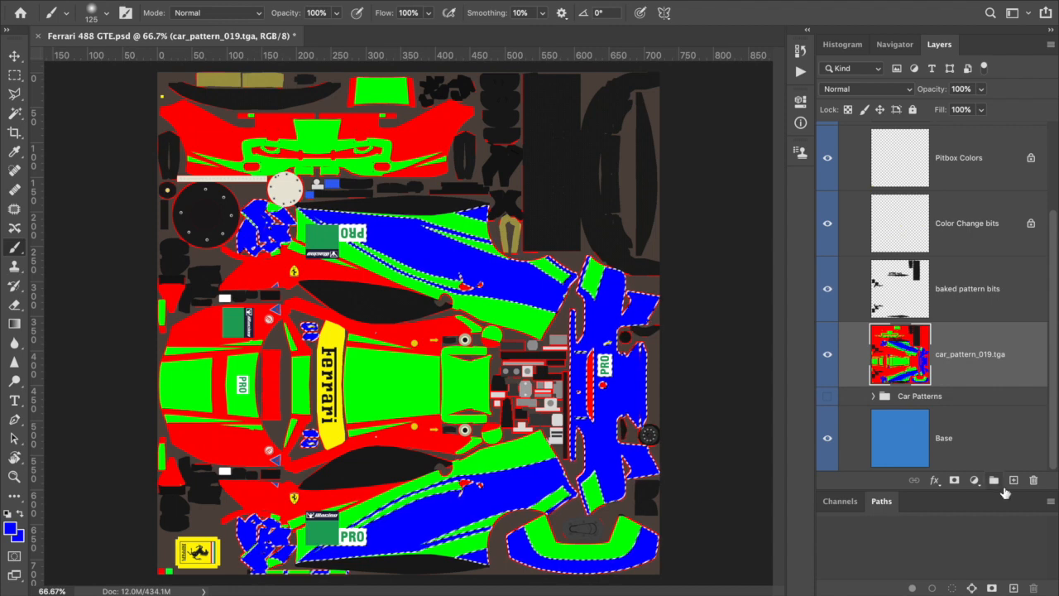
click(1014, 480)
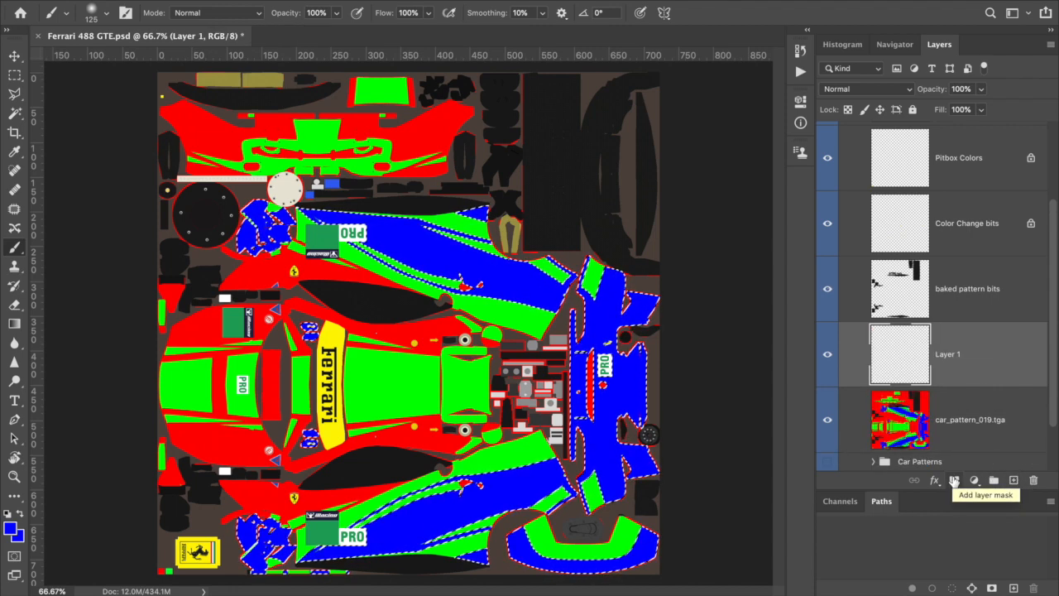
click(954, 481)
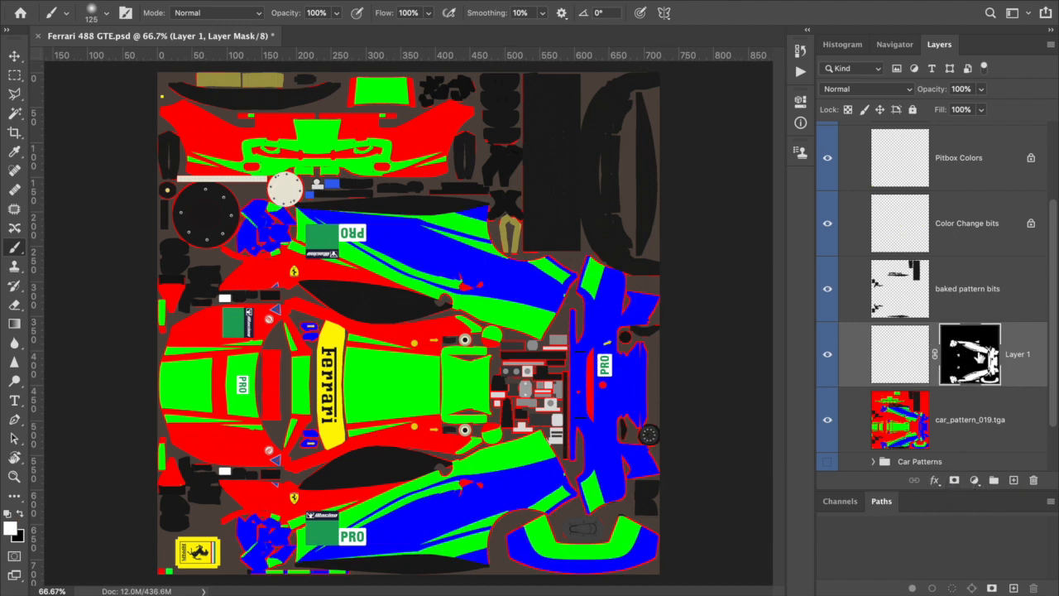
- Select all green areas of the car_pattern_019.tga layer with Color Range
click(914, 420)
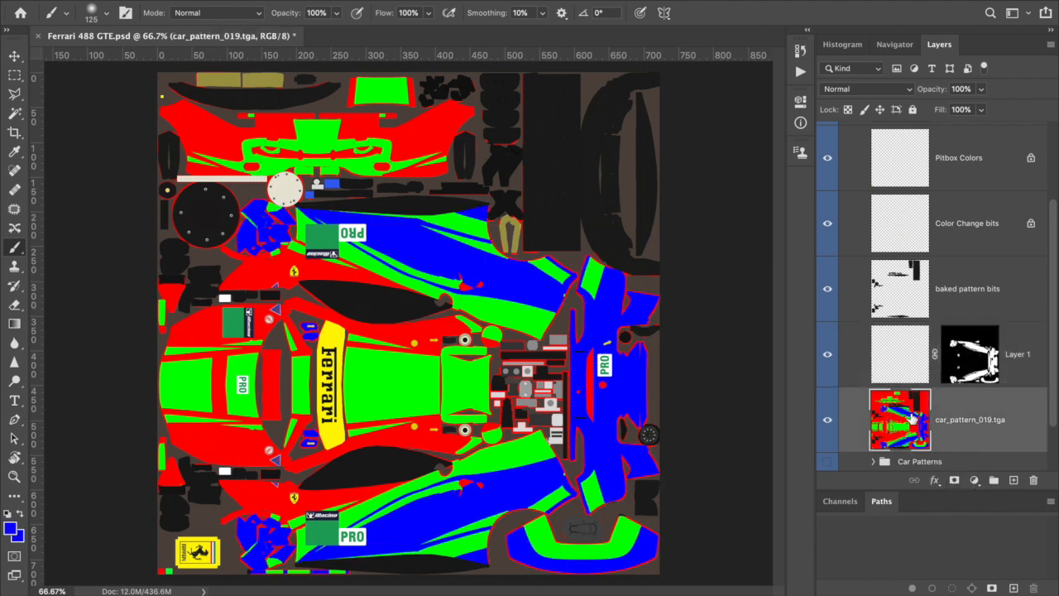
click(338, 1)
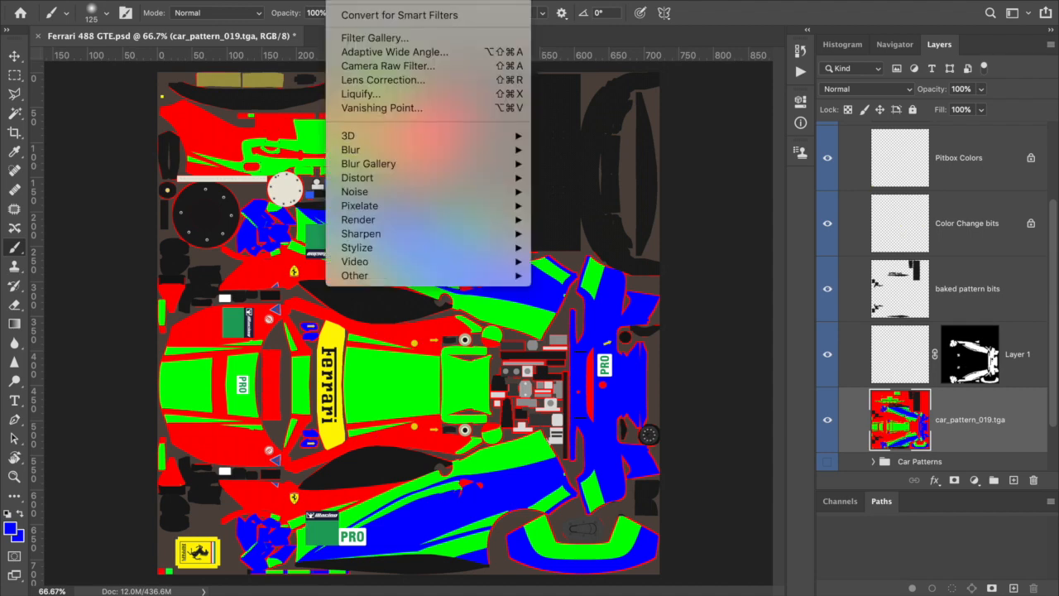
mouse_move(301, 1)
click(328, 123)
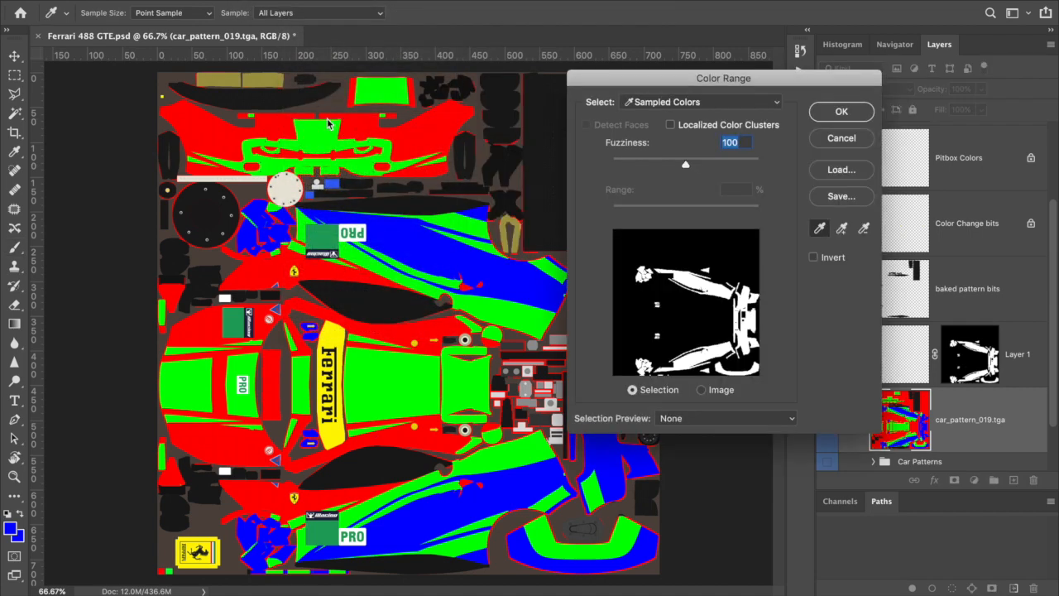
click(458, 212)
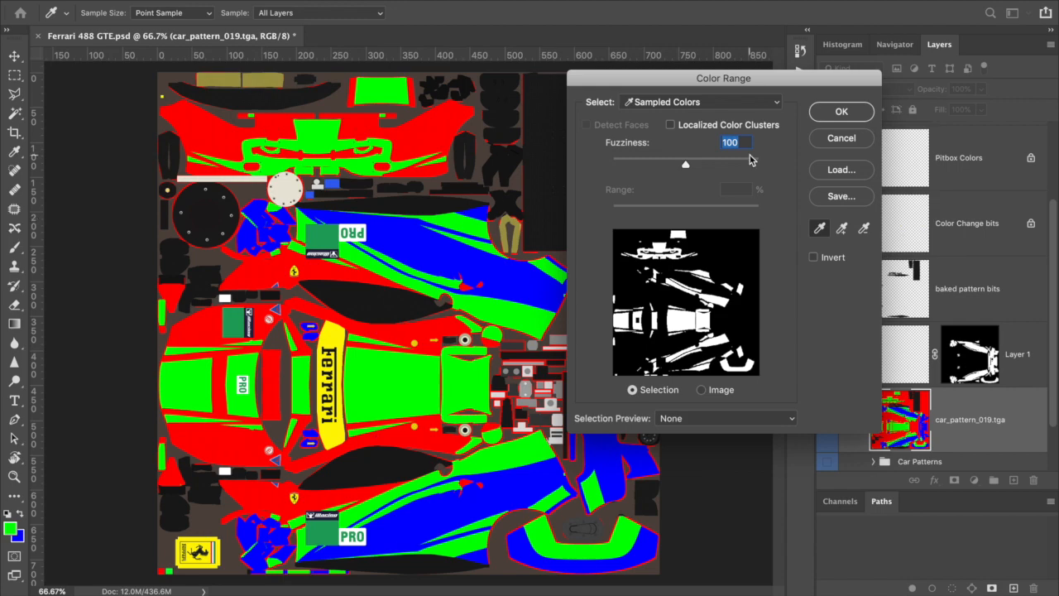
click(835, 113)
key(b)
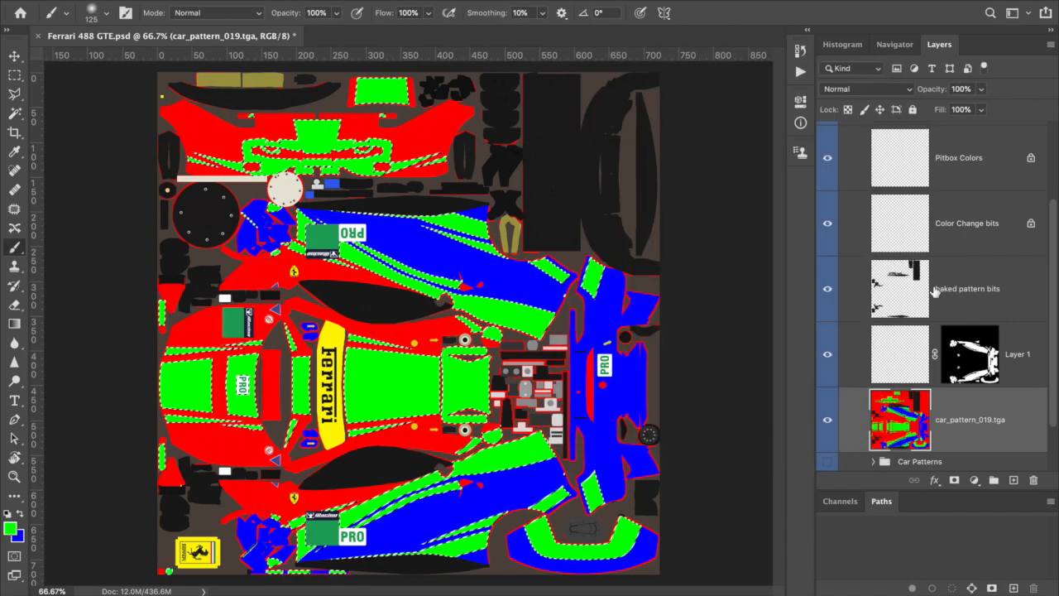
- Add an empty layer above the masked blue-area layer and mask it with the selection of the green areas
click(902, 354)
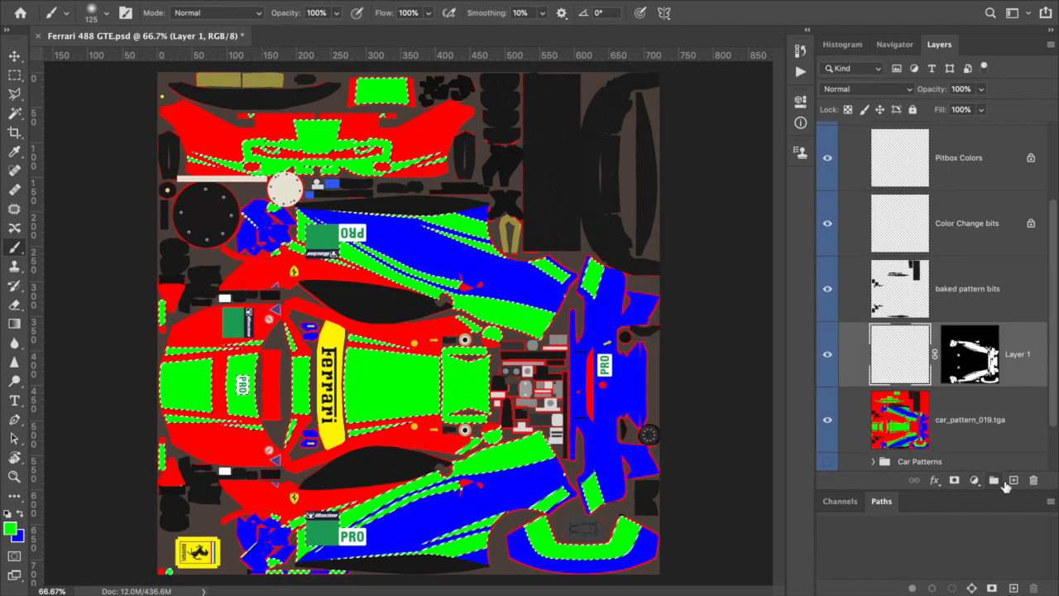
click(1014, 481)
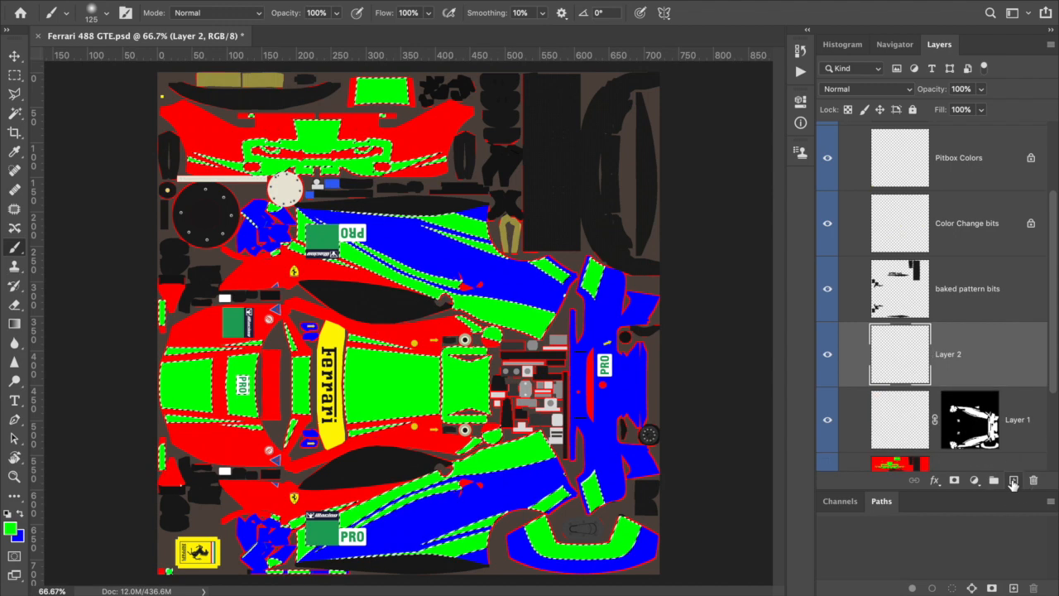
click(955, 481)
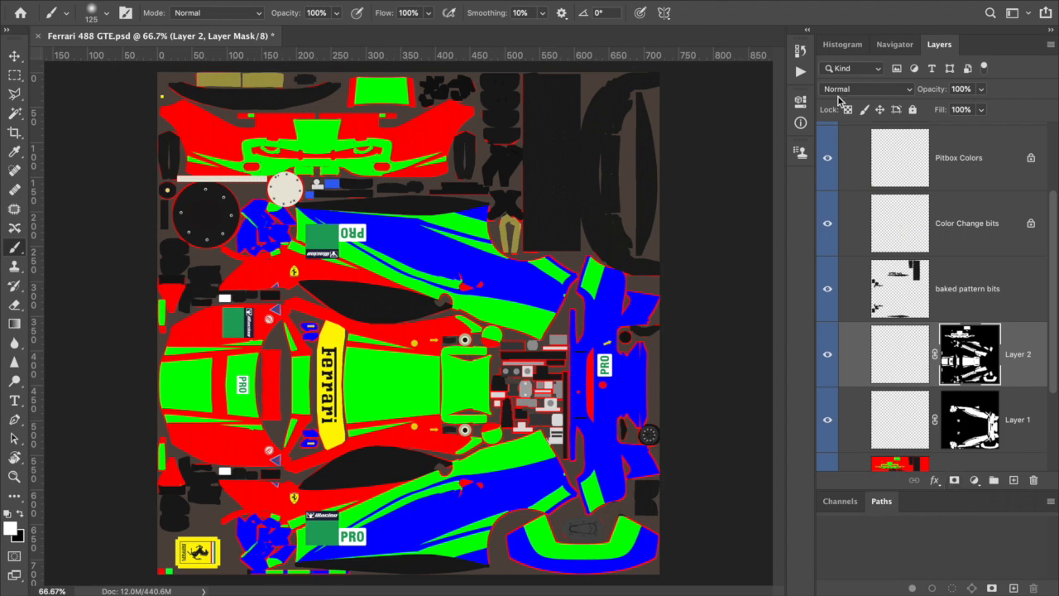
- Delete the green-area mask from Layer 2 without applying it to the layer
click(802, 53)
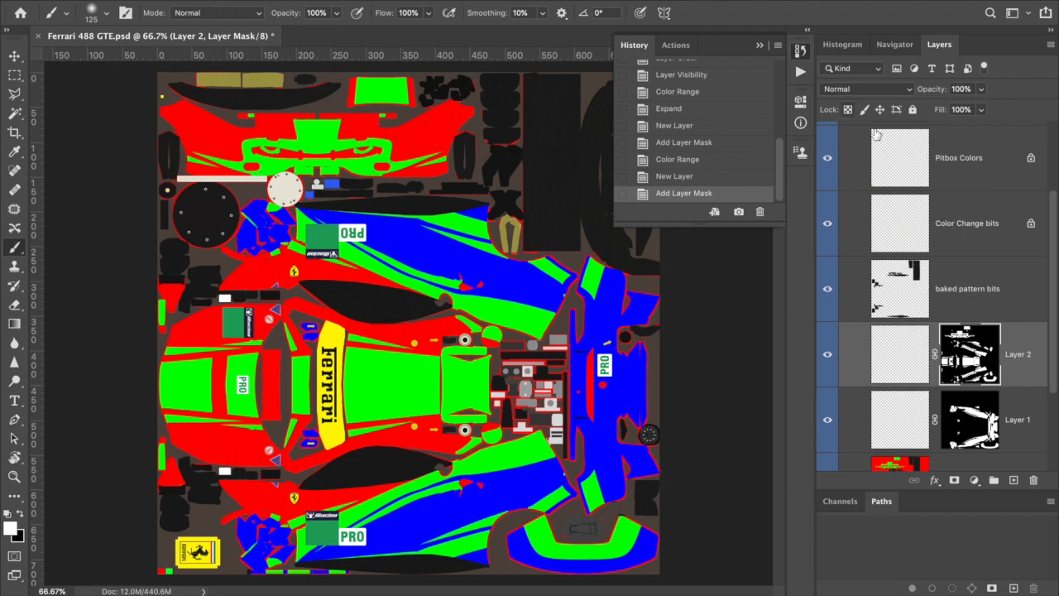
drag(964, 360, 1034, 480)
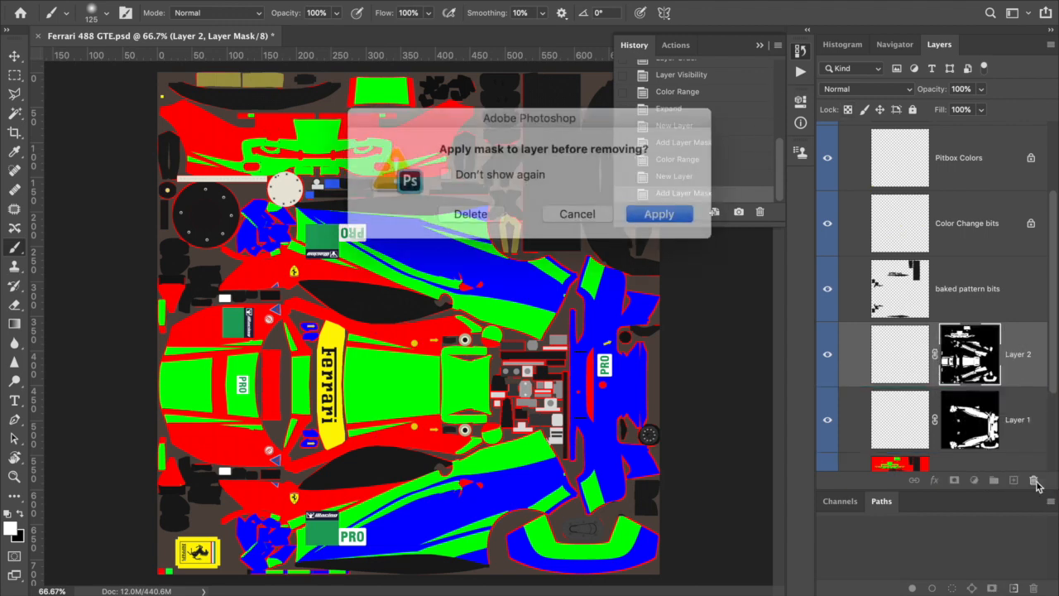
click(477, 210)
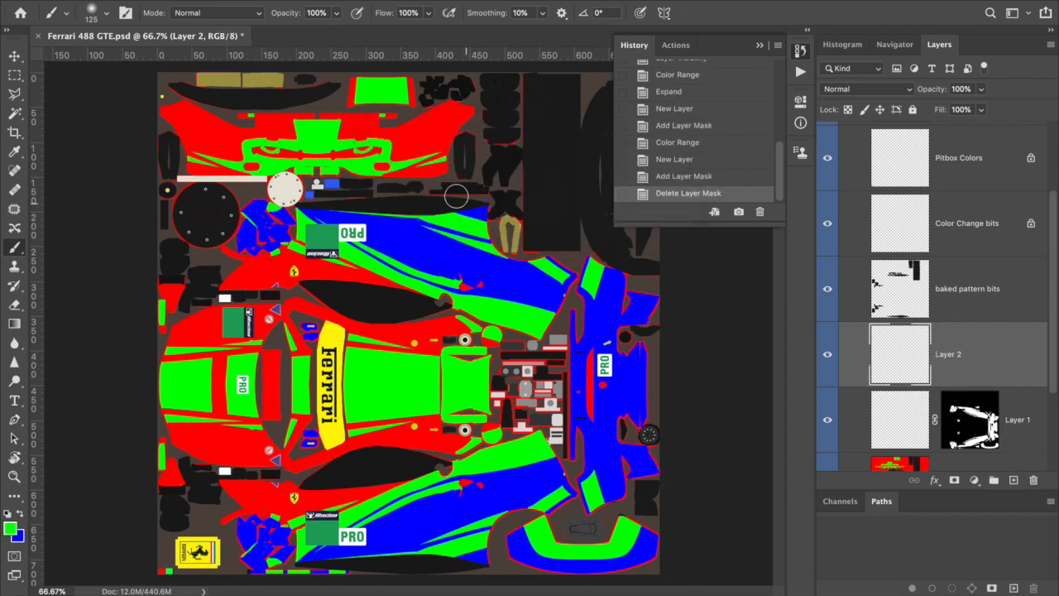
- Reselect all green areas of the car pattern with Color Range, using sampled colors and a fuzziness of 100
click(322, 2)
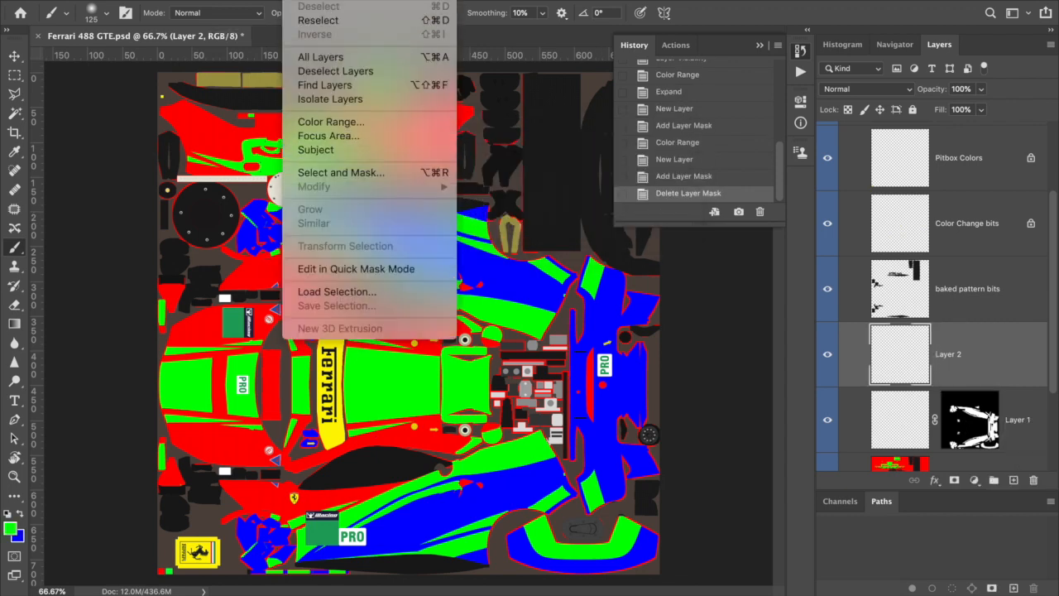
click(321, 122)
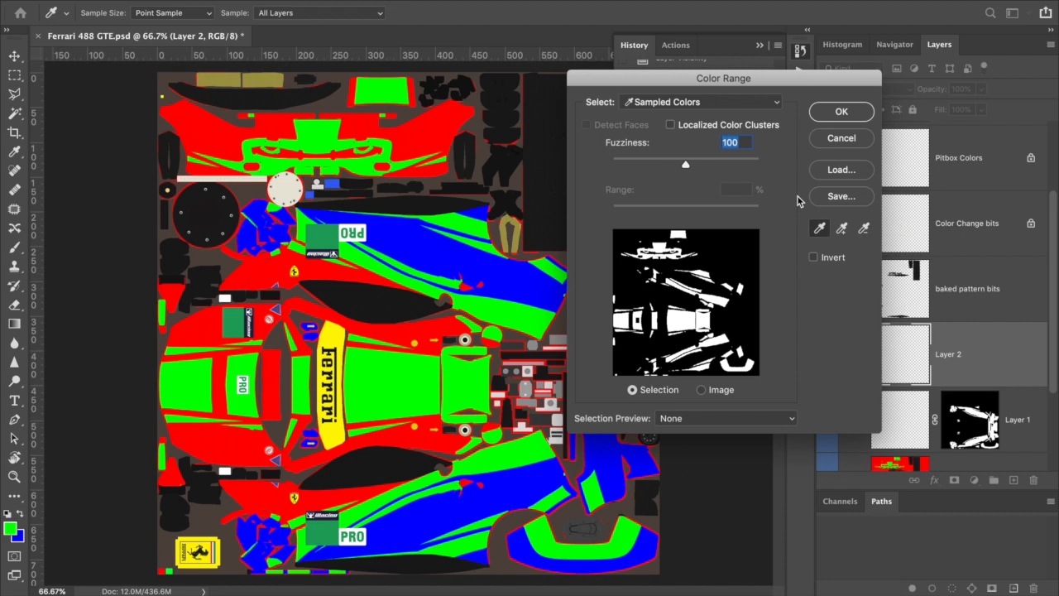
click(841, 116)
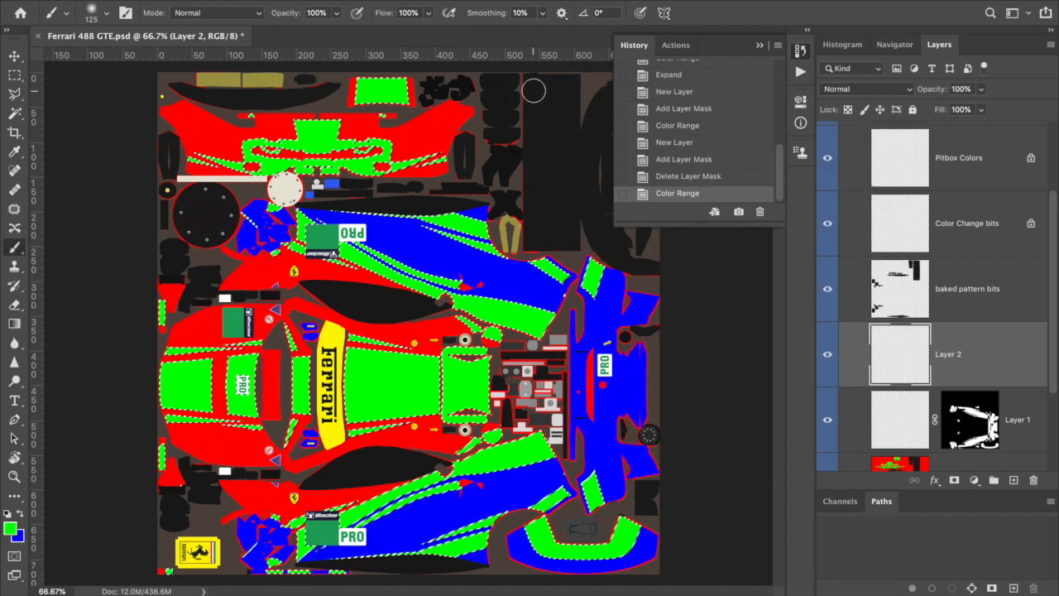
- Expand the selection of the green areas by 1 pixel and mask Layer 2 with it
click(302, 1)
mouse_move(347, 186)
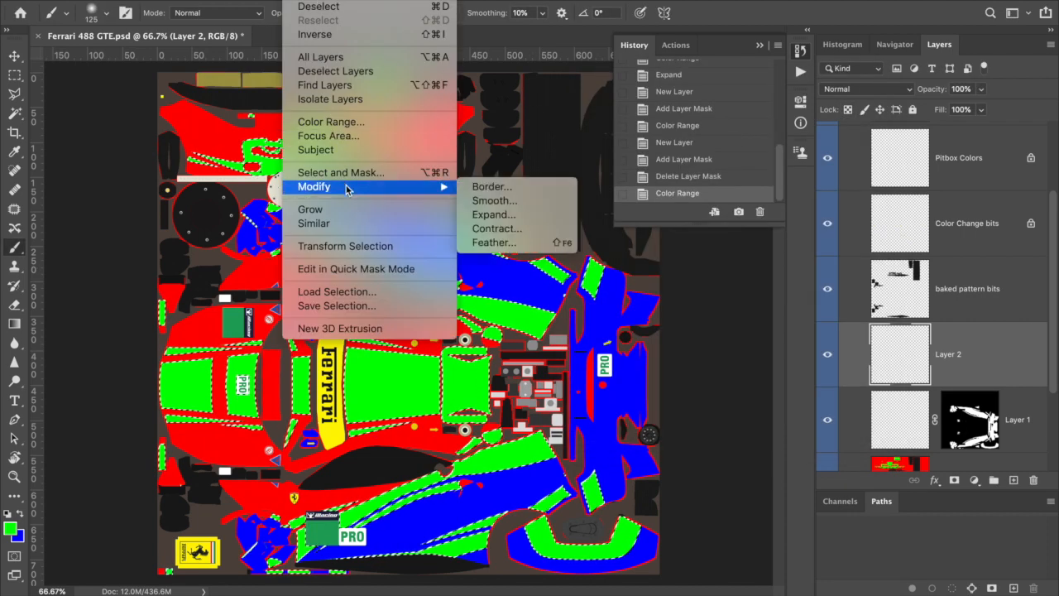
click(497, 216)
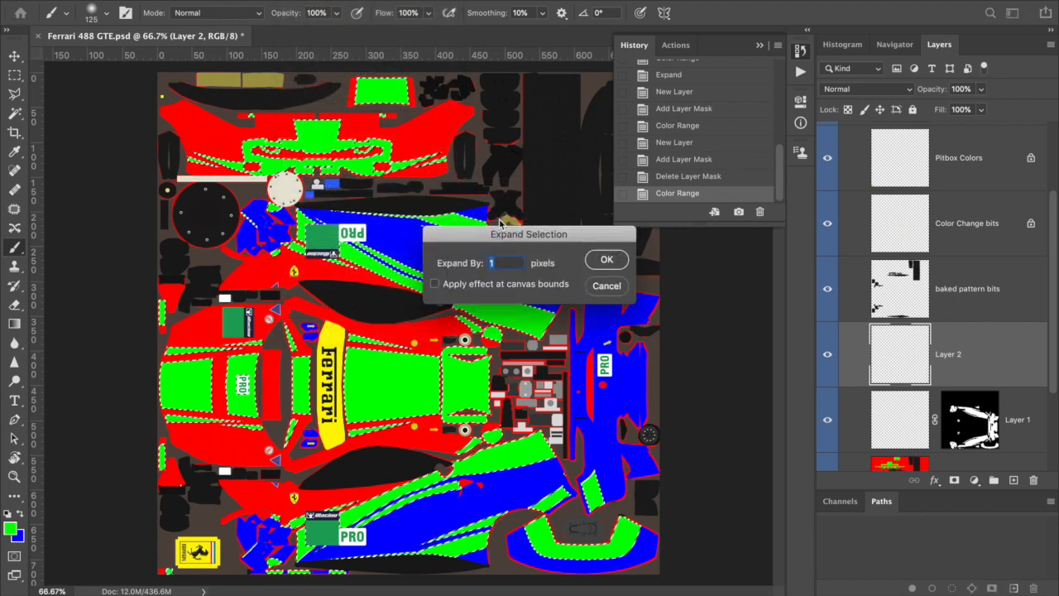
click(605, 259)
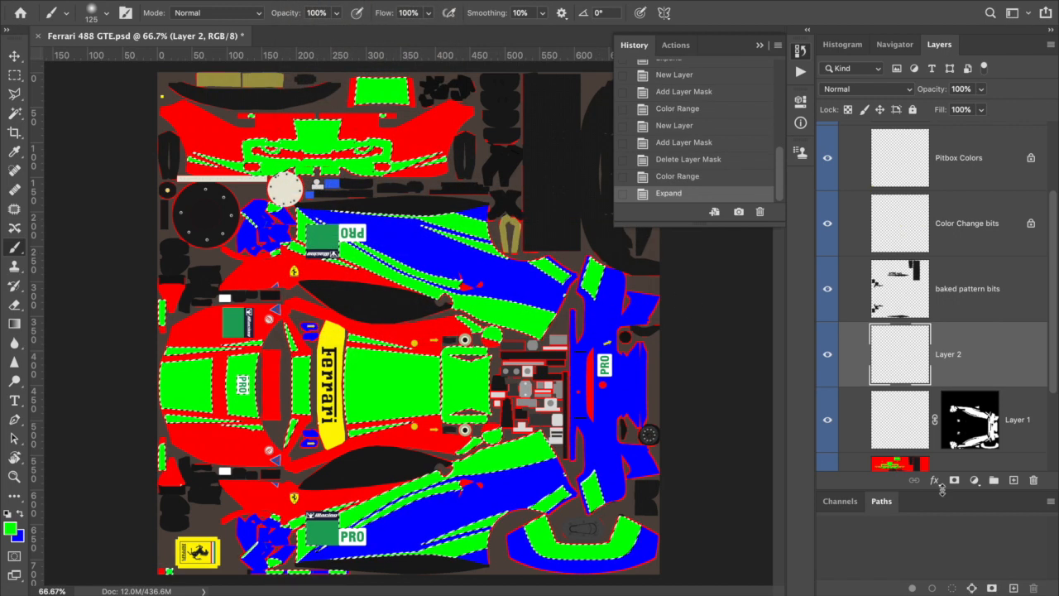
click(954, 481)
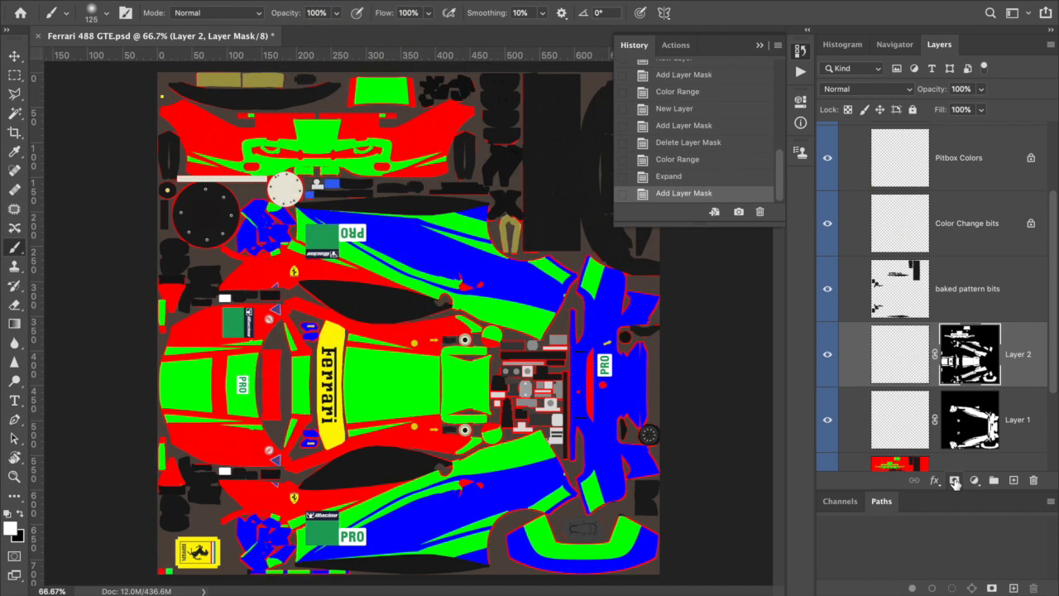
- Select all red areas of the car_pattern_019.tga layer with Color Range at a fuzziness of 100
click(915, 464)
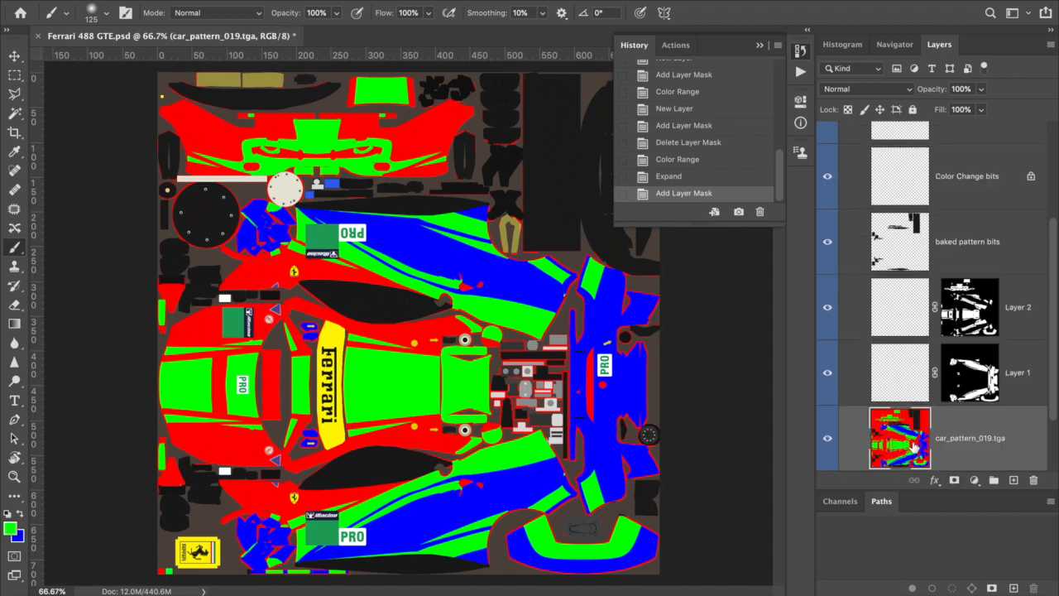
click(285, 1)
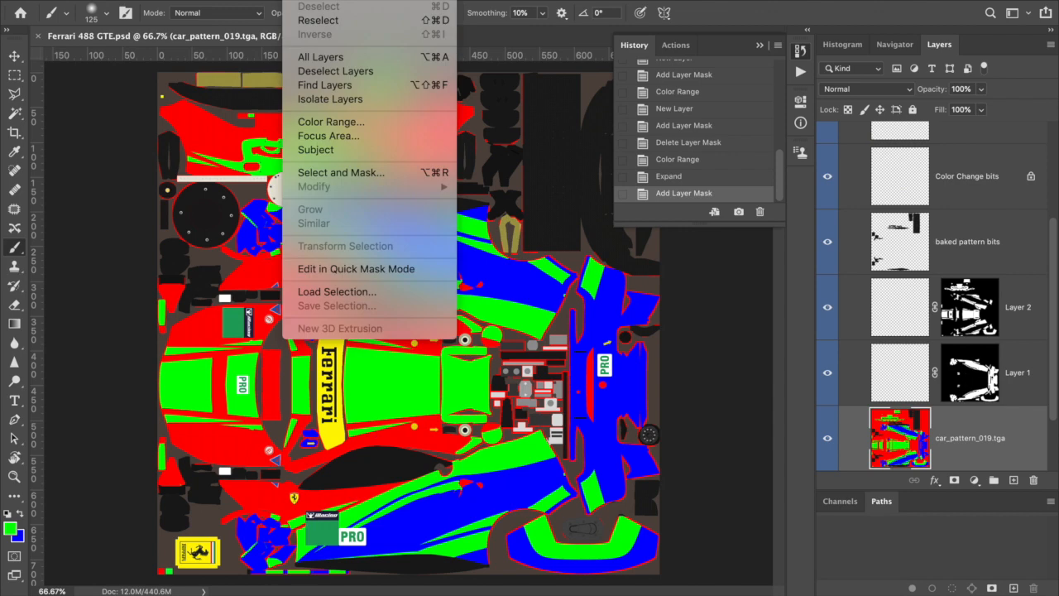
click(329, 124)
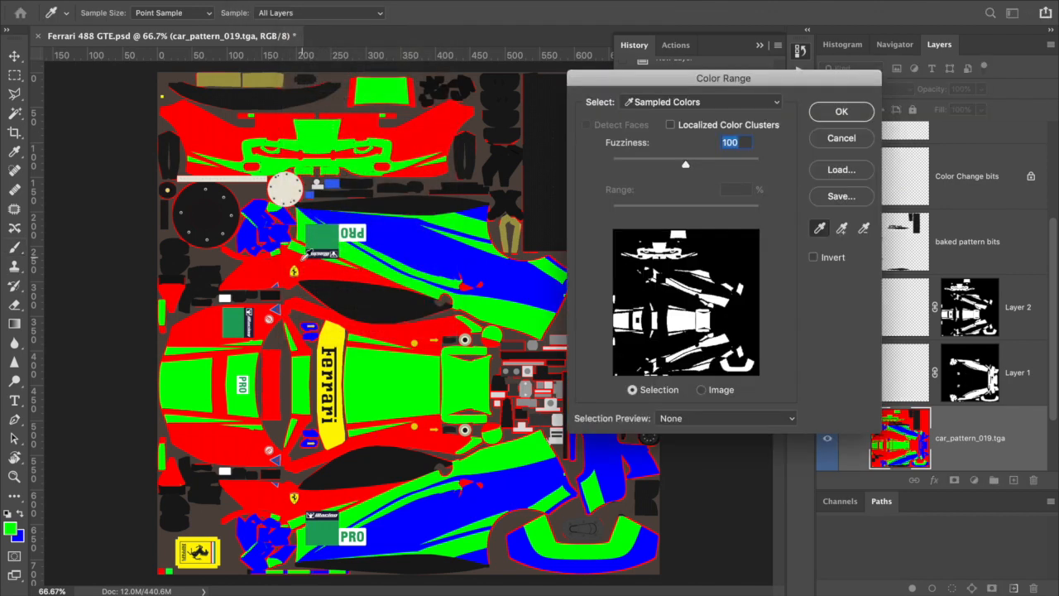
click(267, 264)
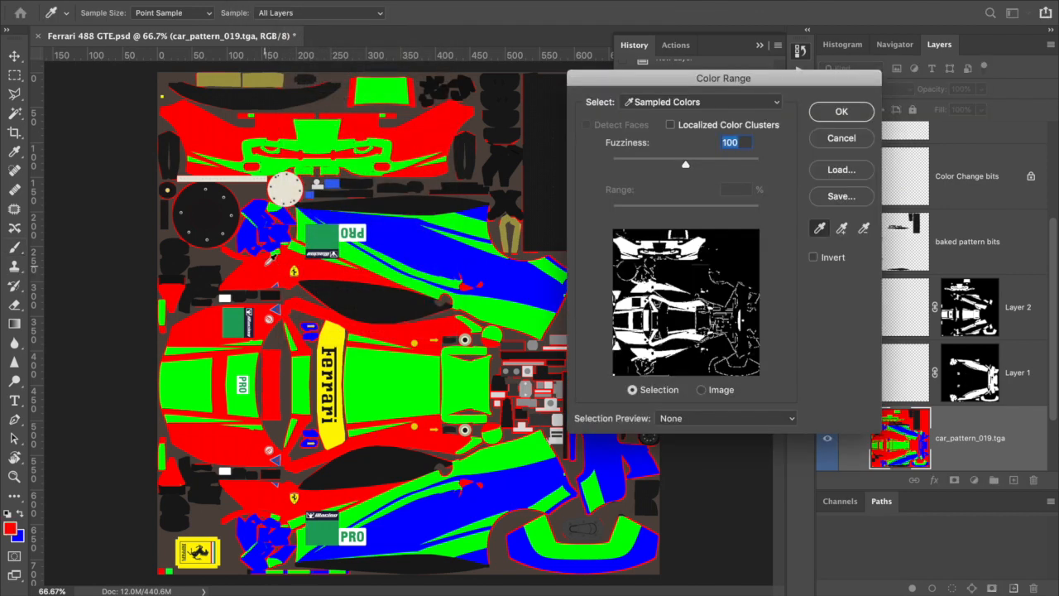
click(837, 116)
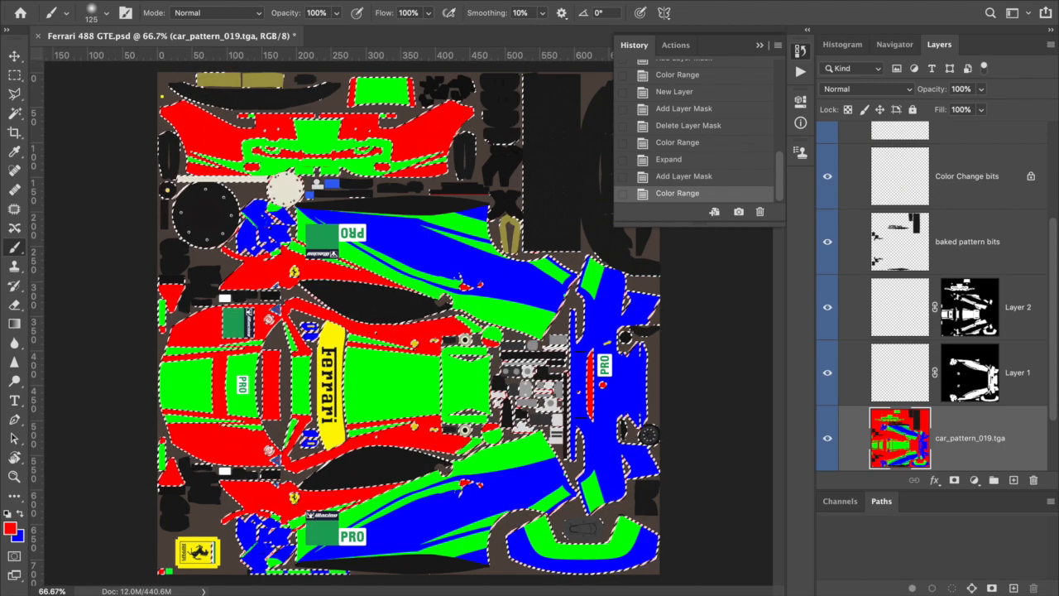
- Expand the selection of the red areas by 1 pixel and use it to mask a new empty layer directly above car_pattern_019.tga
click(286, 1)
mouse_move(347, 187)
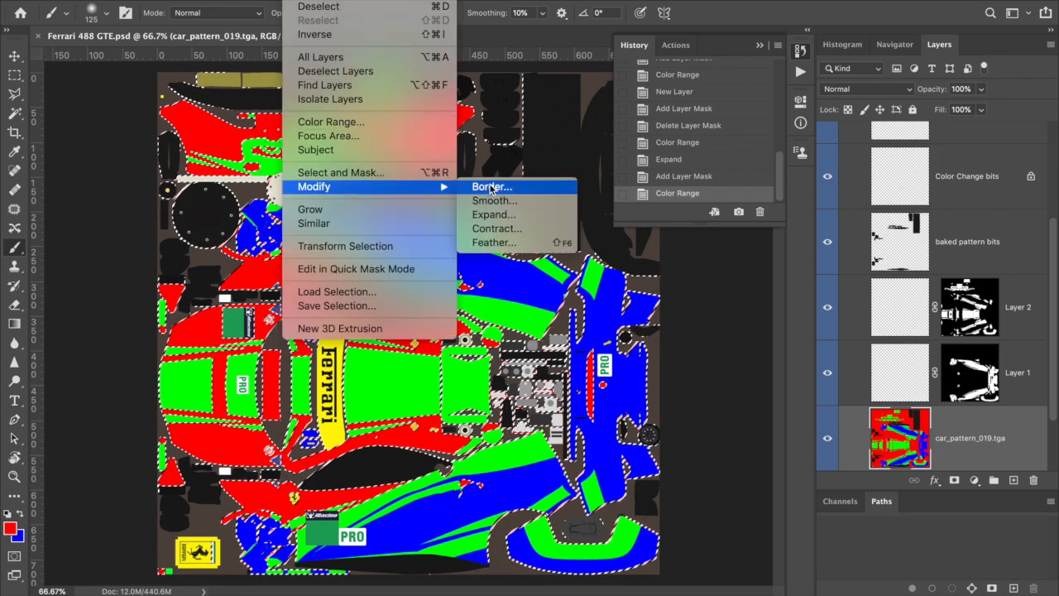
click(488, 214)
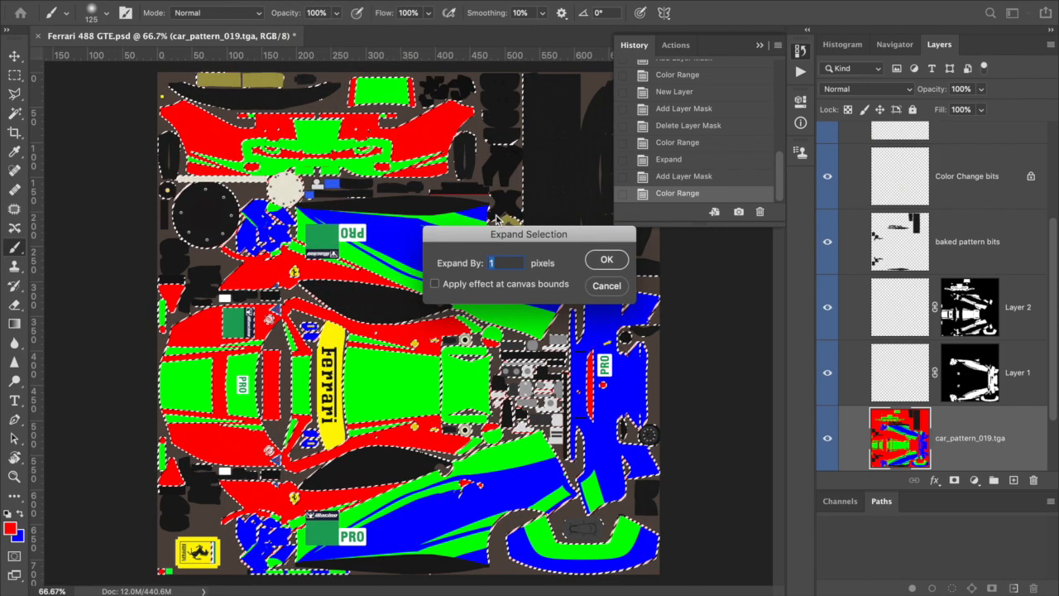
click(616, 261)
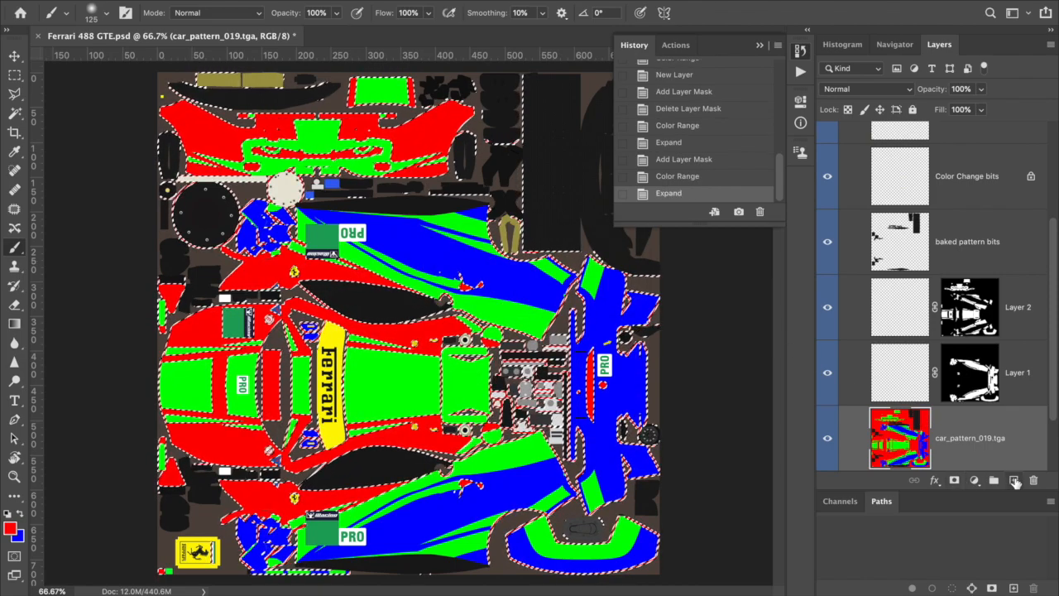
click(1014, 481)
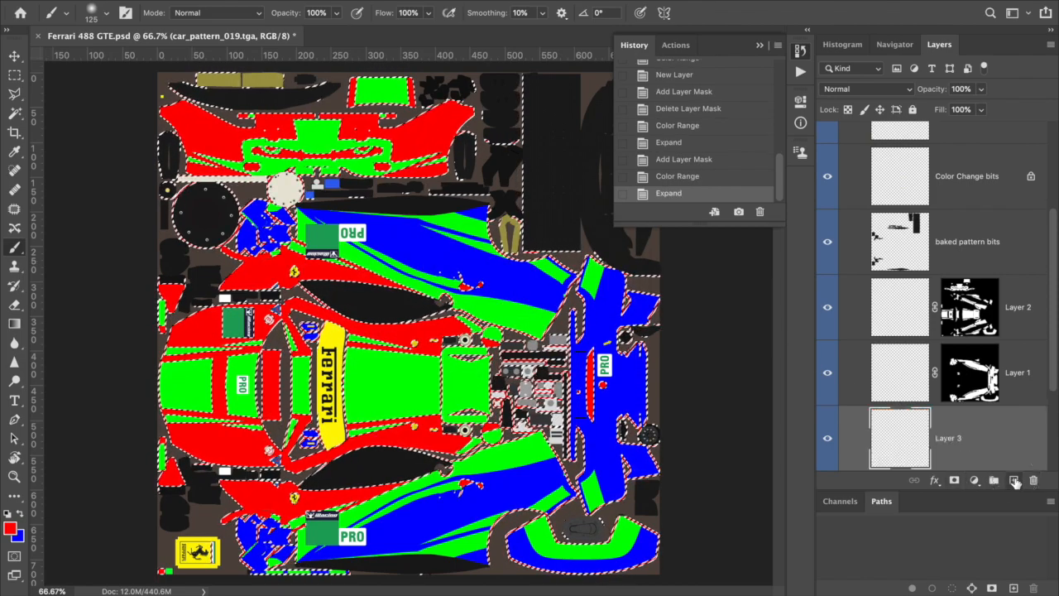
click(955, 481)
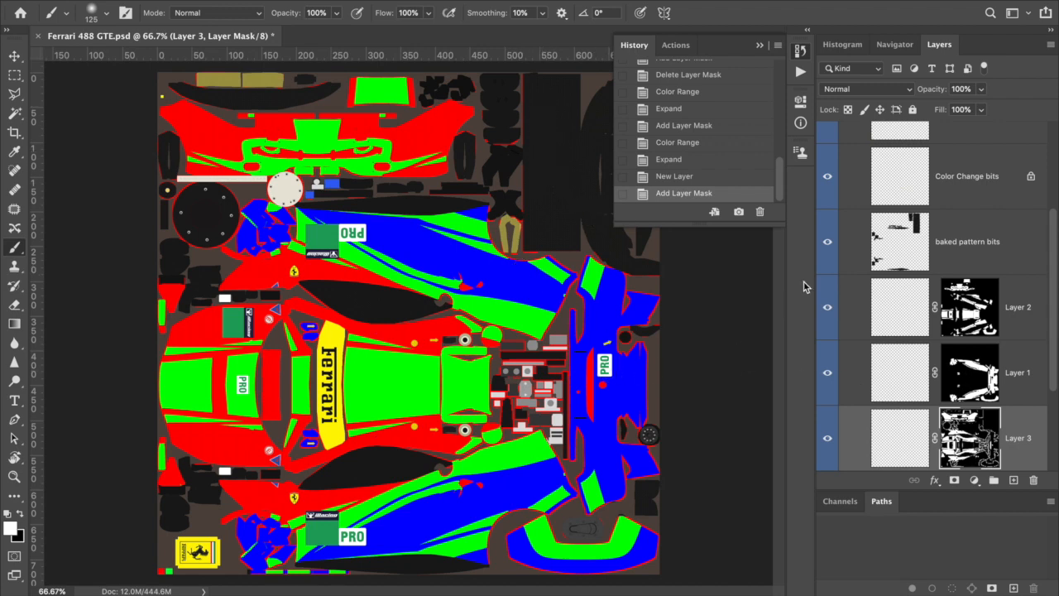
- Examine what the baked pattern bits and Mandatory Parts layers cover on the template by toggling the visibility of each
click(828, 244)
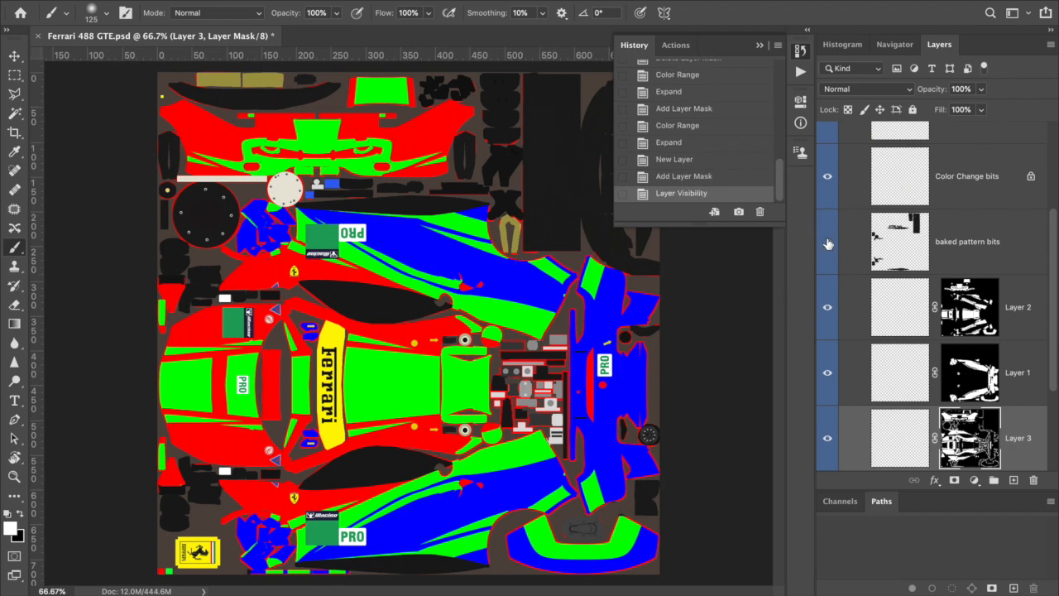
click(827, 245)
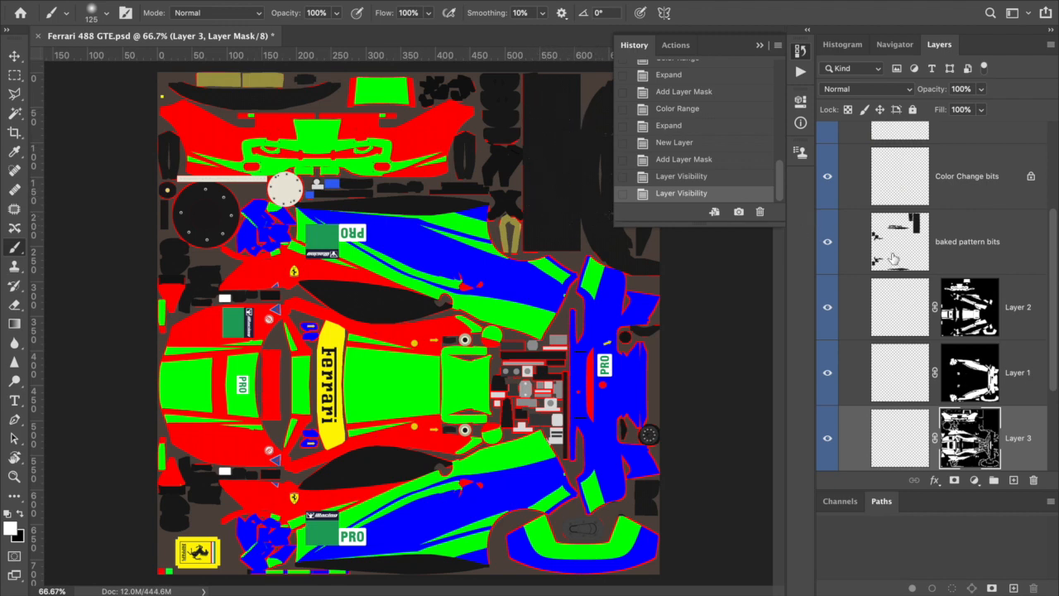
scroll(897, 260, up, 5)
click(845, 149)
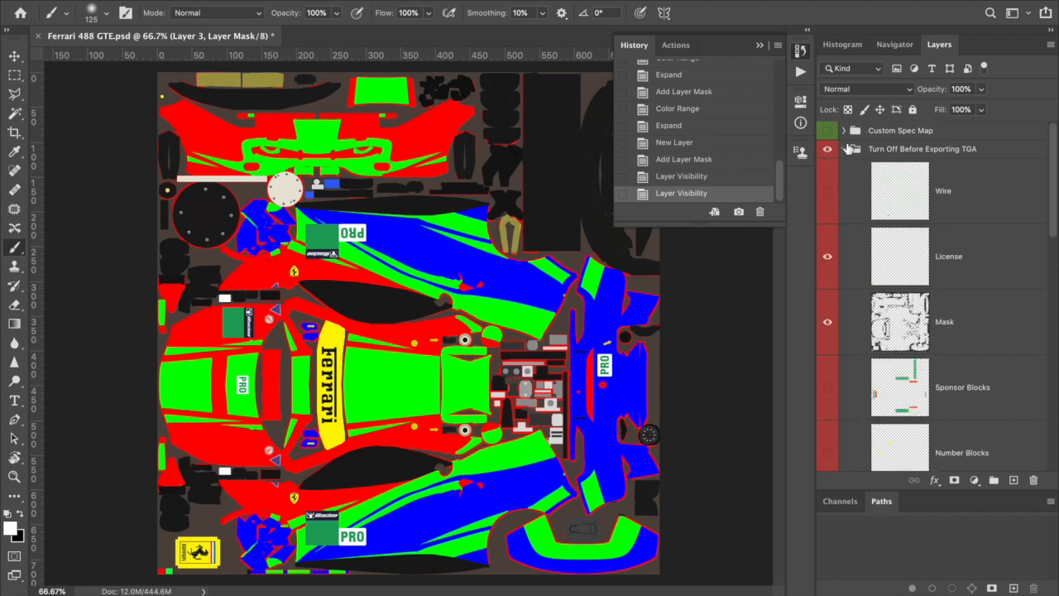
scroll(904, 305, down, 5)
scroll(904, 304, up, 5)
scroll(931, 379, down, 3)
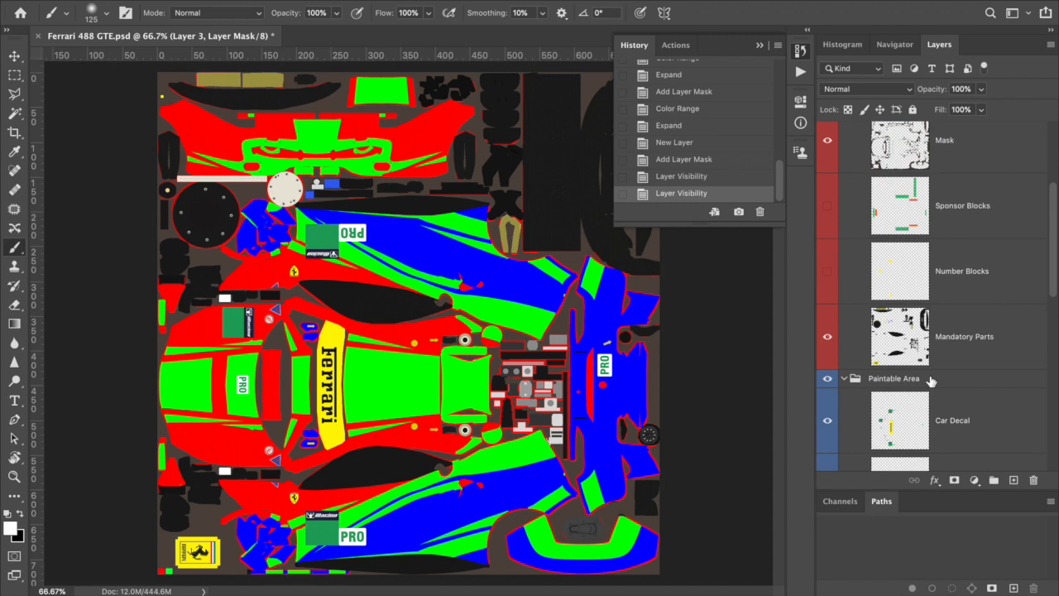
click(828, 339)
click(827, 339)
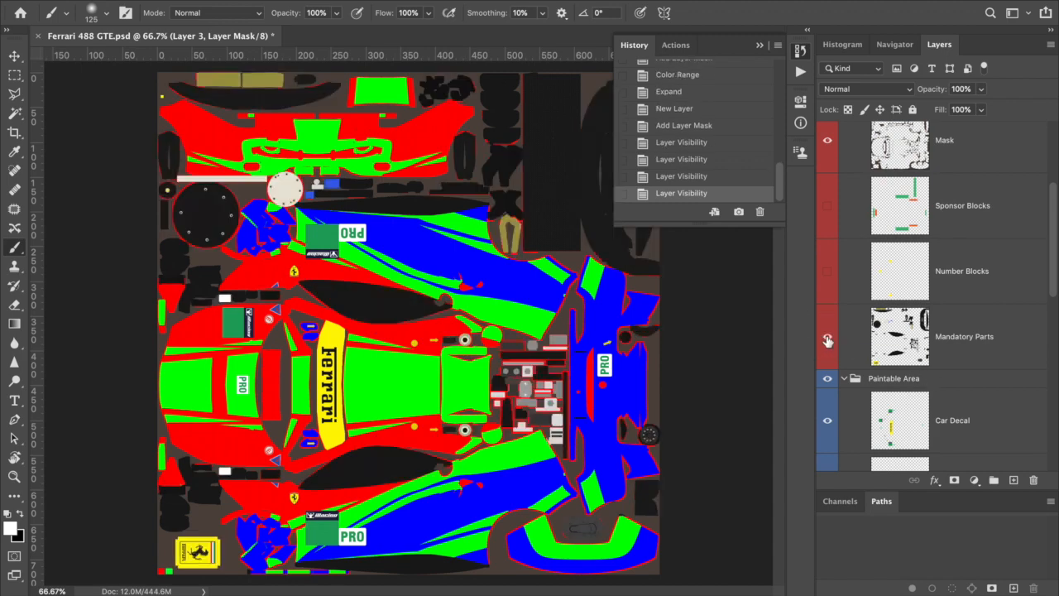
click(827, 339)
click(827, 339)
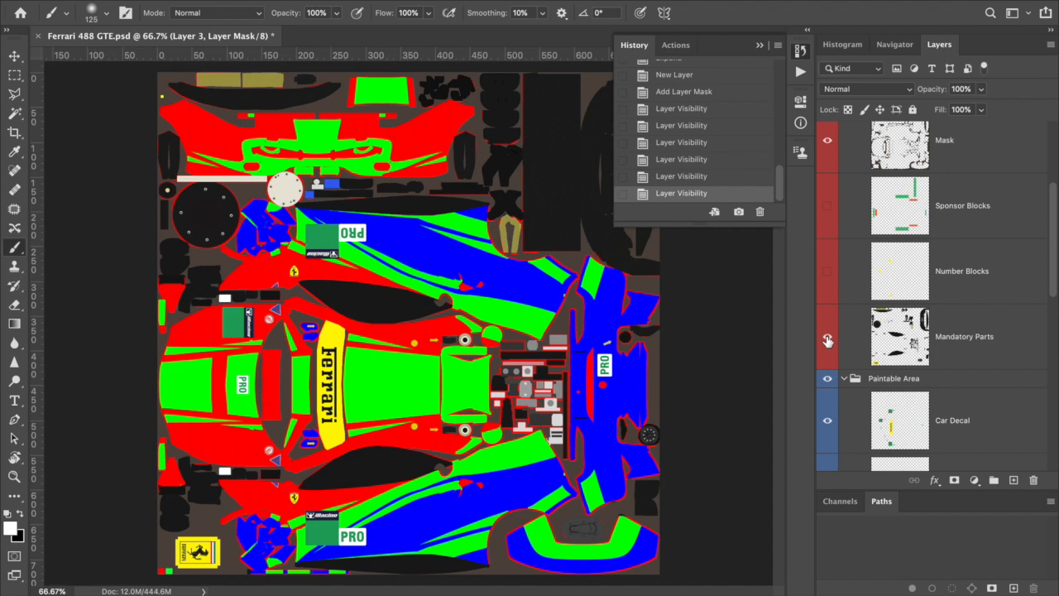
scroll(838, 231, up, 5)
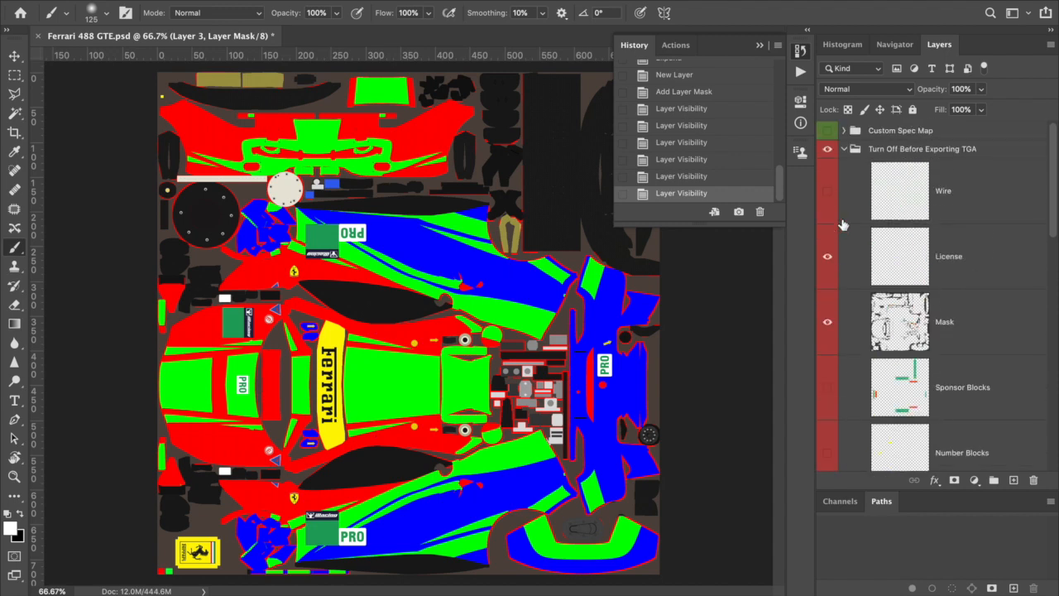
click(845, 151)
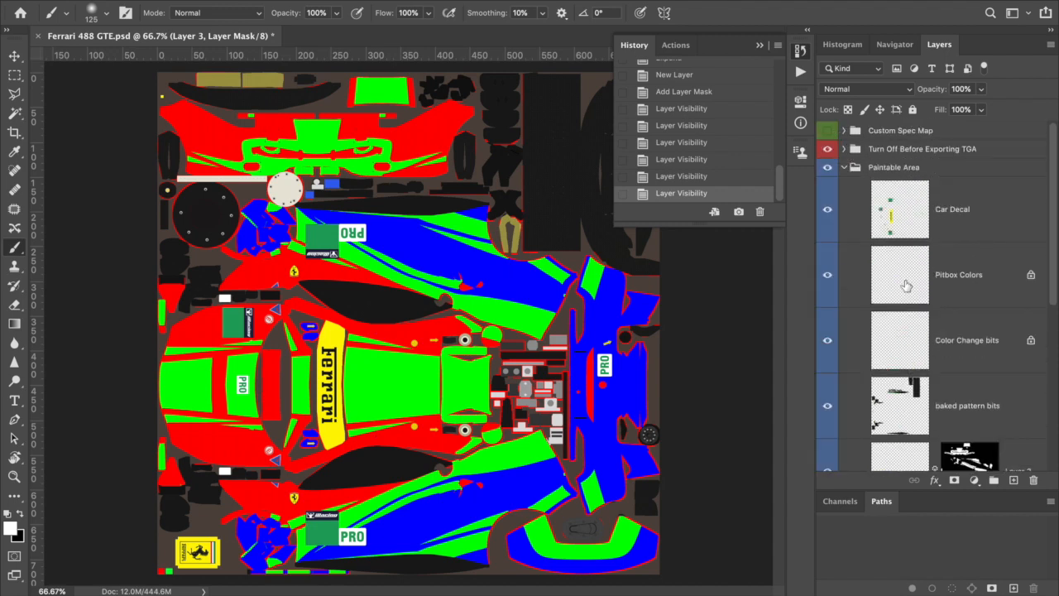
- Hide the car_pattern_019.tga layer so that only the base paint shows beneath the three masked layers
scroll(902, 202, down, 8)
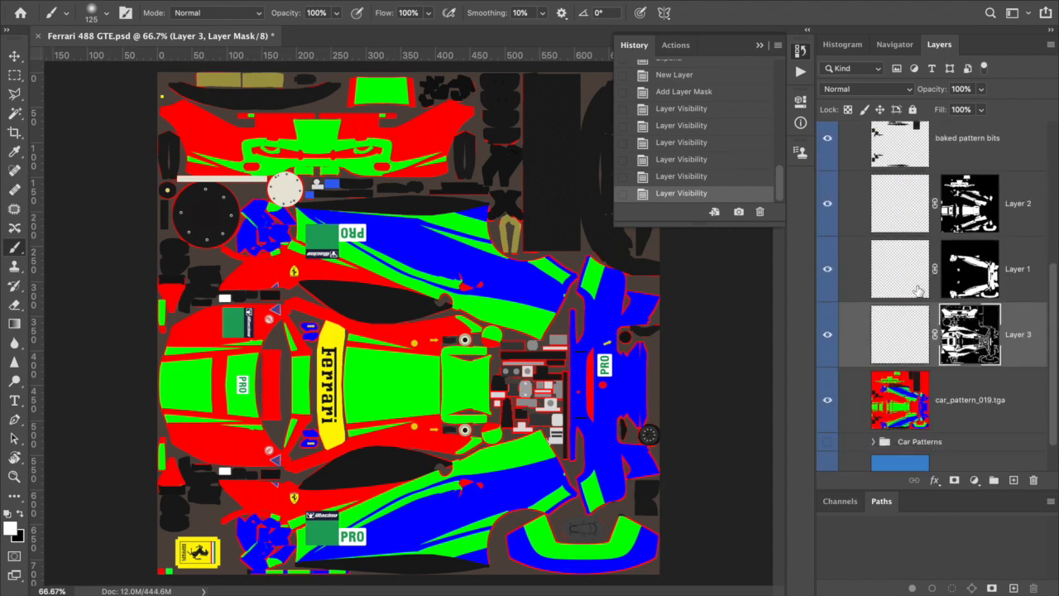
click(827, 402)
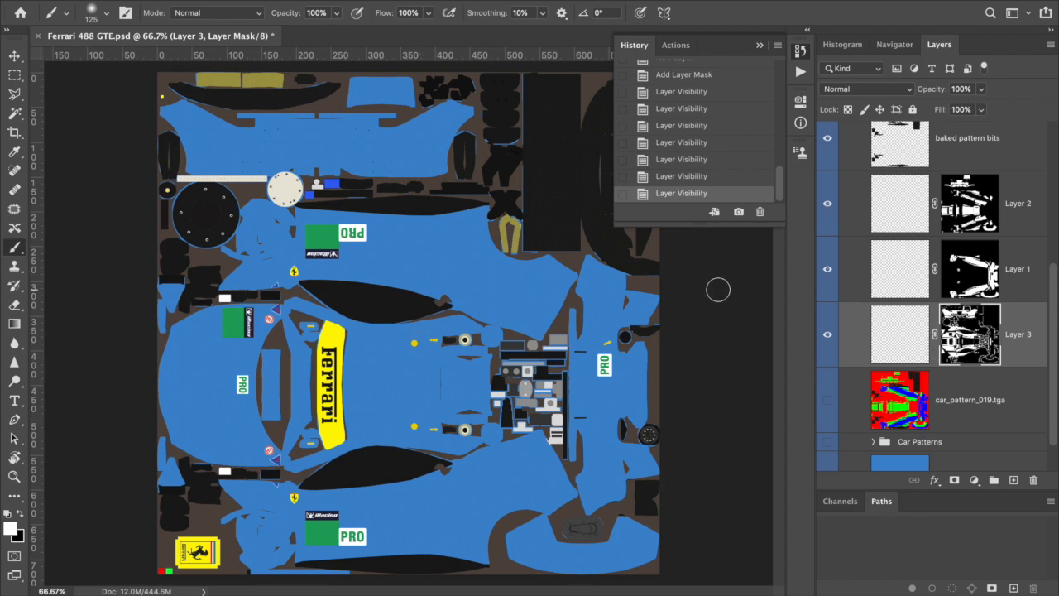
click(902, 276)
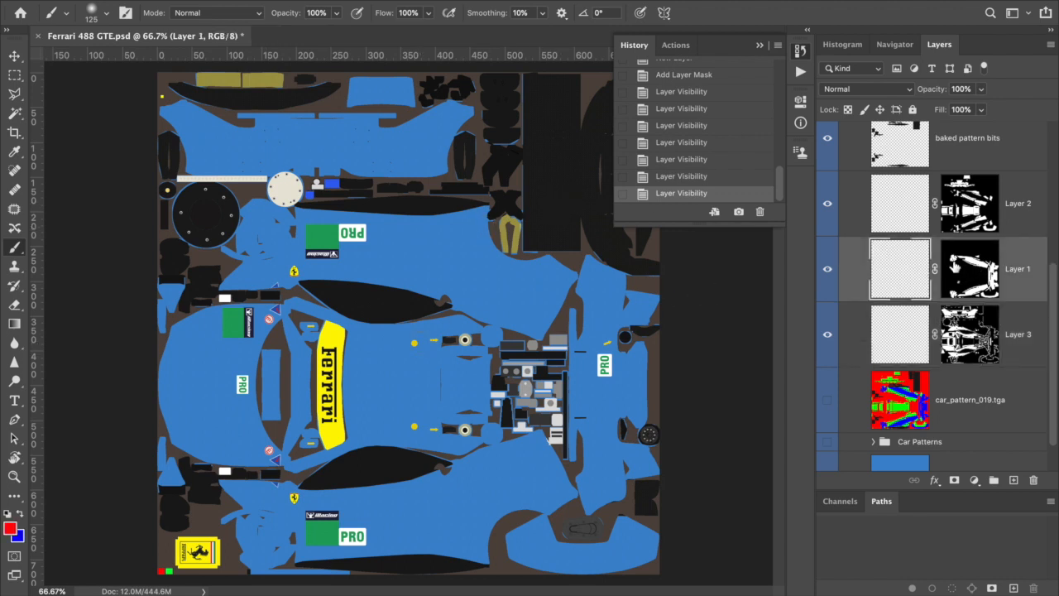
- Rename Layer 2, masked to the green areas, as Matte Black and widen the layer list to fit the full name
click(1013, 208)
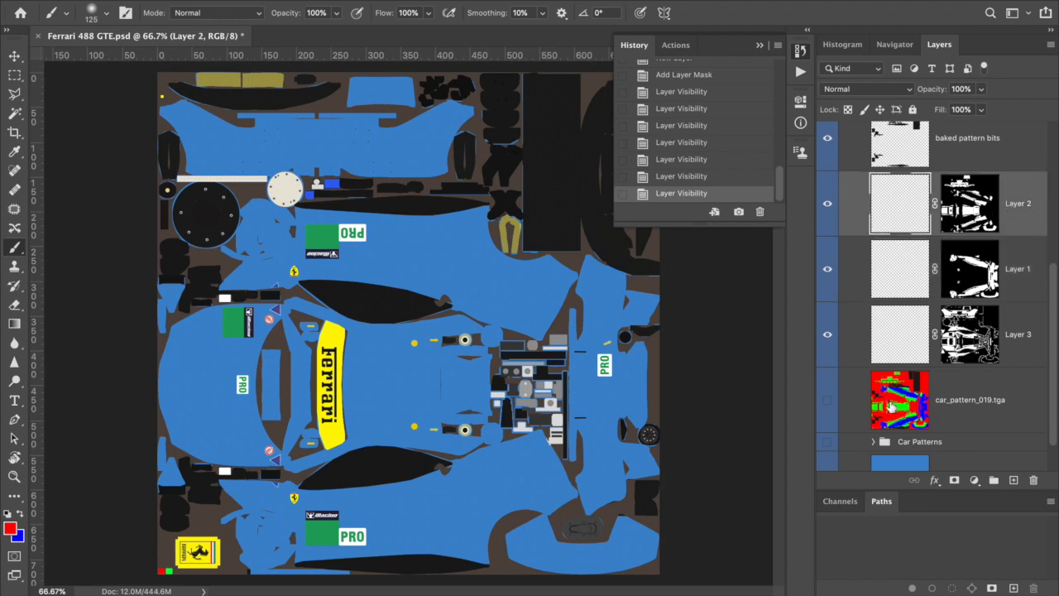
double_click(1015, 205)
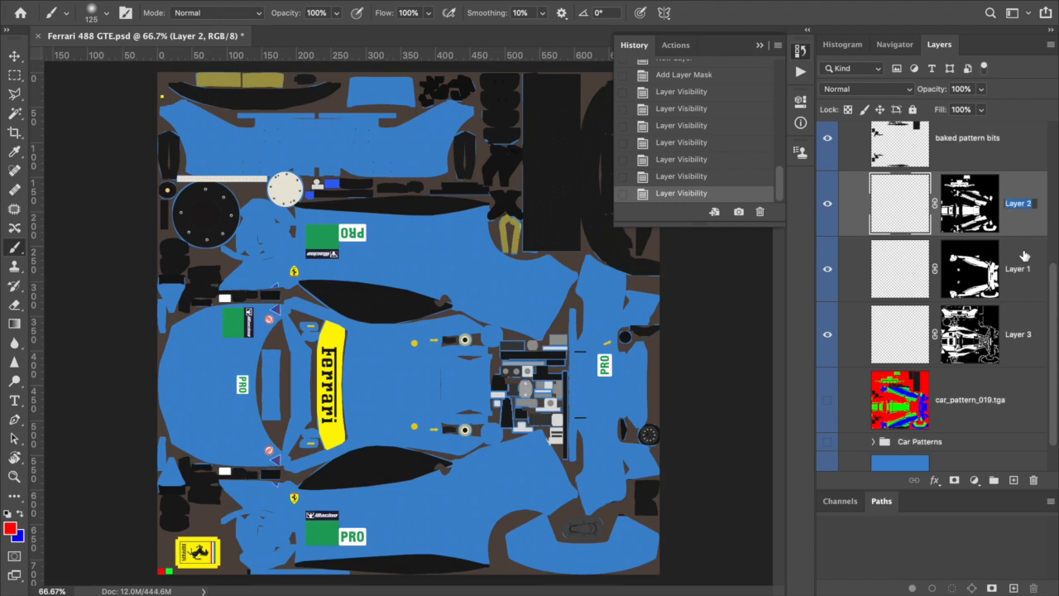
text(Ma)
text(tte Black)
click(787, 259)
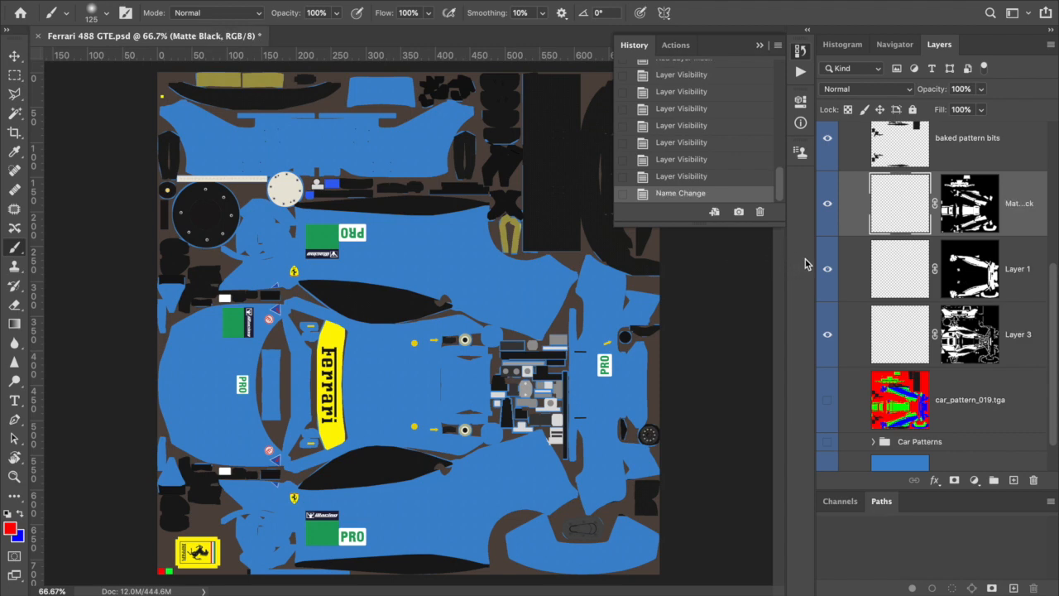
drag(816, 259, 729, 246)
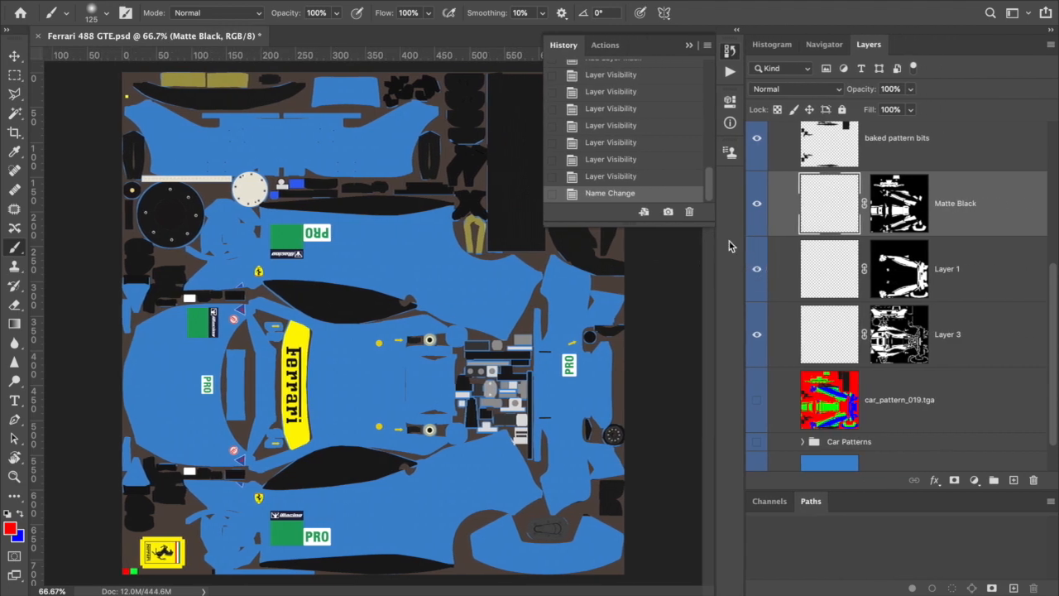
- Collapse the History panel and rename Layer 1, masked to the blue areas, as Silver
click(689, 44)
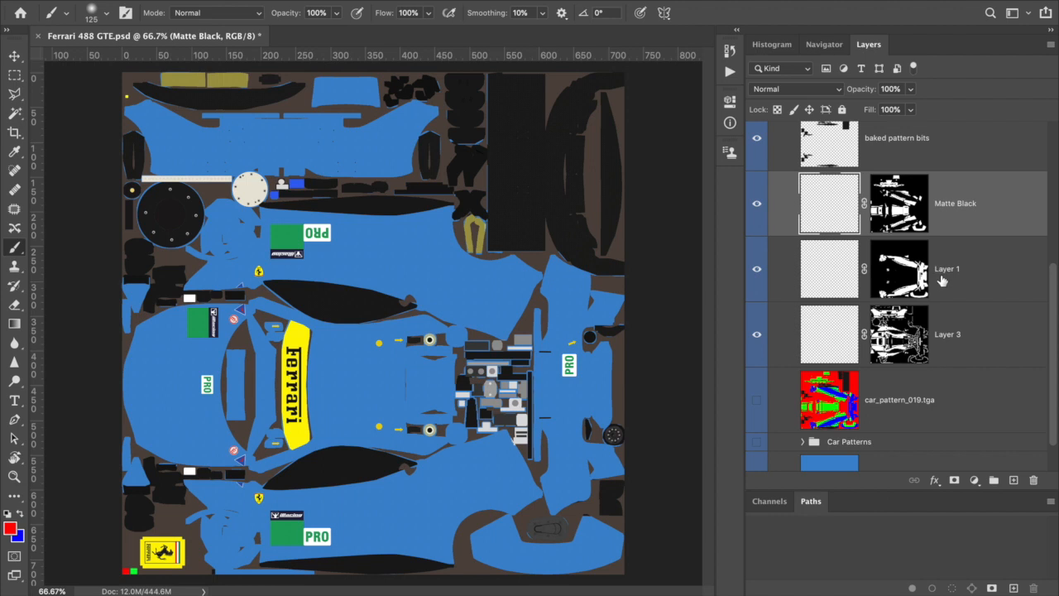
click(908, 283)
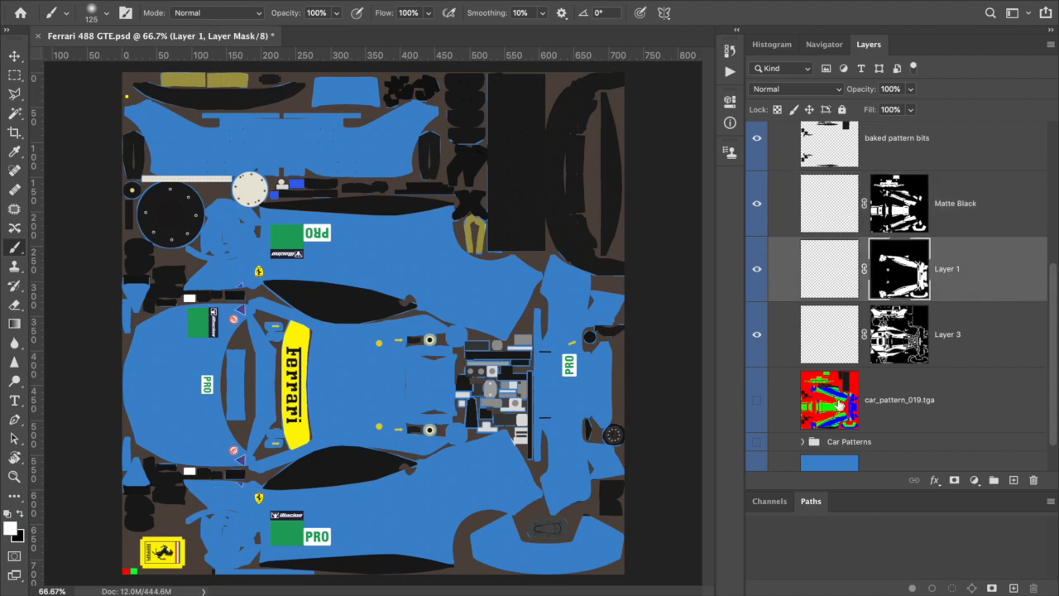
double_click(947, 270)
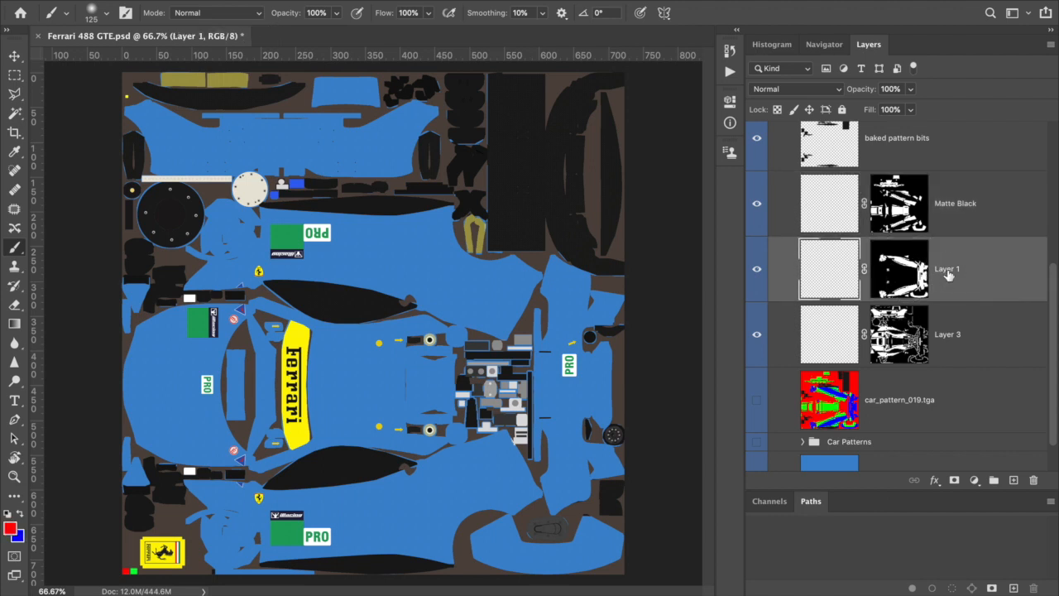
text(Si)
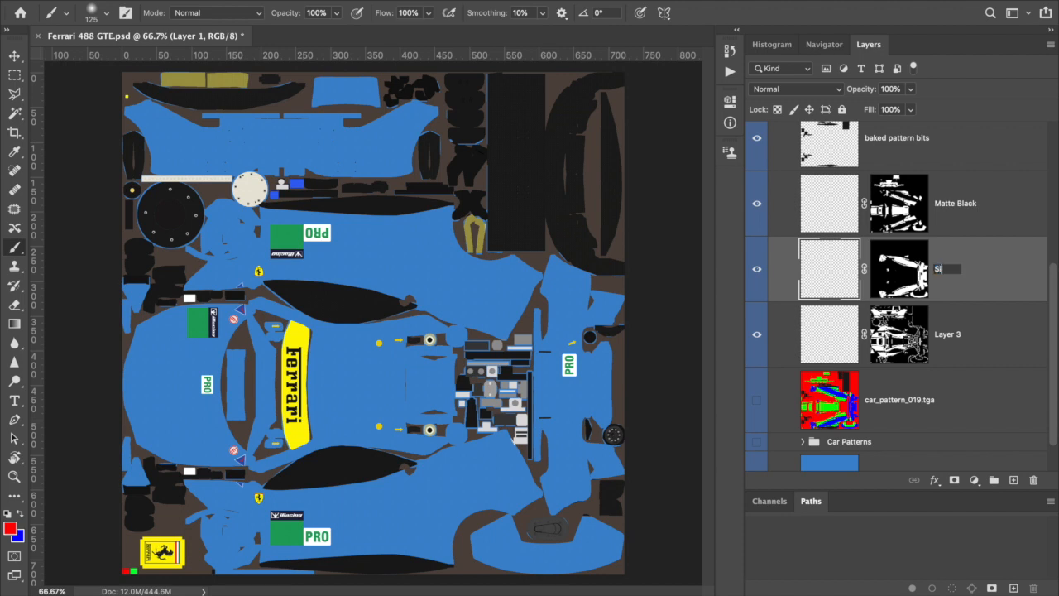
key(Return)
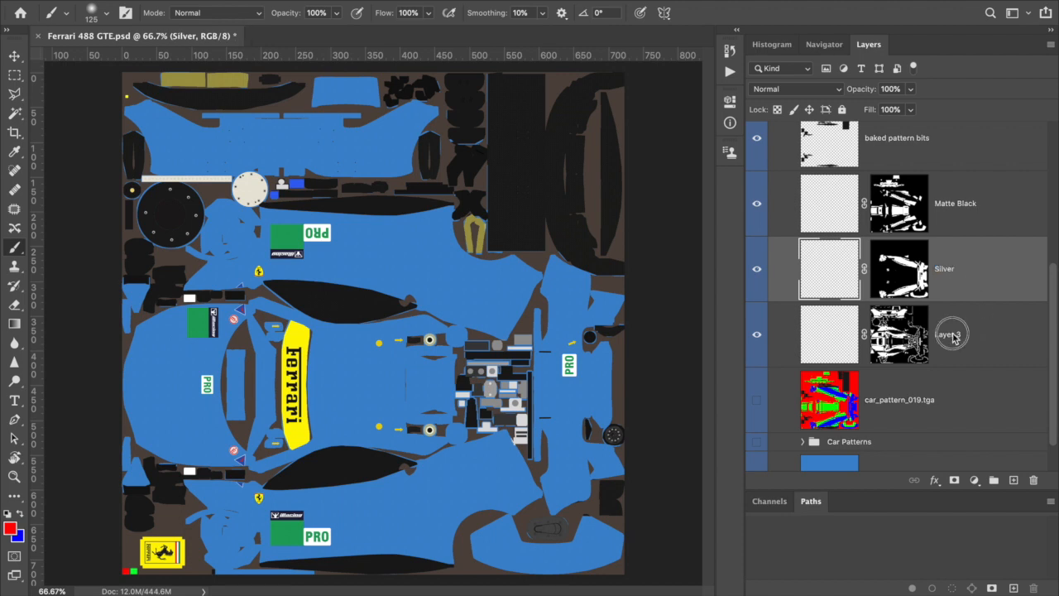
- Rename Layer 3, masked to the red areas, as Color
double_click(950, 334)
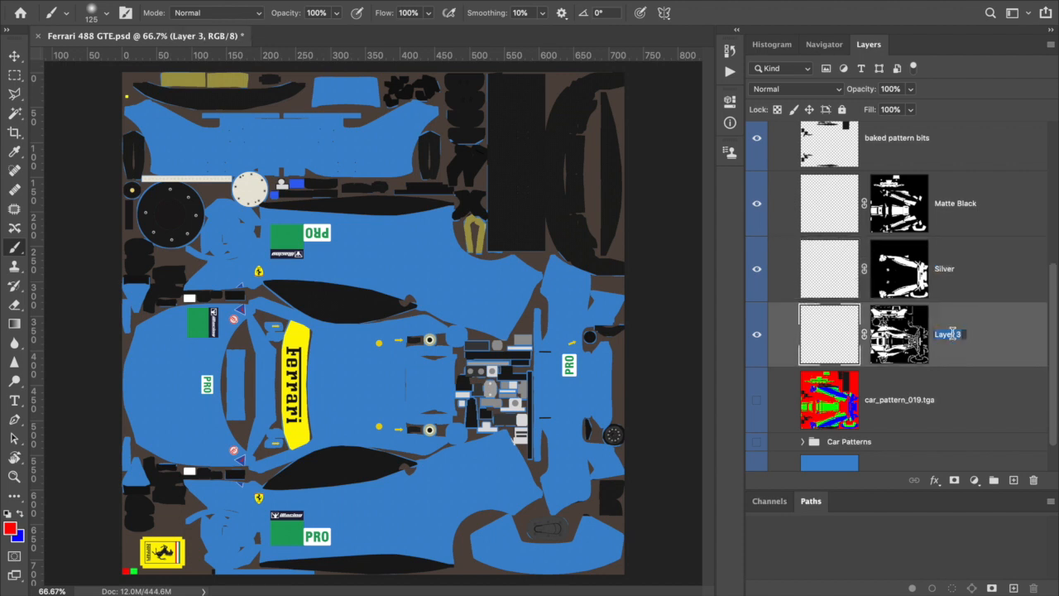
text(Color)
key(Return)
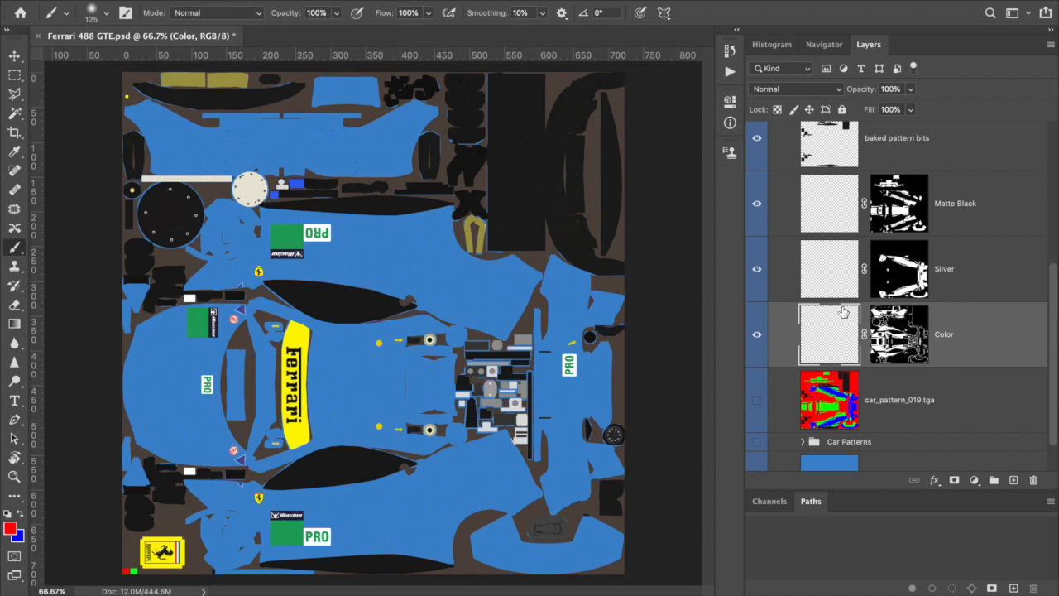
- Fill the masked Silver layer with white as the foreground color
click(823, 258)
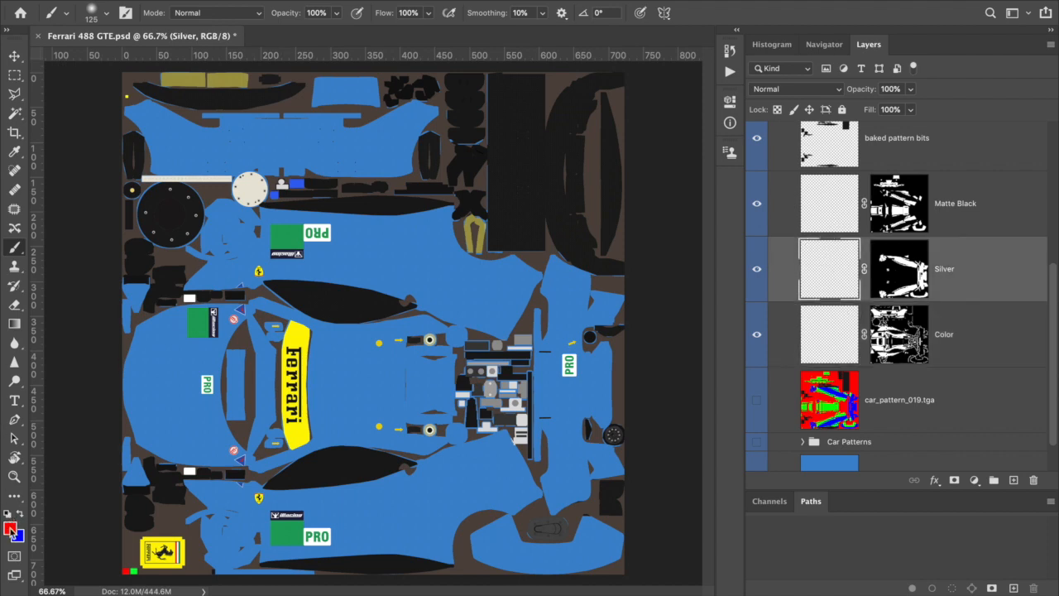
click(10, 528)
mouse_move(458, 233)
mouse_down()
mouse_move(462, 220)
mouse_move(416, 165)
mouse_up()
click(776, 200)
click(148, 2)
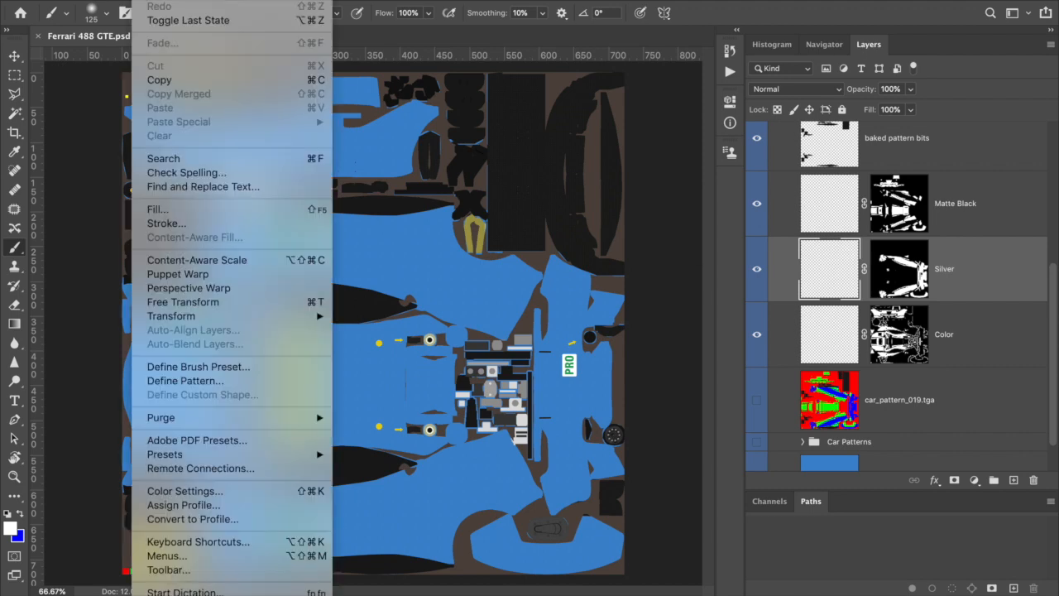
click(166, 215)
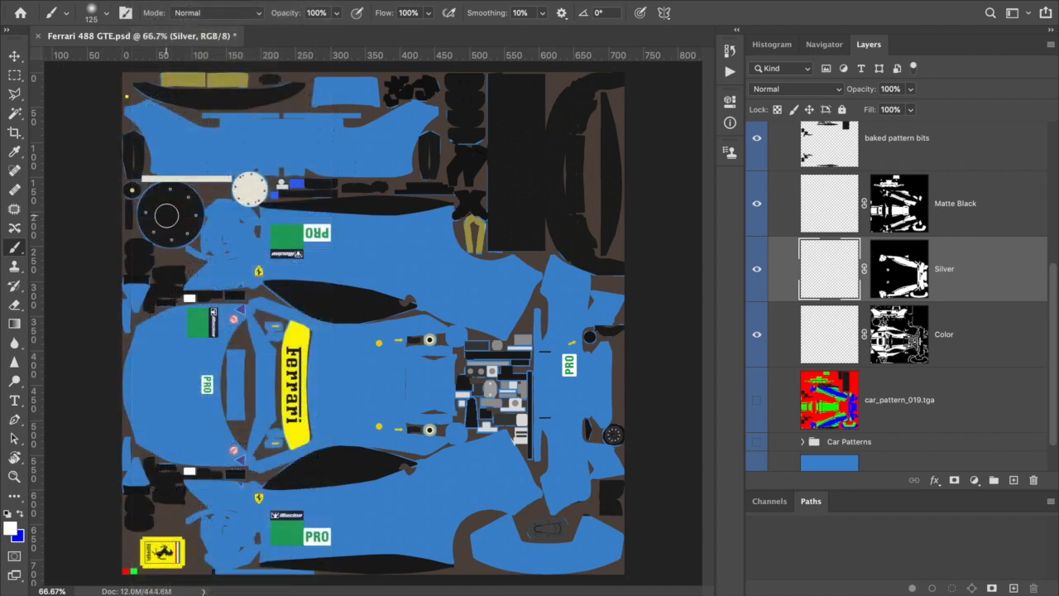
click(628, 206)
key(b)
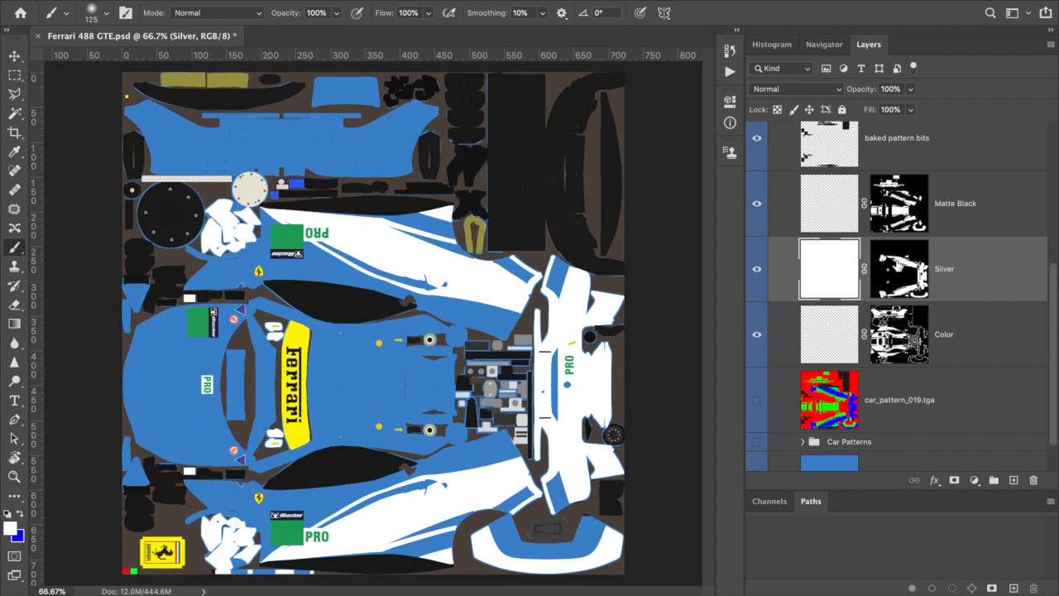
- Fill the masked Matte Black layer with black as the foreground color at 100% opacity
click(831, 213)
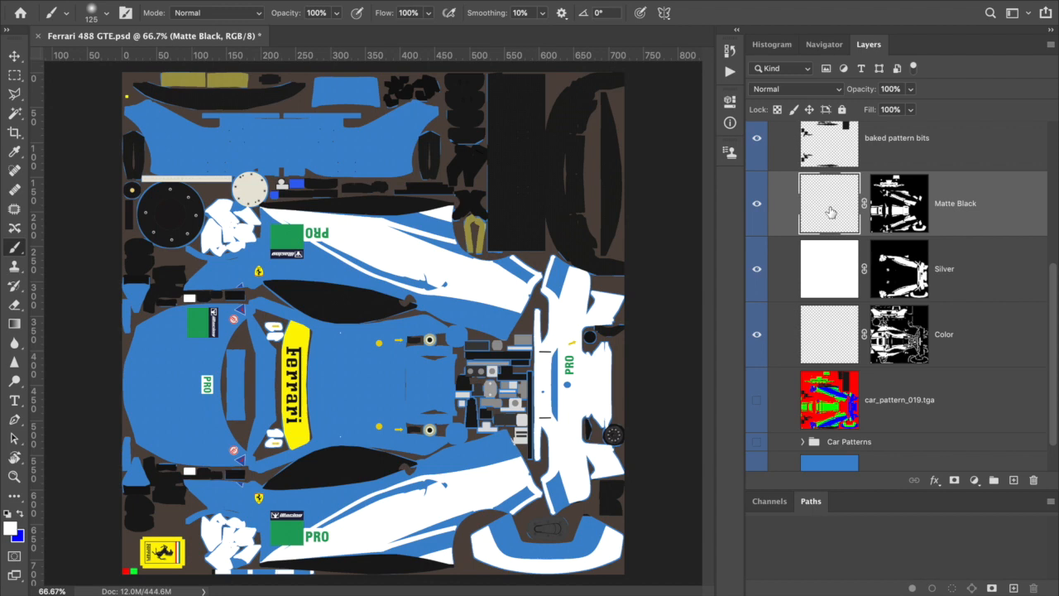
click(10, 530)
drag(480, 348, 422, 414)
click(755, 198)
click(147, 0)
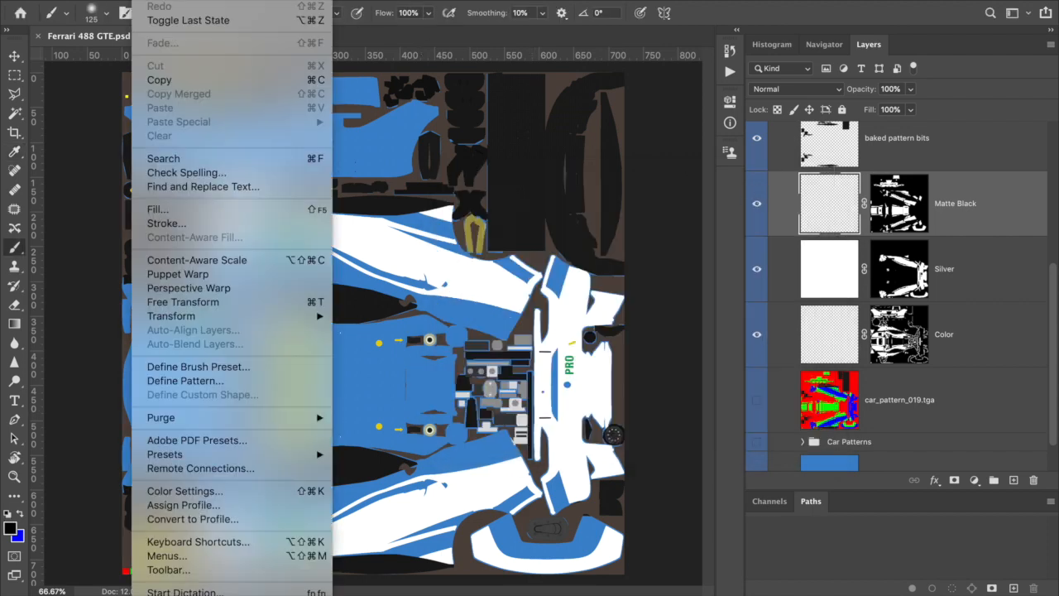
click(169, 211)
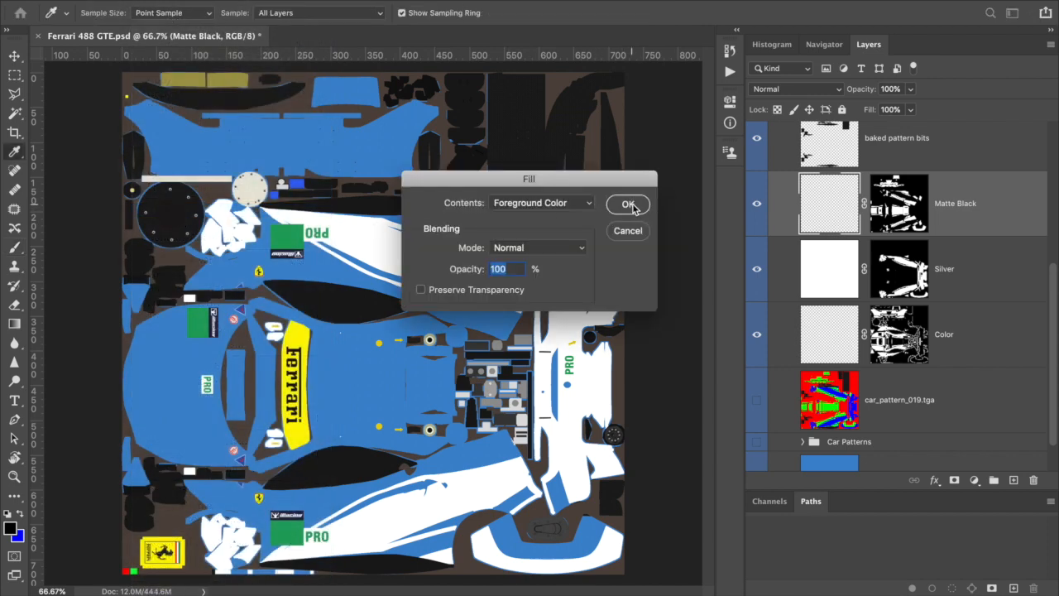
click(629, 204)
key(b)
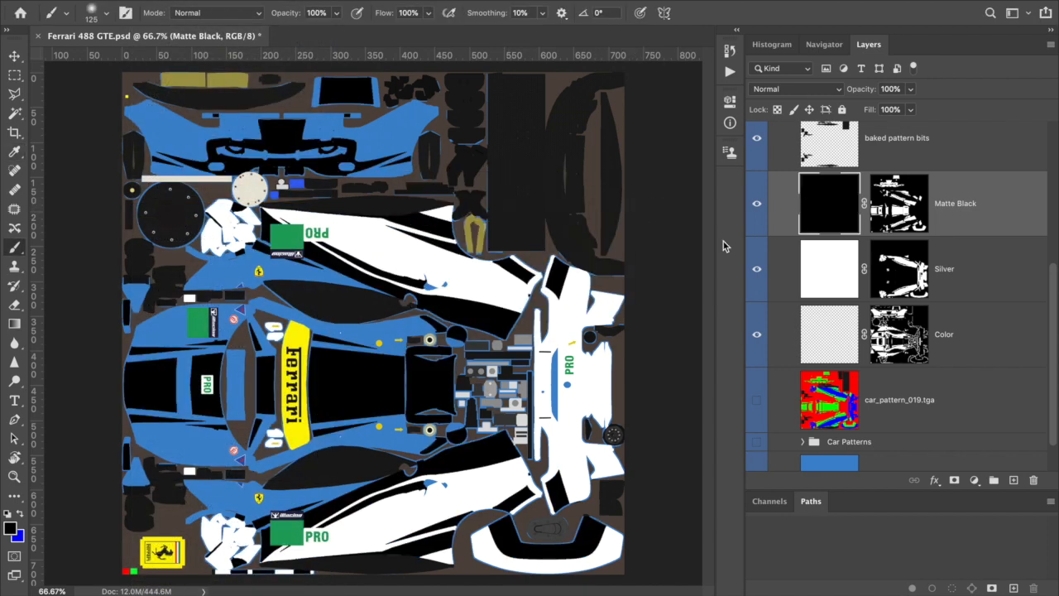
- Choose the bright magenta d800ff as the foreground color and fill the masked Color layer with it
click(838, 345)
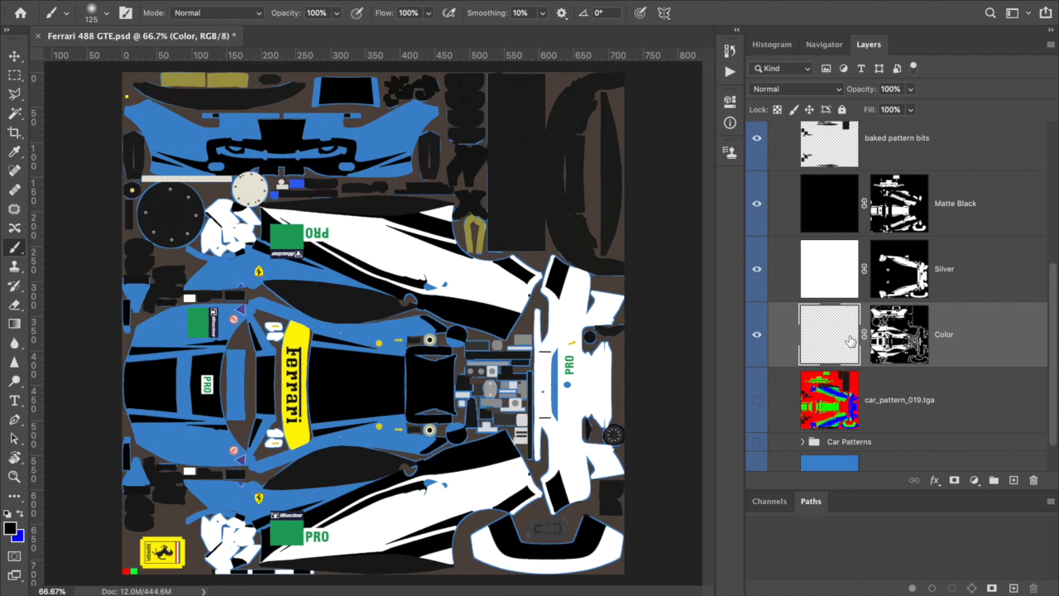
click(11, 529)
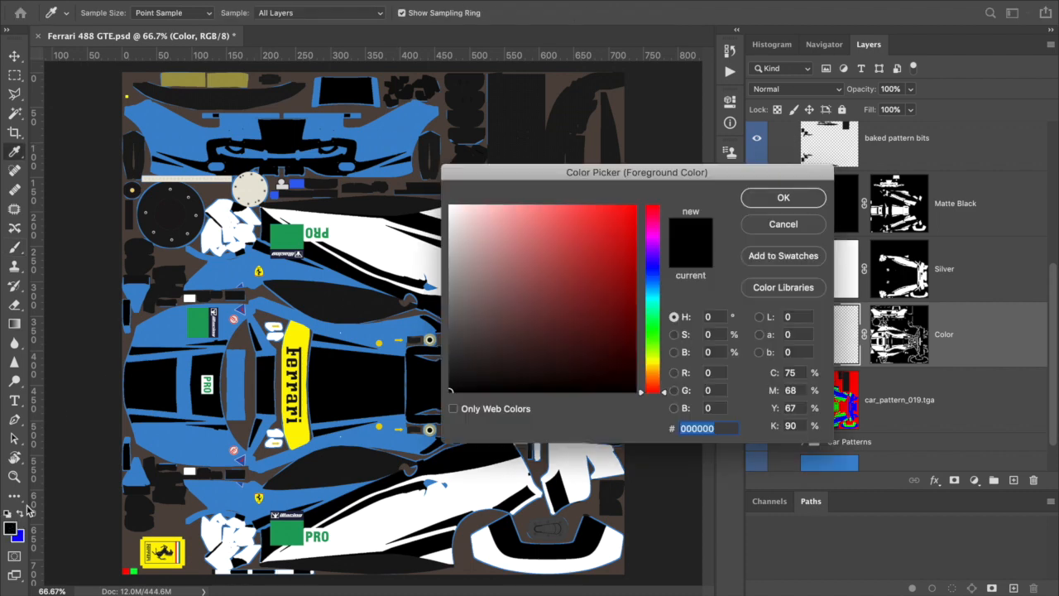
click(654, 241)
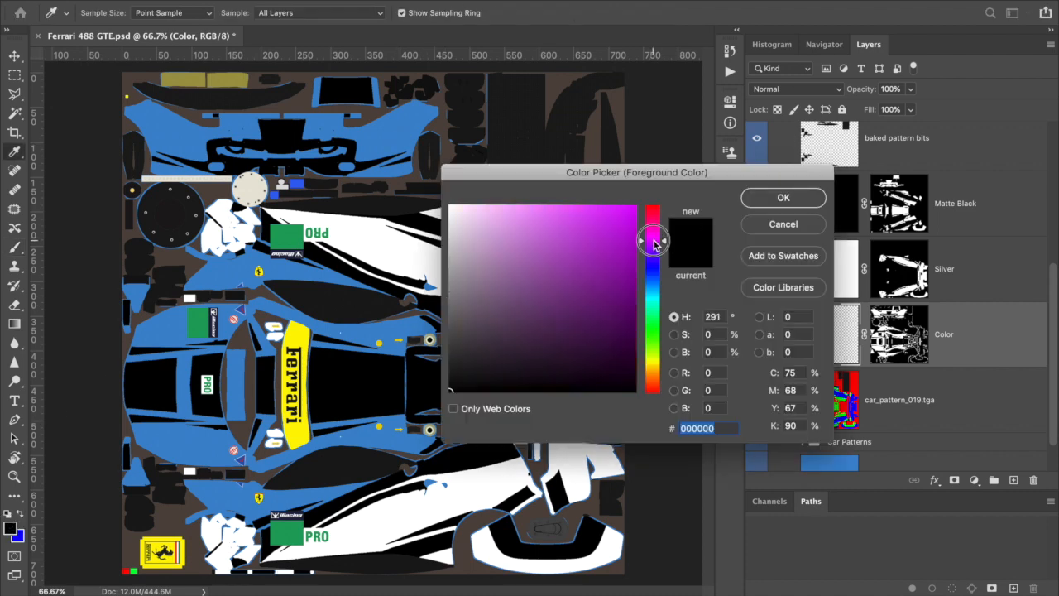
click(635, 213)
drag(635, 213, 636, 204)
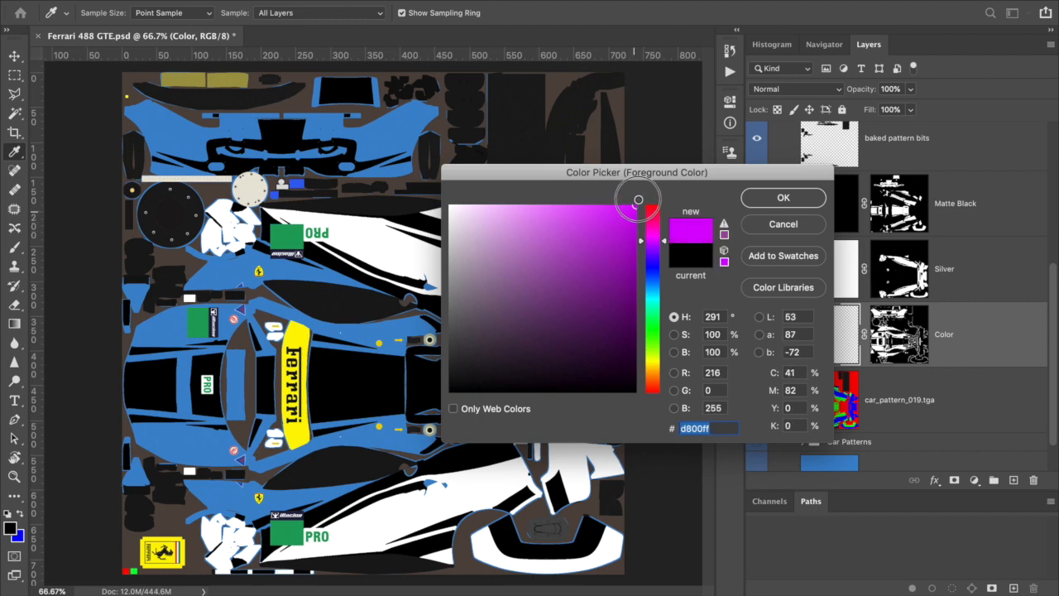
click(784, 199)
key(b)
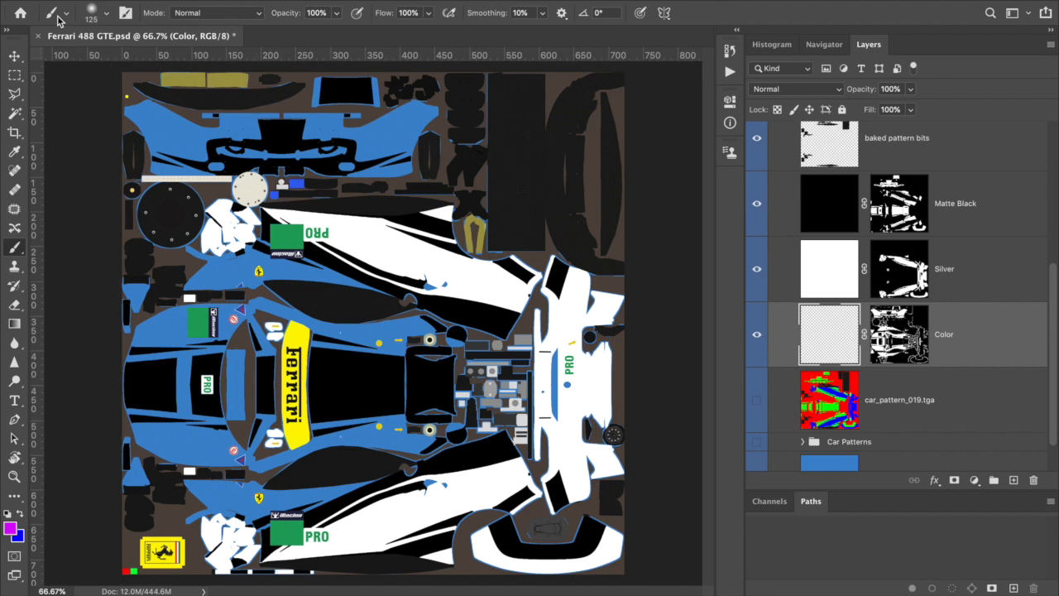
click(145, 1)
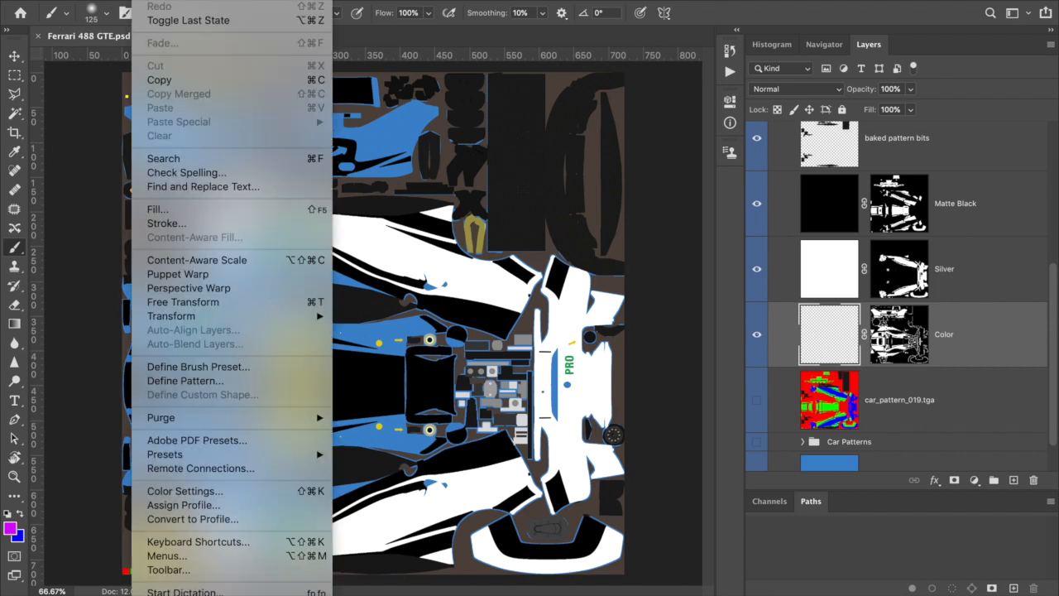
click(174, 213)
click(629, 207)
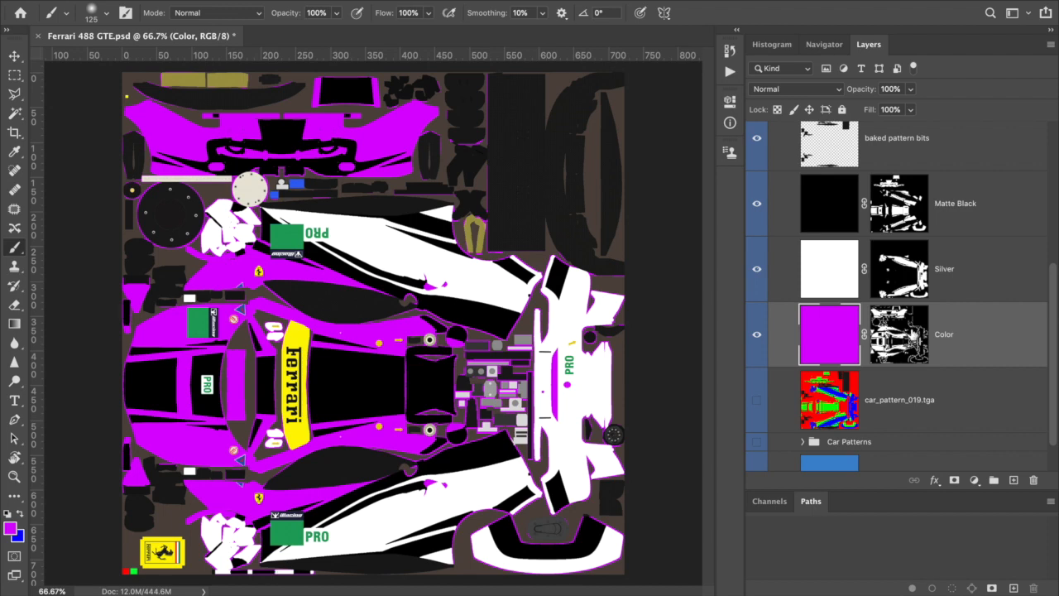
- Convert the Color, Silver and Matte Black layers each into its own smart object
right_click(974, 332)
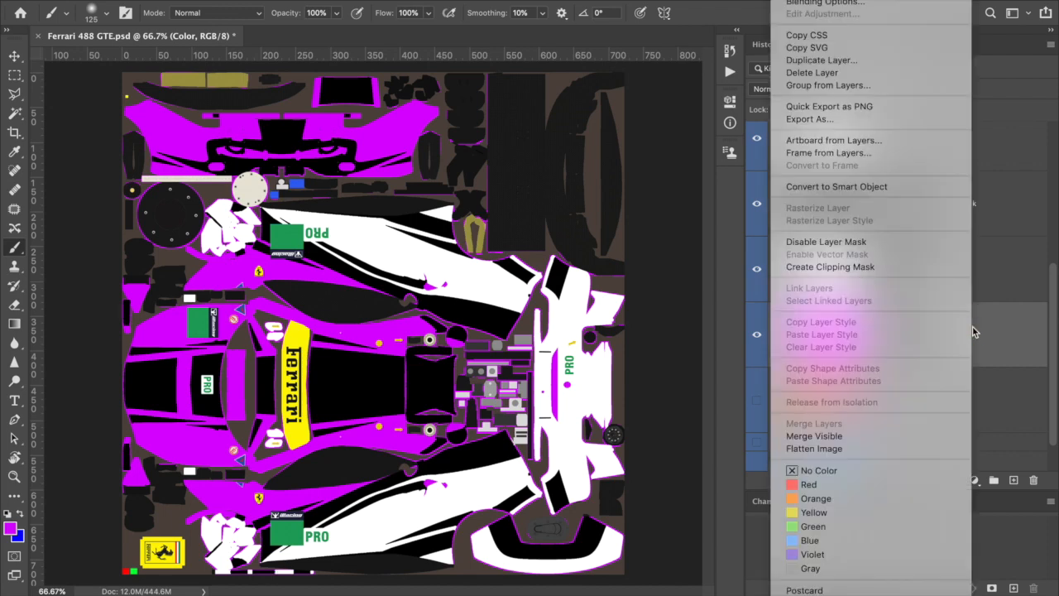
click(888, 189)
right_click(969, 267)
click(882, 187)
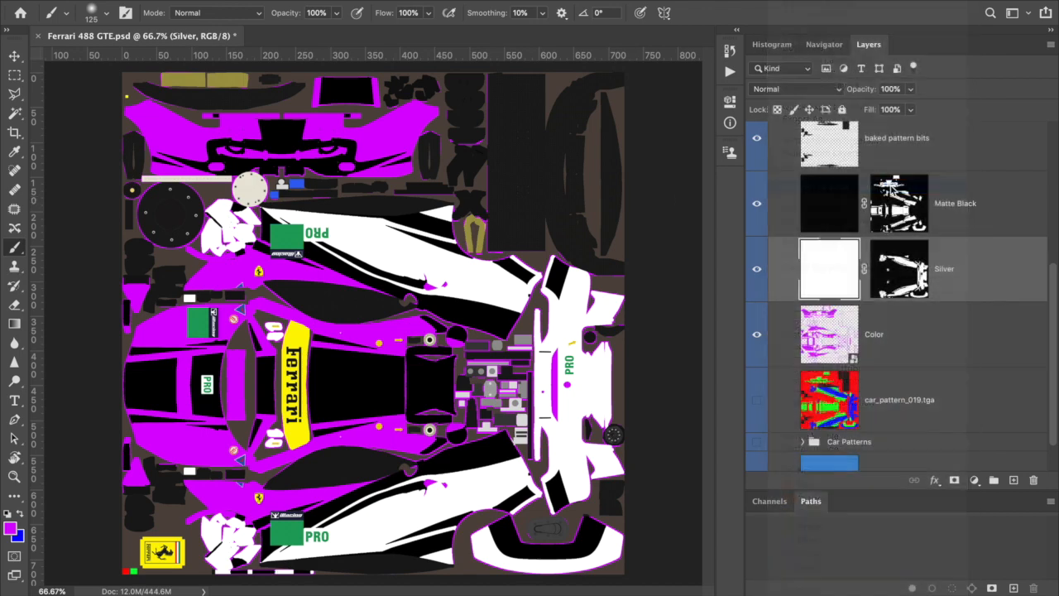
right_click(974, 207)
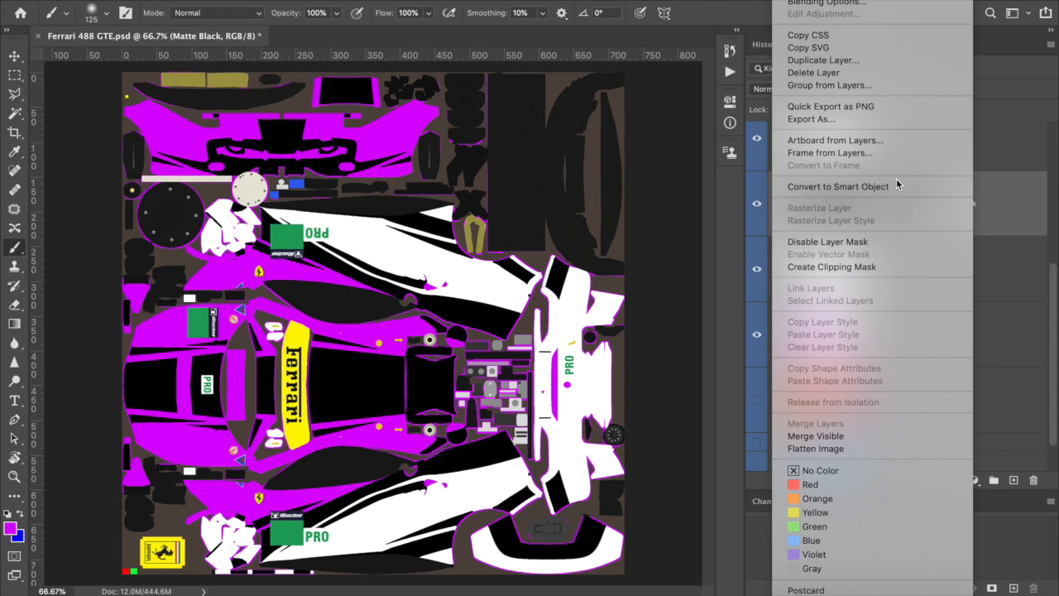
click(897, 187)
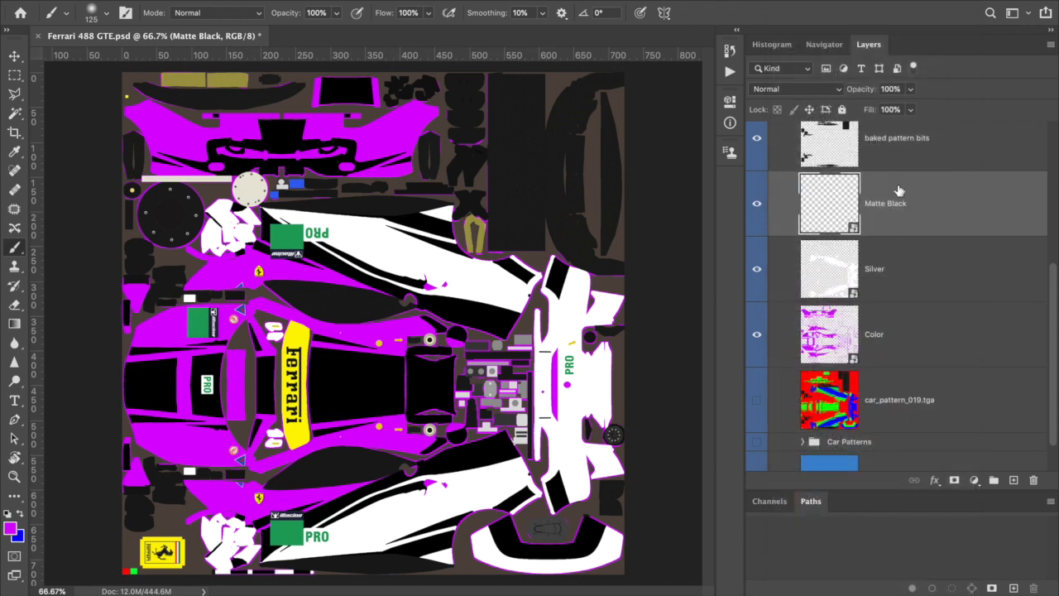
- Rasterize the Matte Black, Silver and Color smart objects together into plain pixel layers
shift+click(784, 340)
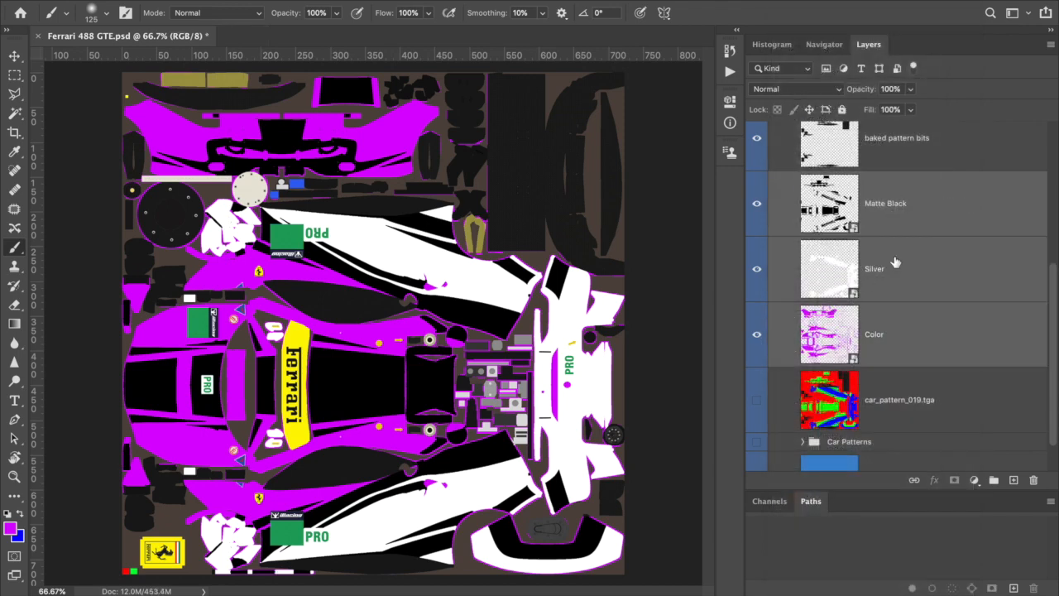
right_click(955, 205)
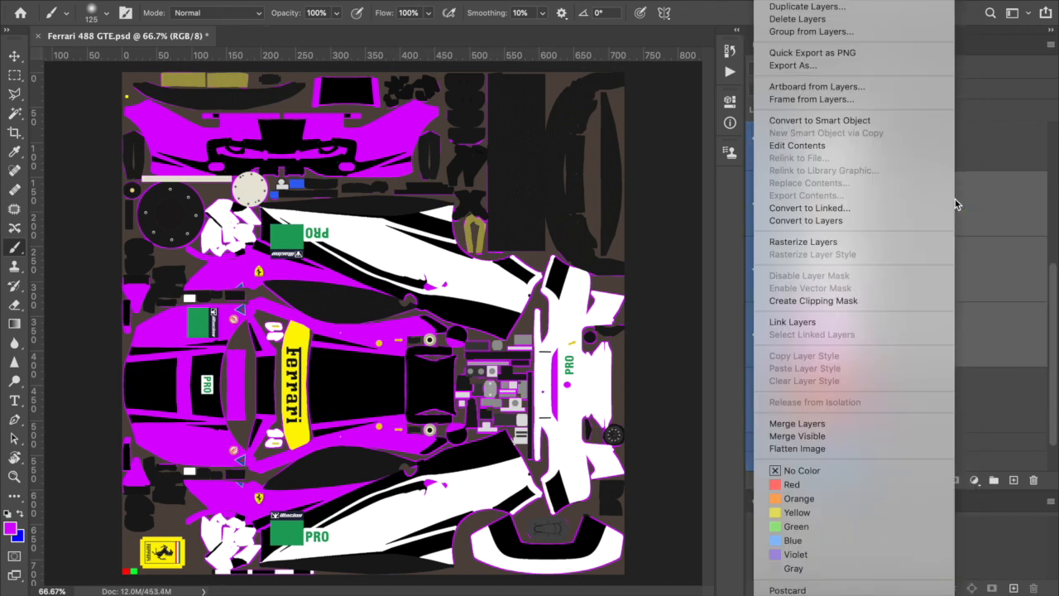
click(876, 241)
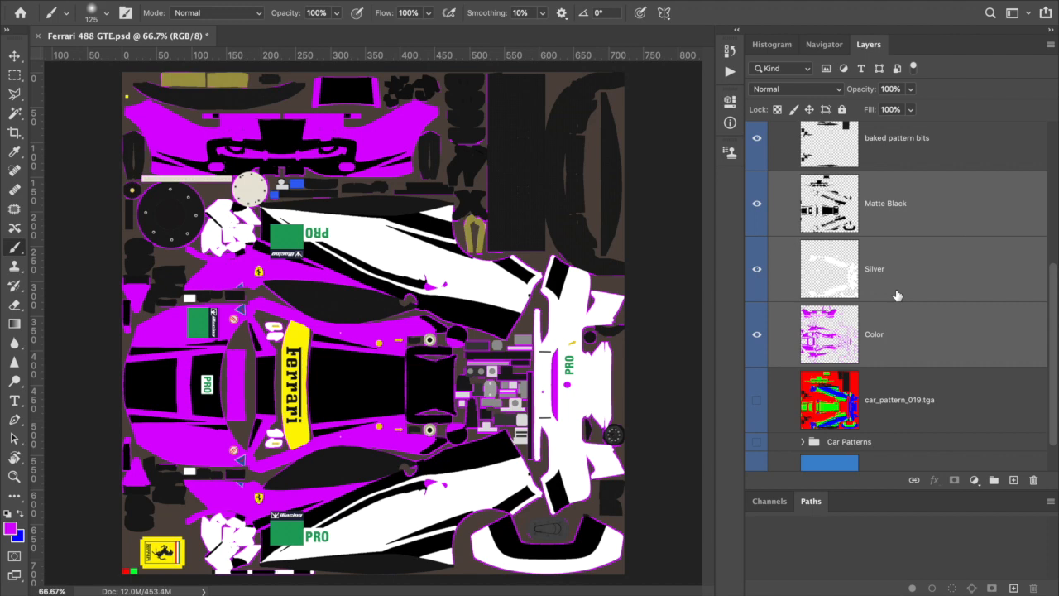
- Check which areas the Matte Black, Silver and Color layers cover by toggling each one's visibility
click(761, 208)
click(762, 209)
click(757, 270)
click(757, 269)
click(757, 334)
click(757, 335)
- Duplicate the Silver layer, keeping the suggested name Silver copy
click(906, 274)
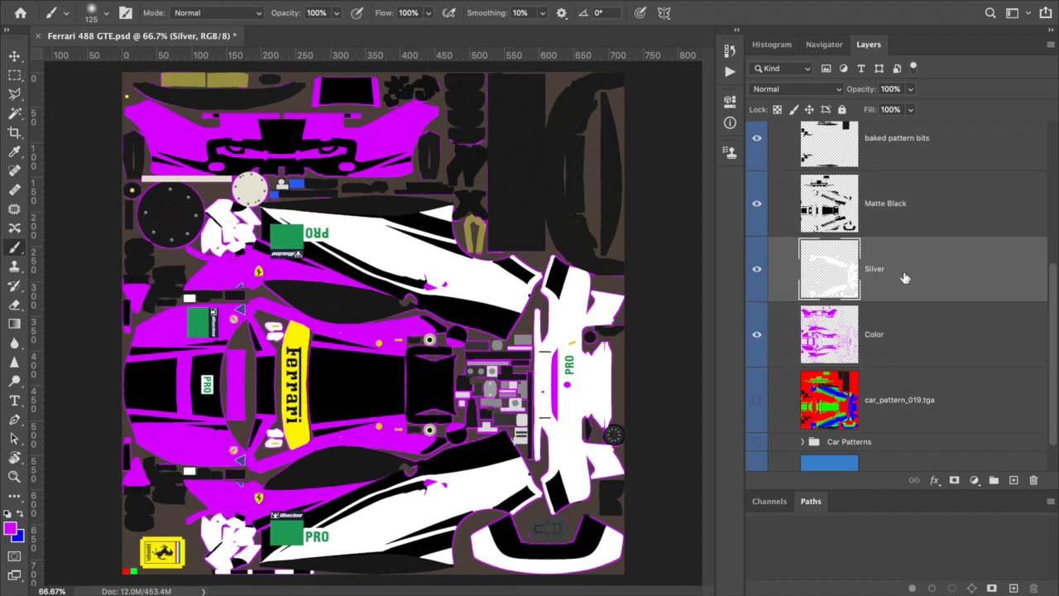
click(1050, 44)
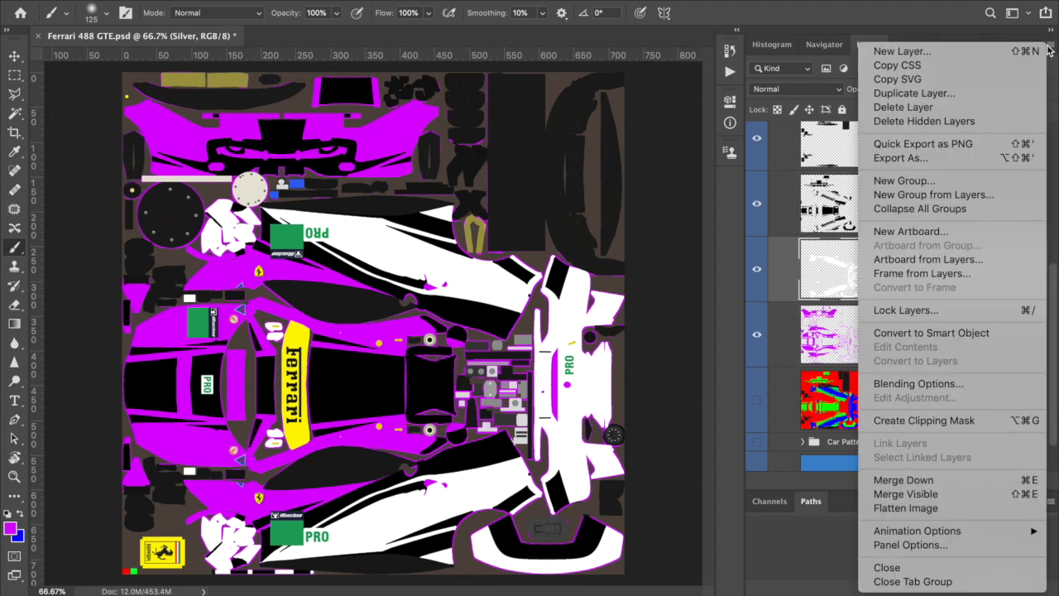
click(970, 95)
click(665, 242)
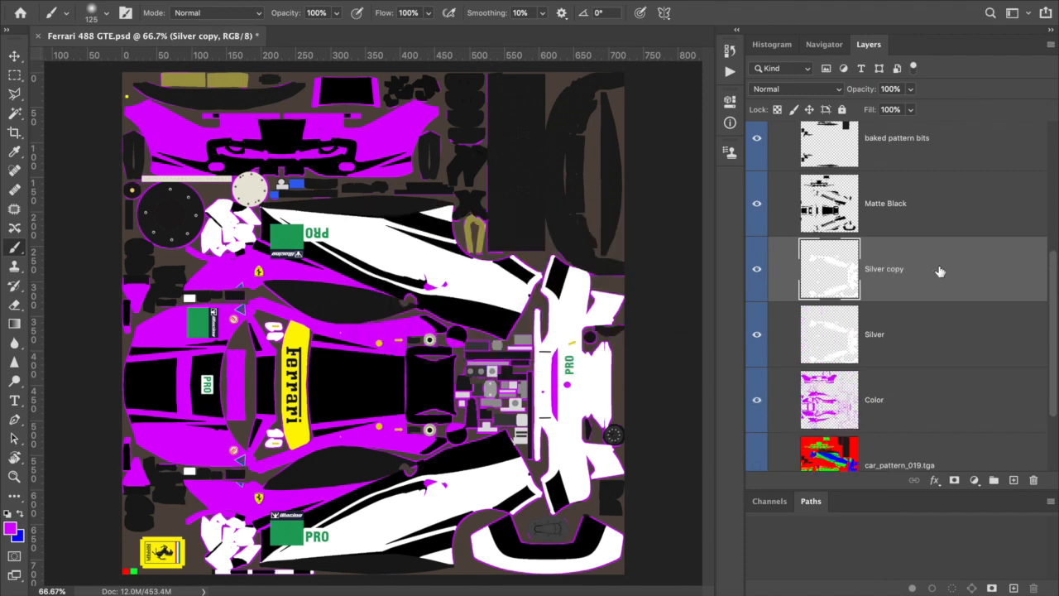
- Move the Silver copy layer into the Red Channel Metallic group of Custom Spec Map, between Parts and Base Paint
scroll(939, 271, up, 3)
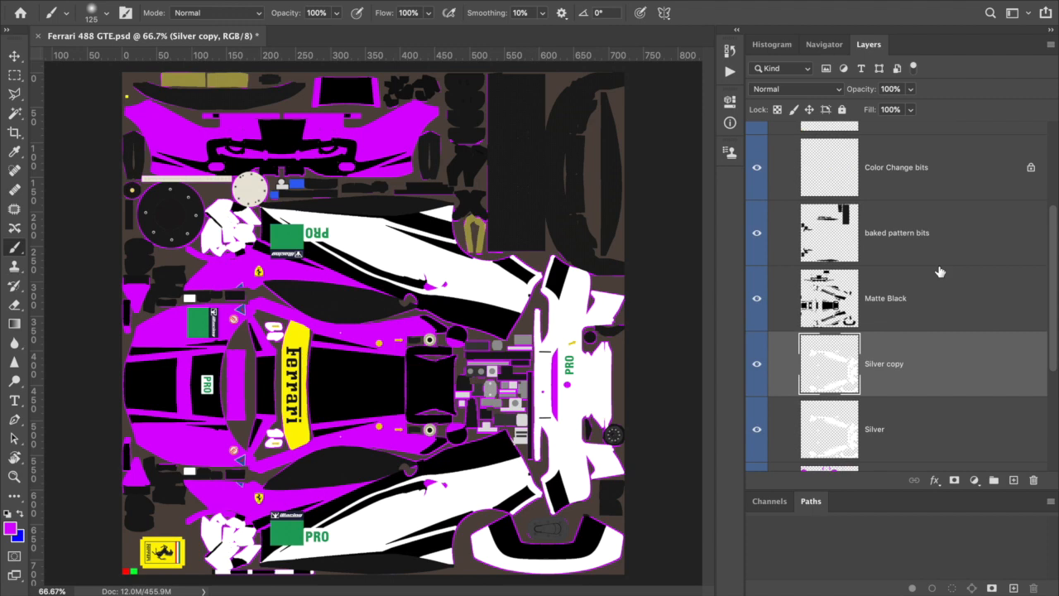
drag(938, 356, 924, 122)
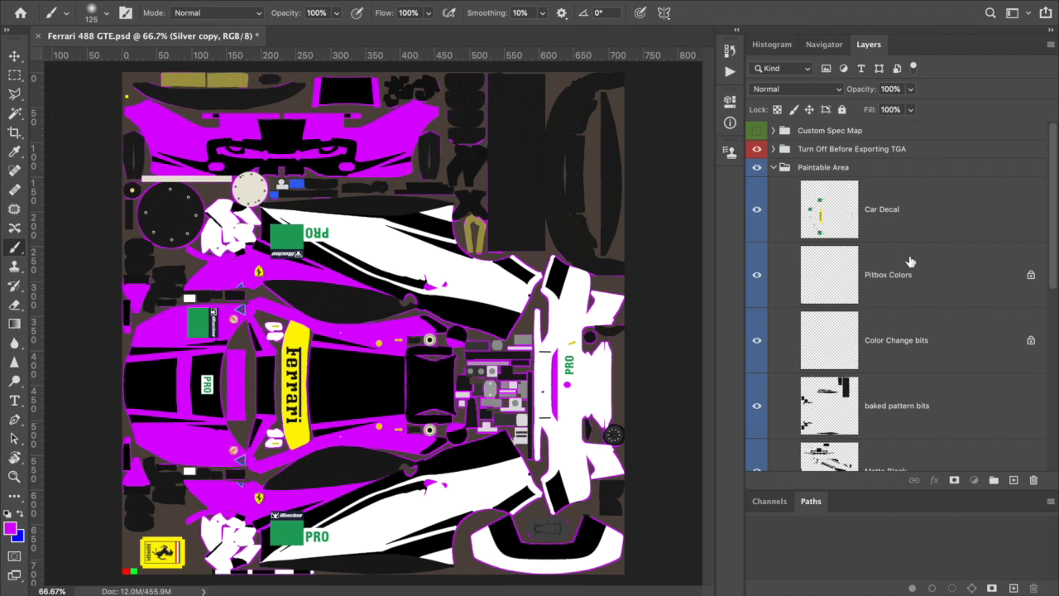
click(776, 132)
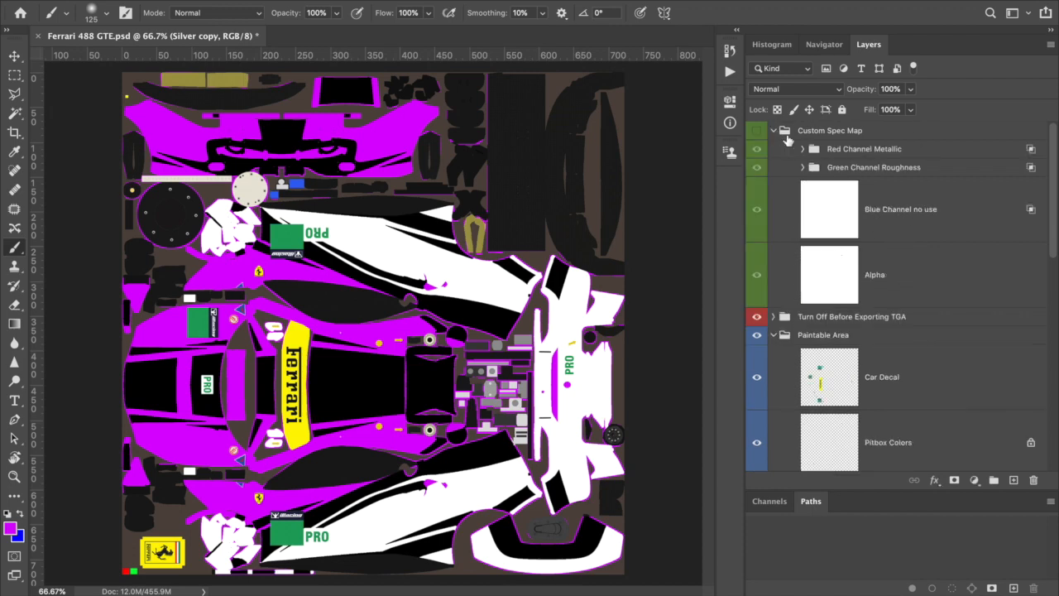
scroll(889, 245, down, 5)
mouse_move(912, 307)
mouse_down()
mouse_move(906, 88)
mouse_move(894, 150)
mouse_up()
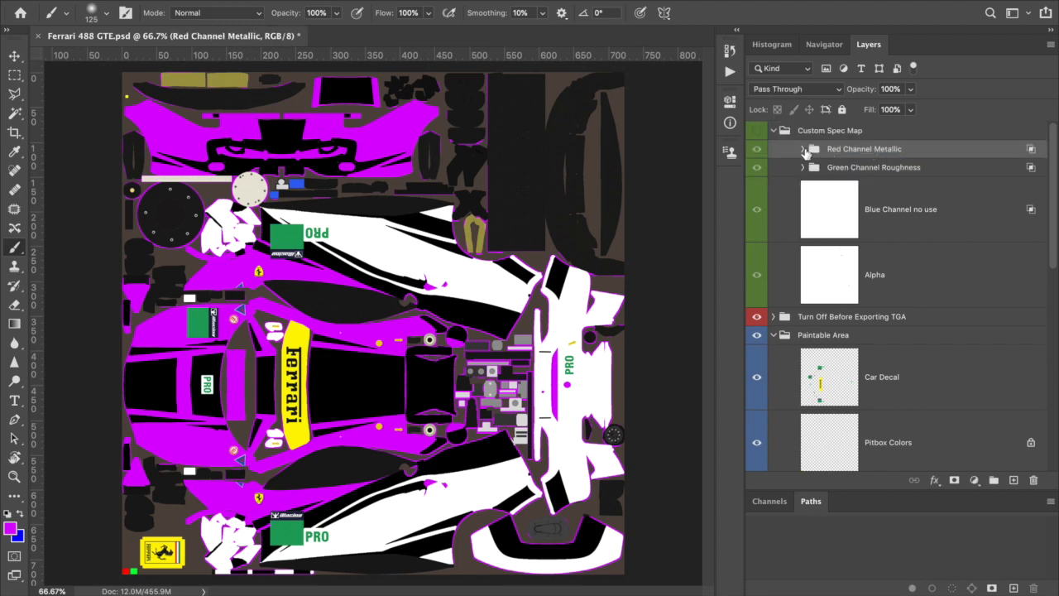
click(802, 150)
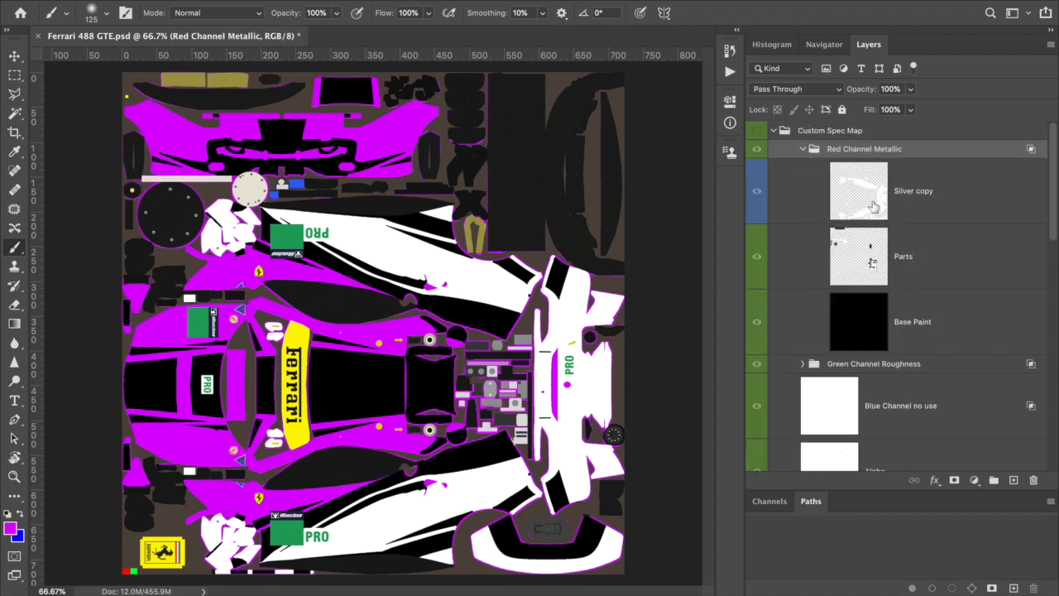
drag(869, 200, 871, 289)
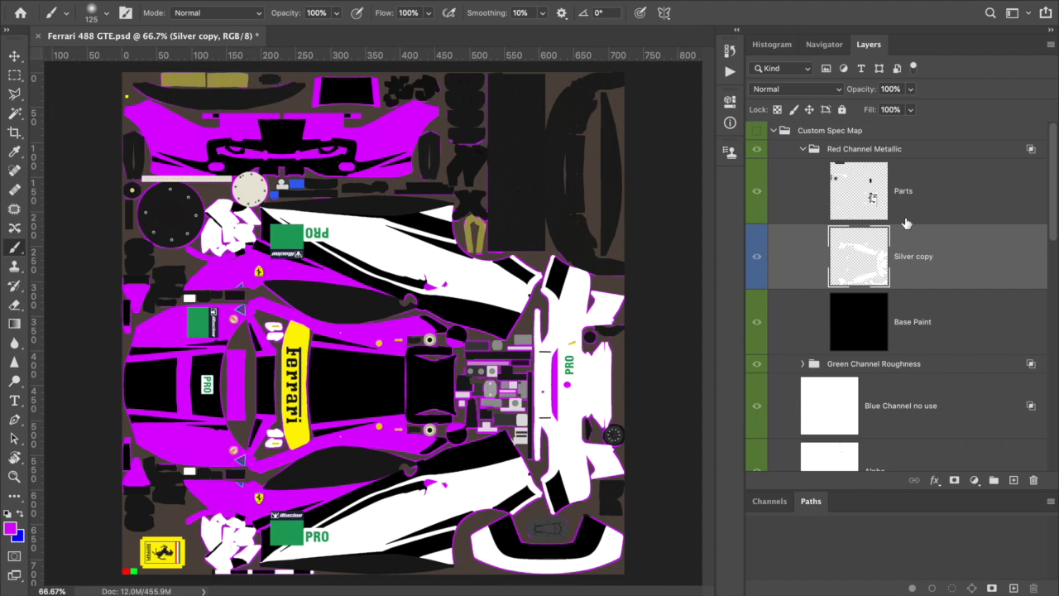
- Duplicate the Color layer as Color copy and place the duplicate directly above Silver copy in the Red Channel Metallic group
scroll(906, 224, down, 8)
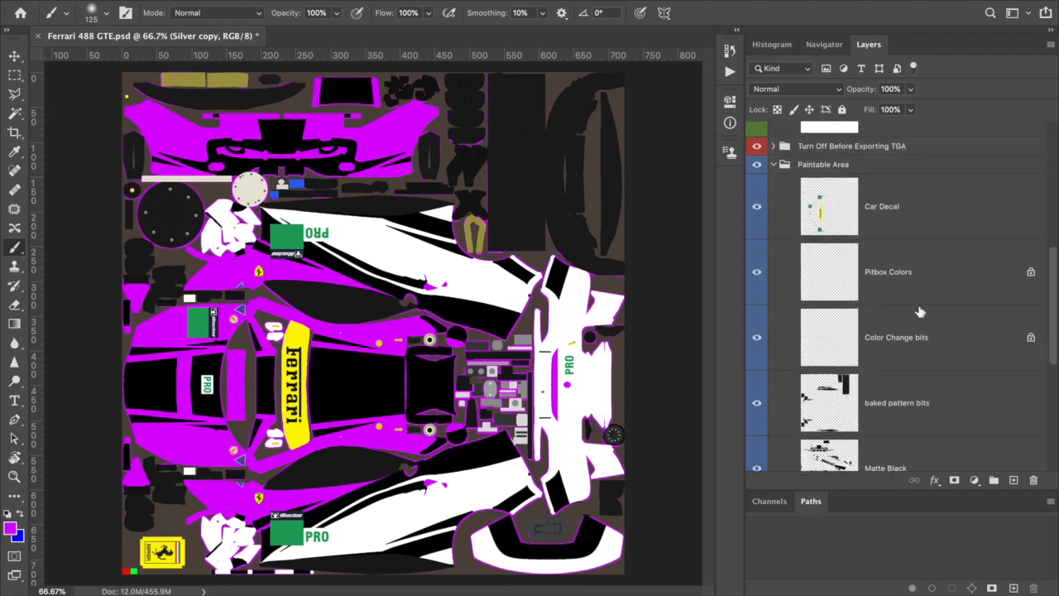
scroll(919, 310, down, 4)
click(850, 364)
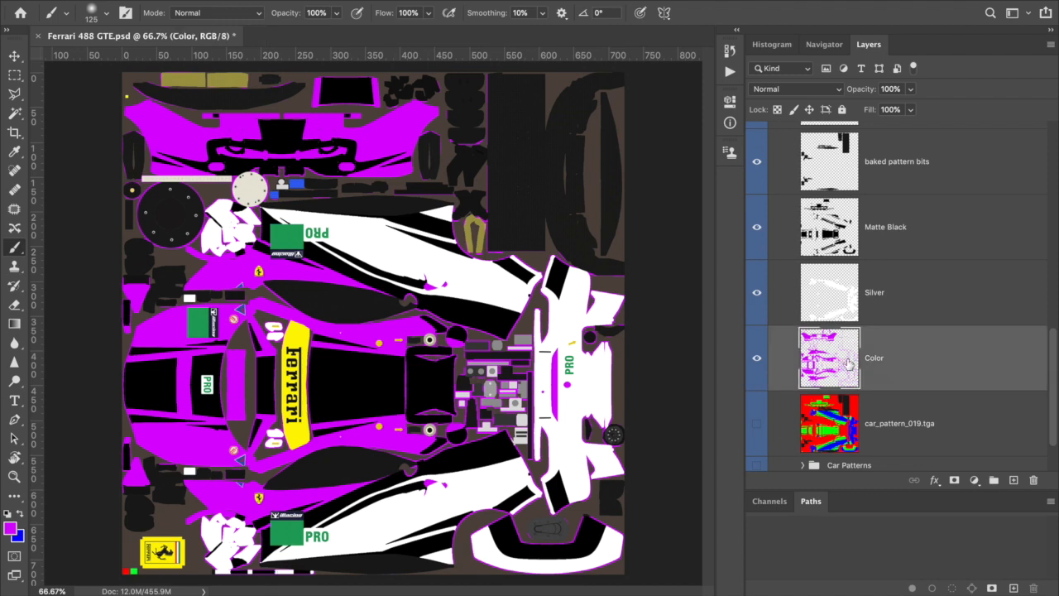
click(1050, 46)
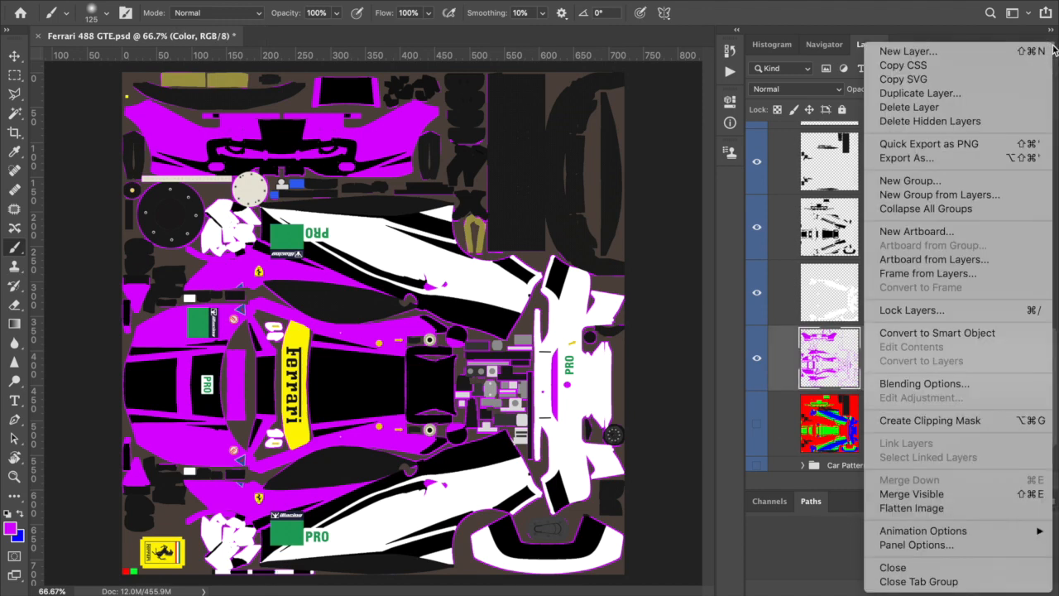
click(966, 92)
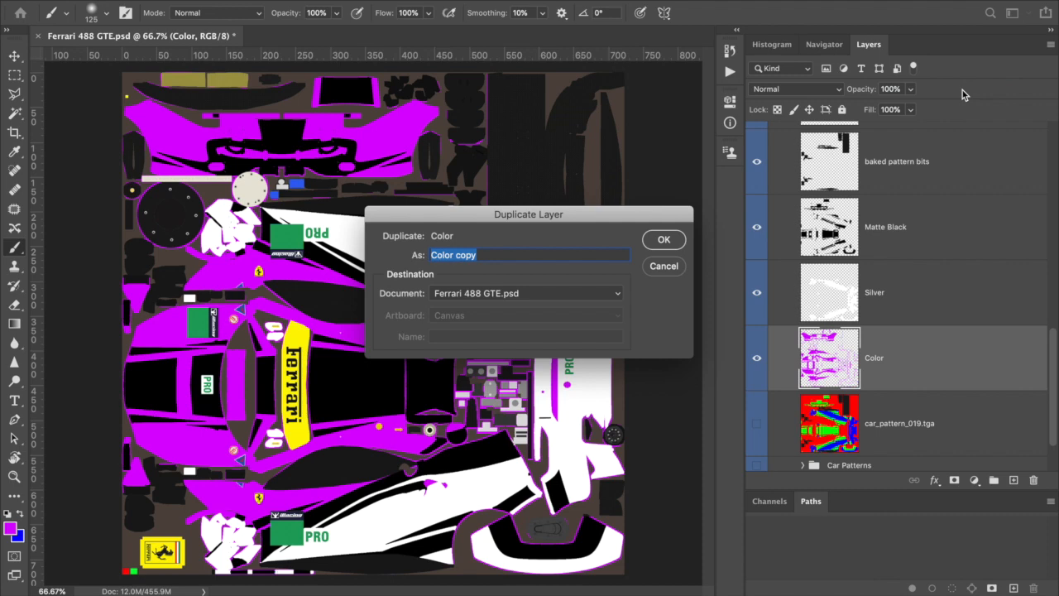
click(664, 240)
drag(917, 355, 904, 167)
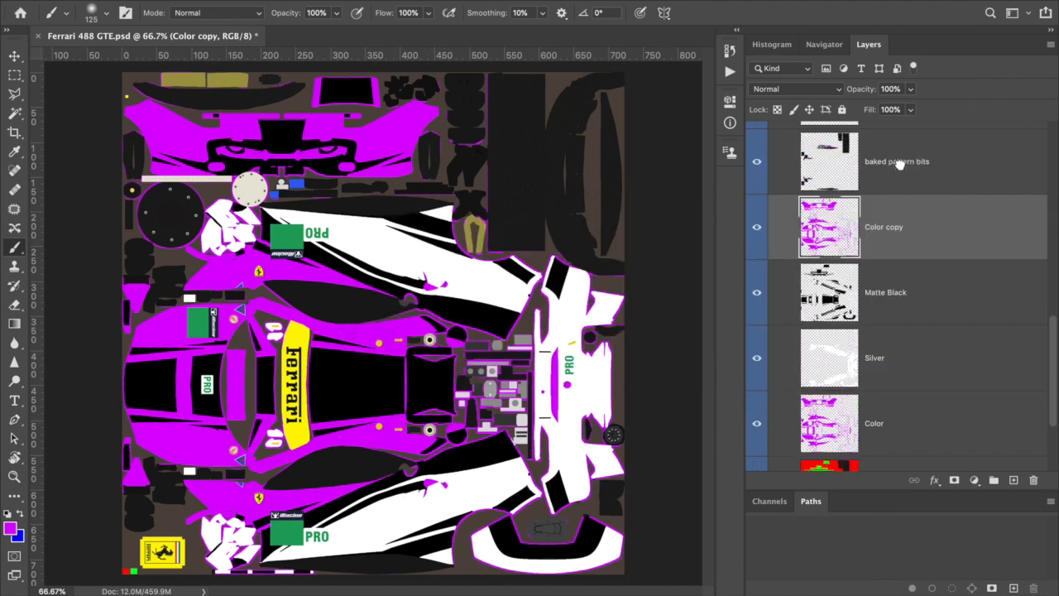
drag(908, 248, 919, 220)
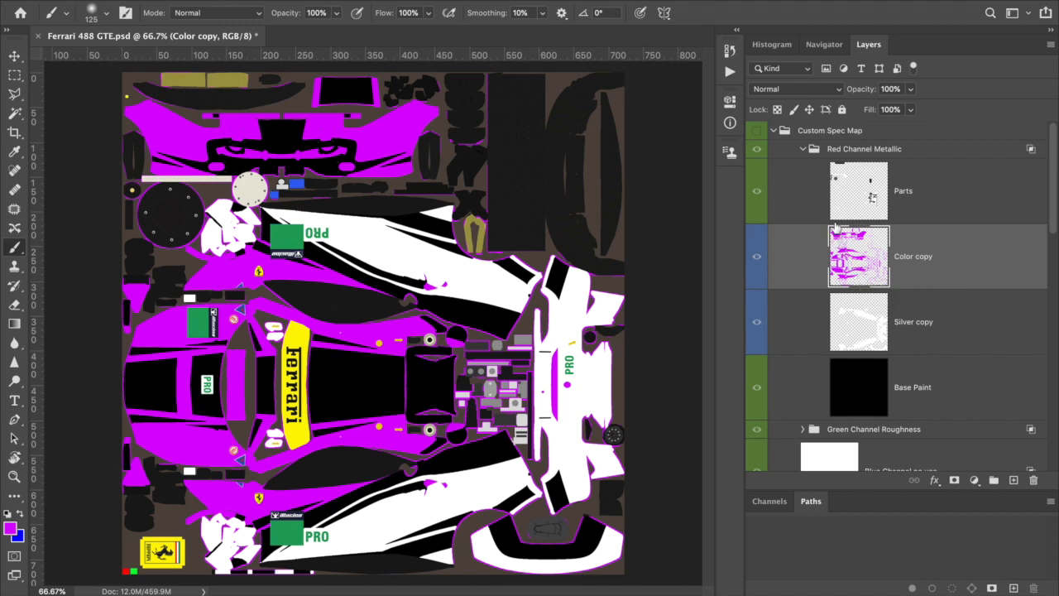
- Lock the transparent pixels of Color copy and set the foreground color to a neutral light grey with Lab lightness 80
click(778, 110)
click(11, 530)
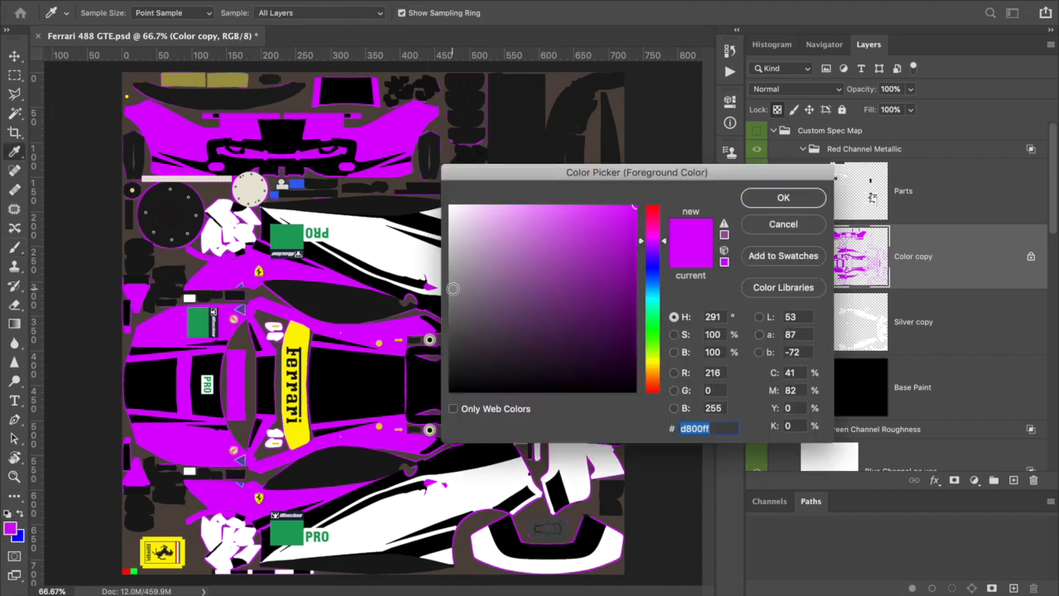
drag(508, 173, 406, 155)
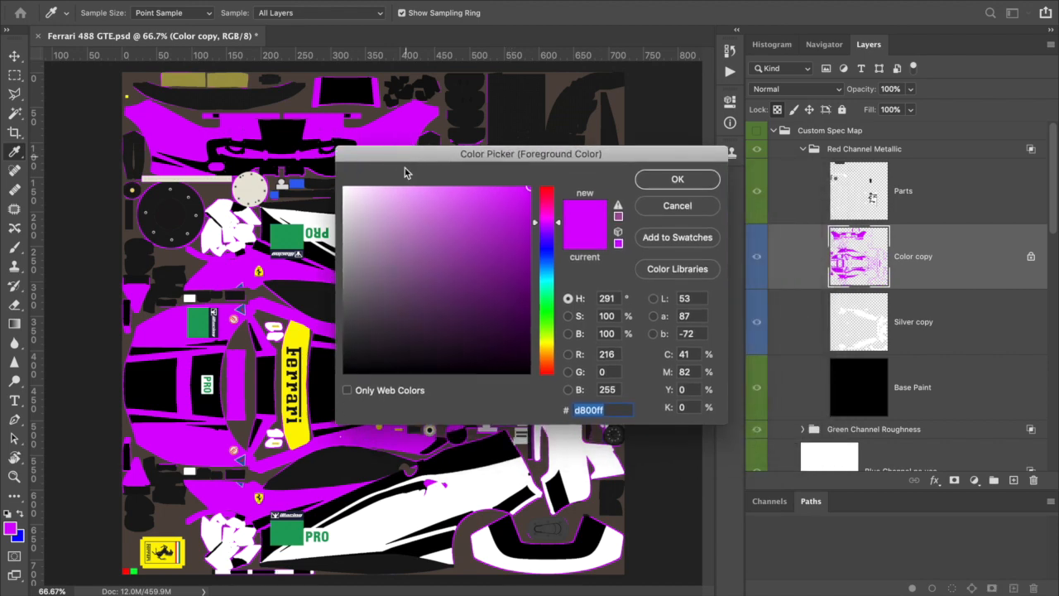
drag(331, 228, 292, 233)
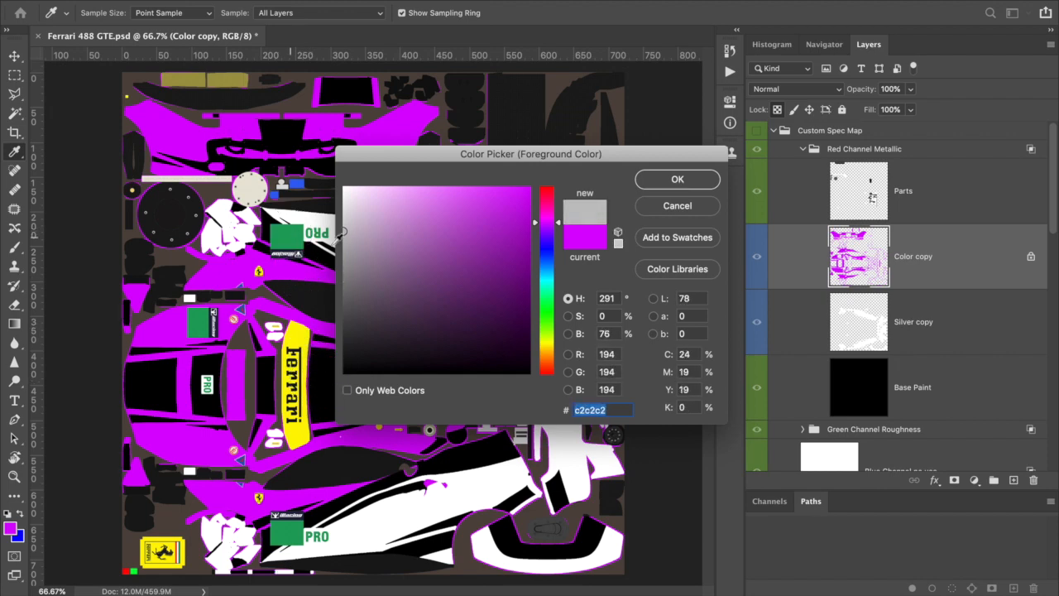
click(683, 298)
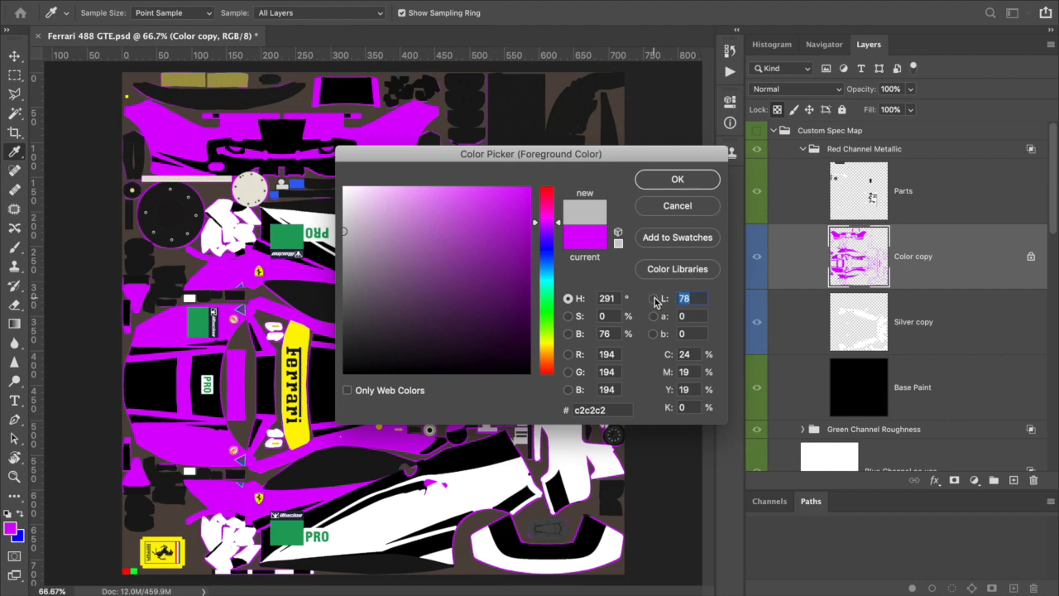
text(80)
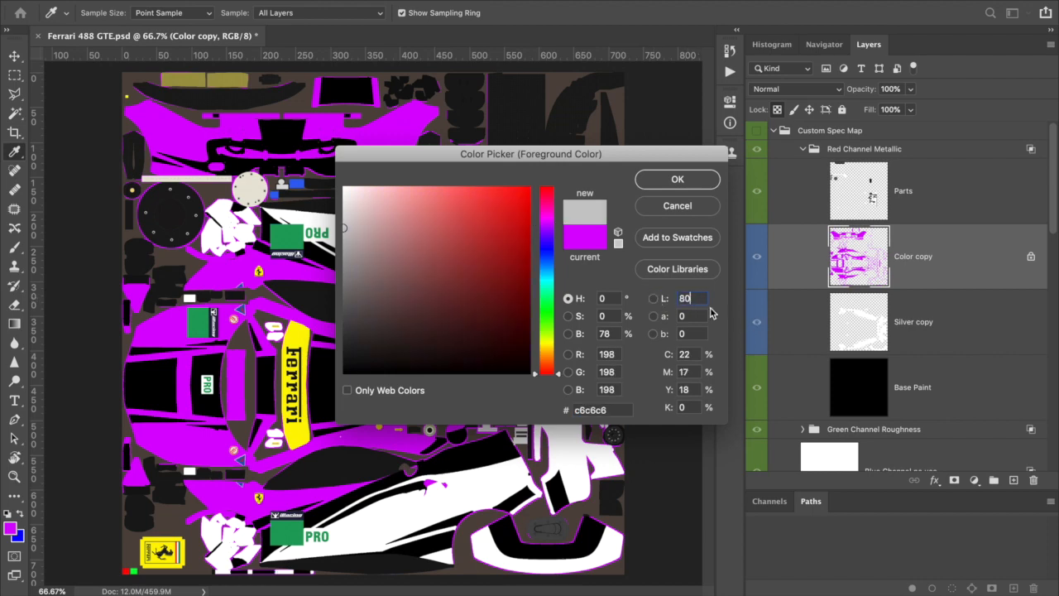
click(684, 179)
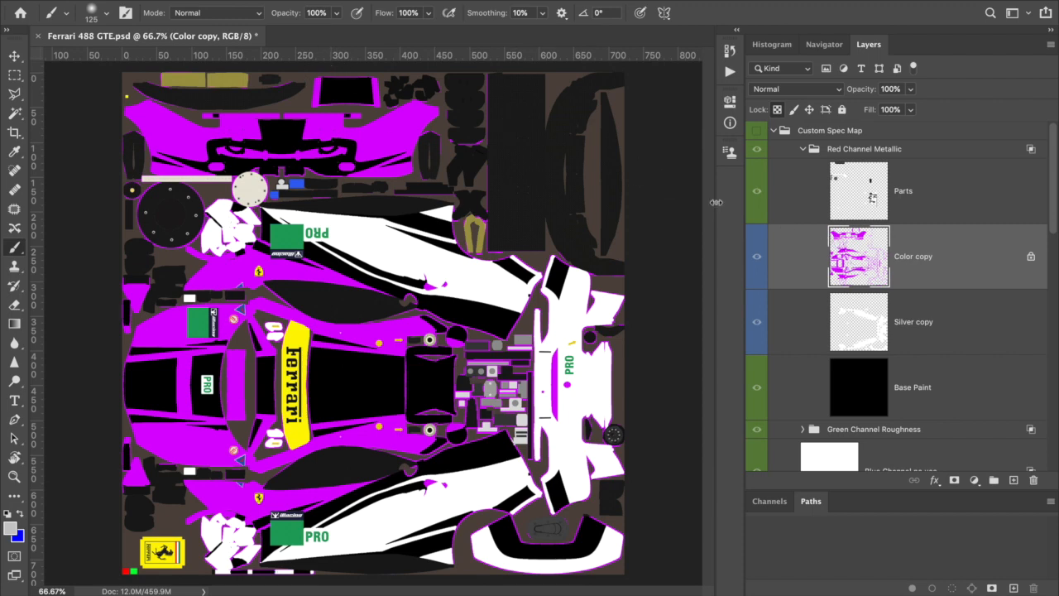
- Fill the painted areas of Color copy with the foreground color in Normal mode at 100% opacity
click(148, 2)
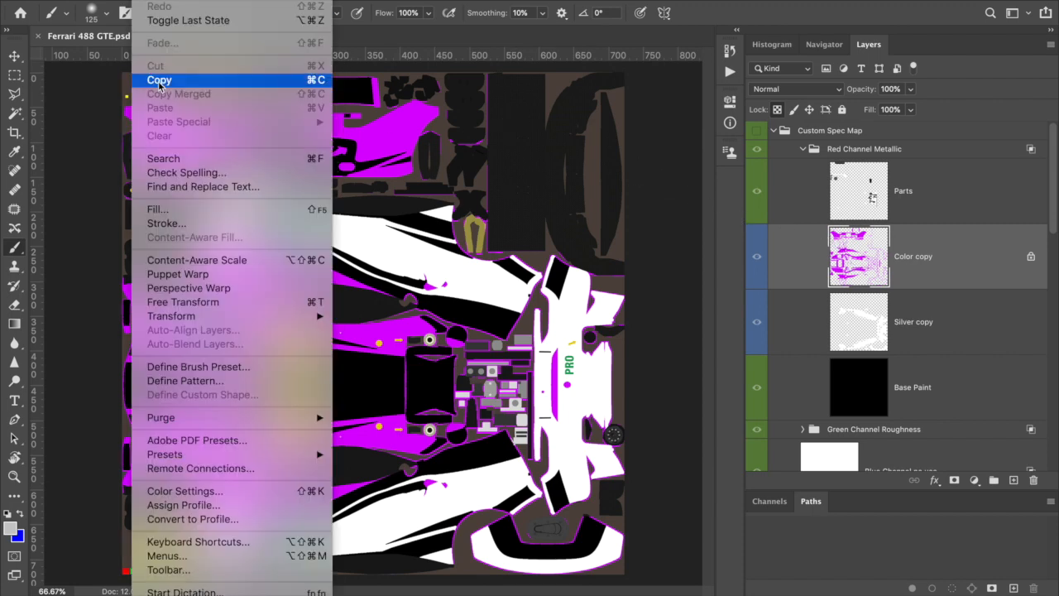
click(170, 209)
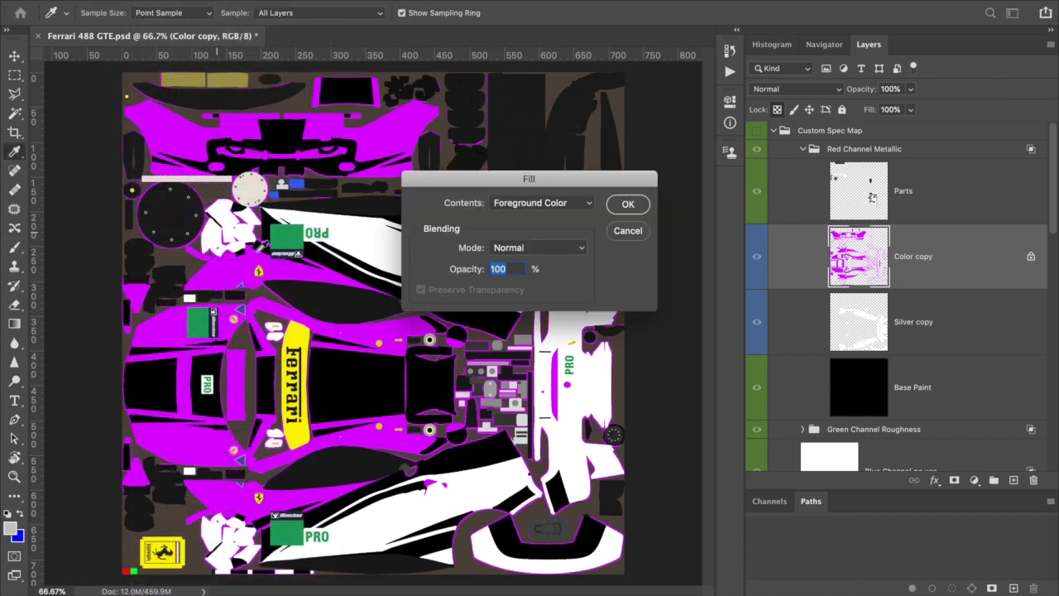
click(630, 204)
key(b)
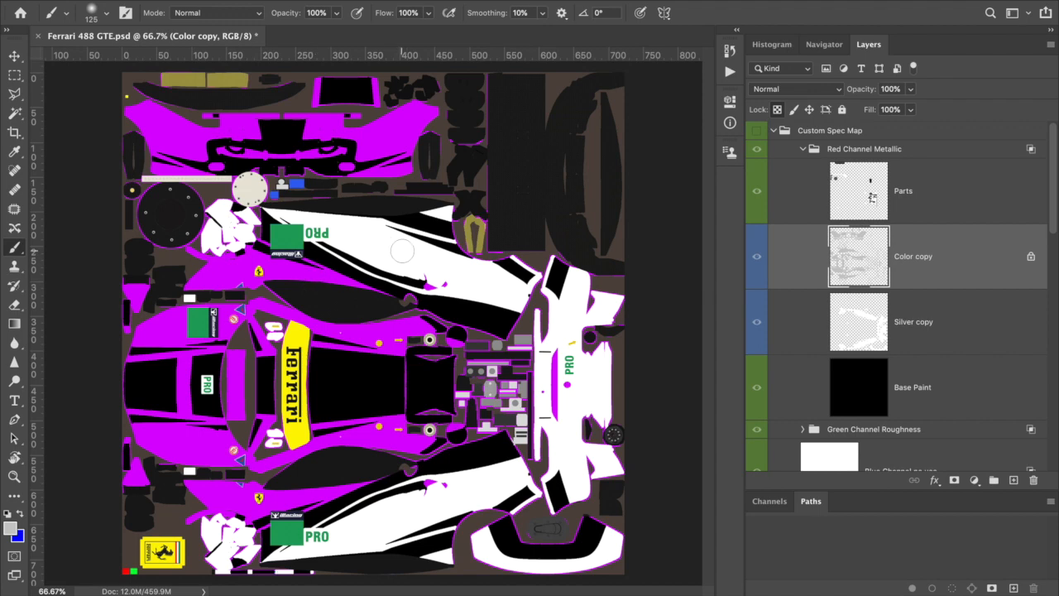
- Duplicate Matte Black as Matte Black copy and place the duplicate between Parts and Base Paint in the Green Channel Roughness group
click(804, 150)
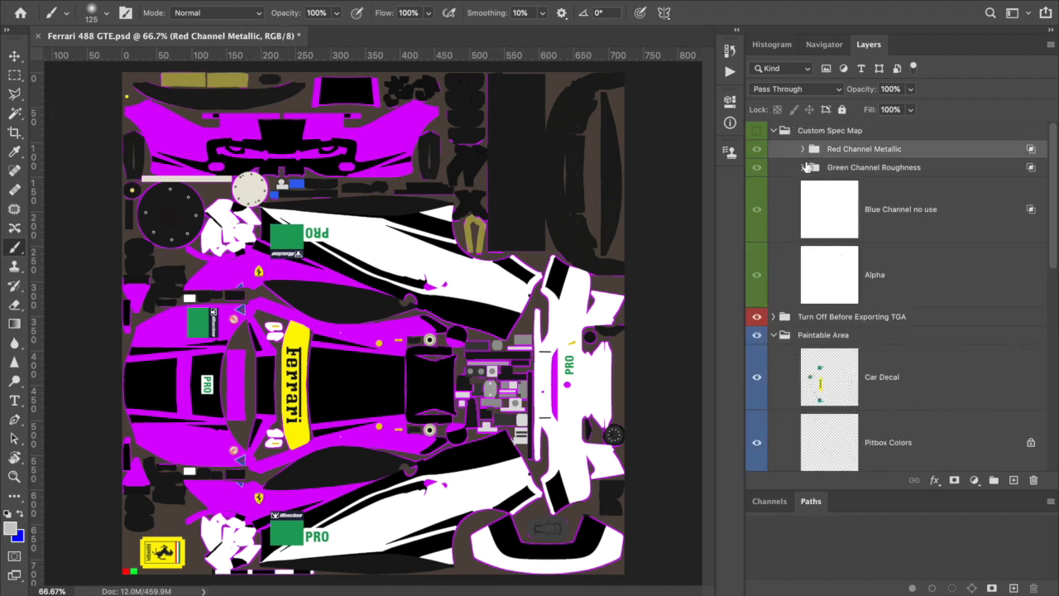
click(803, 168)
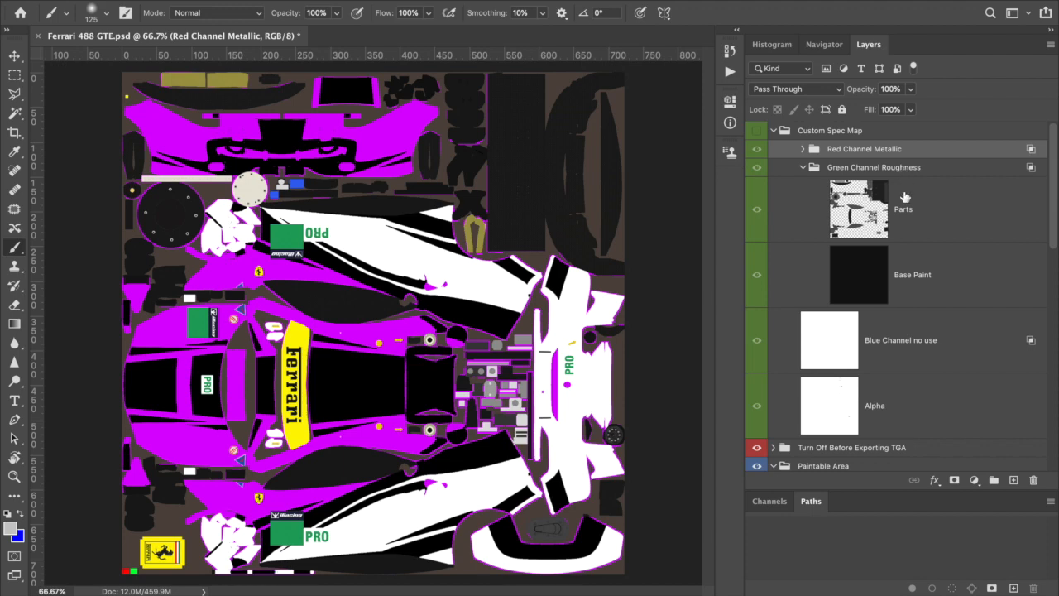
scroll(913, 309, down, 10)
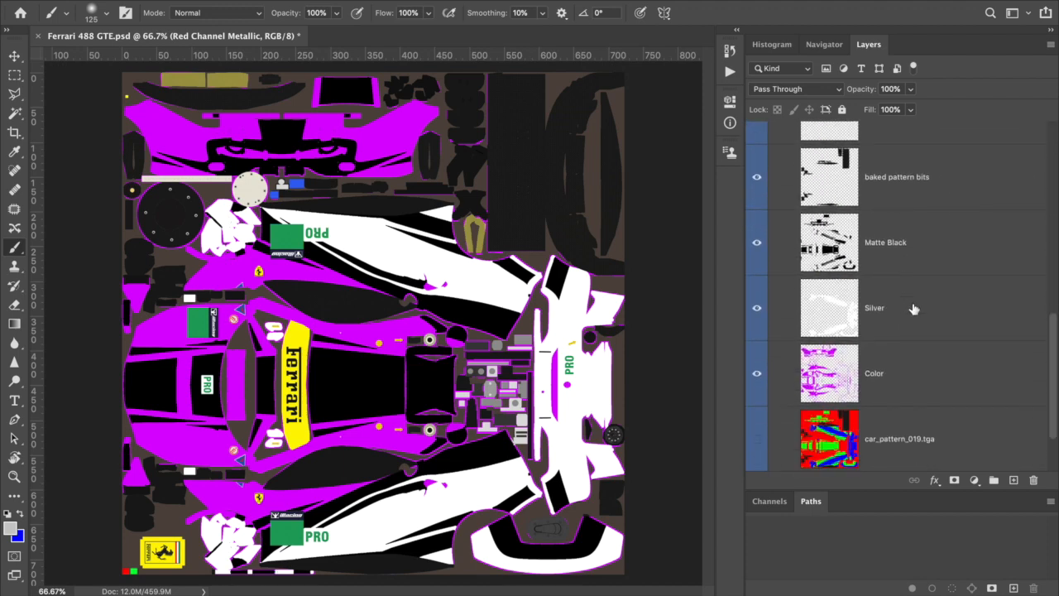
click(841, 264)
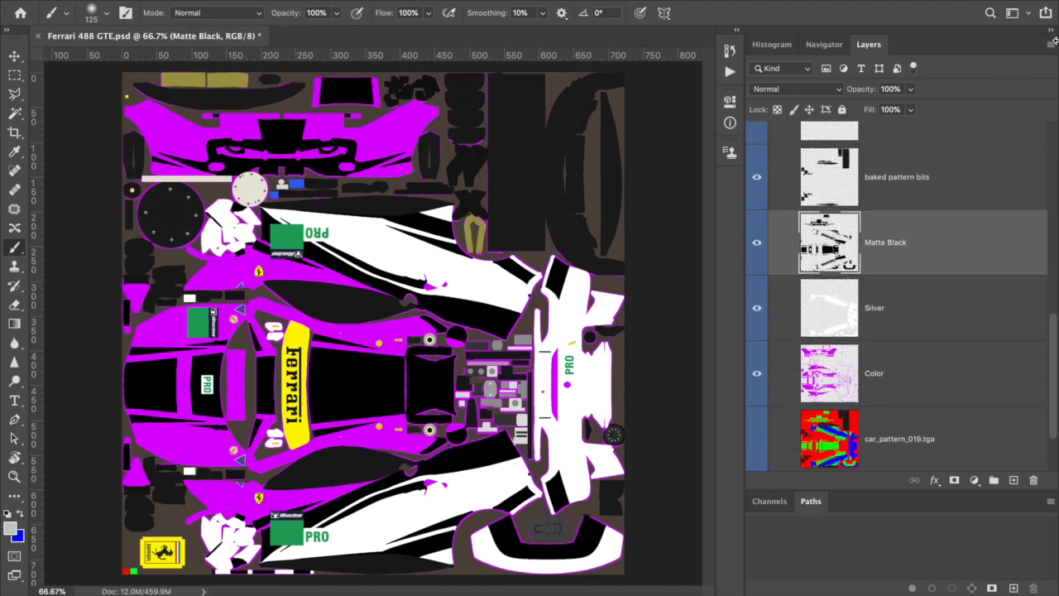
click(1051, 46)
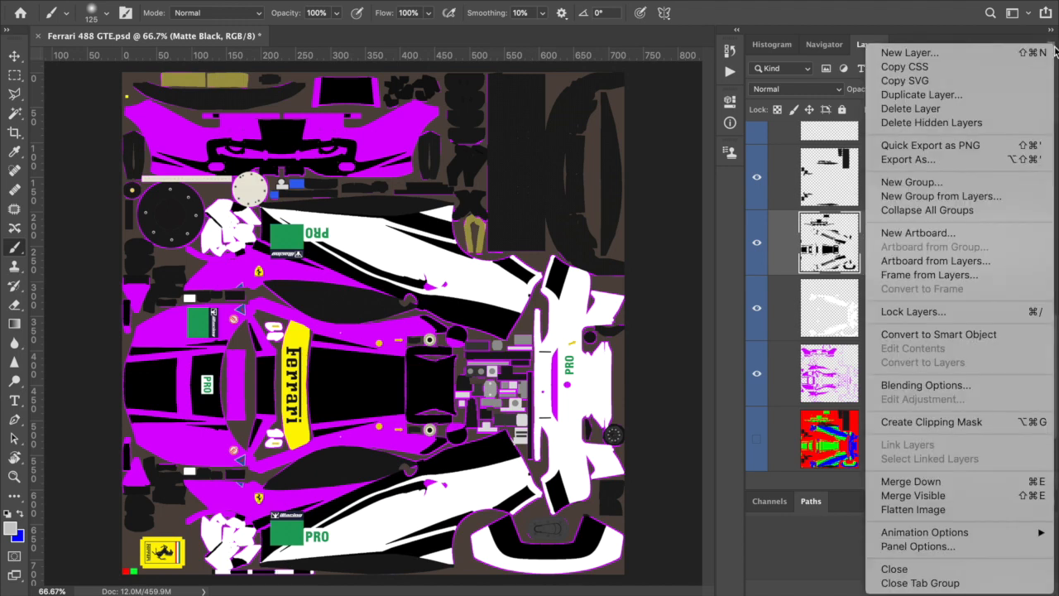
click(973, 97)
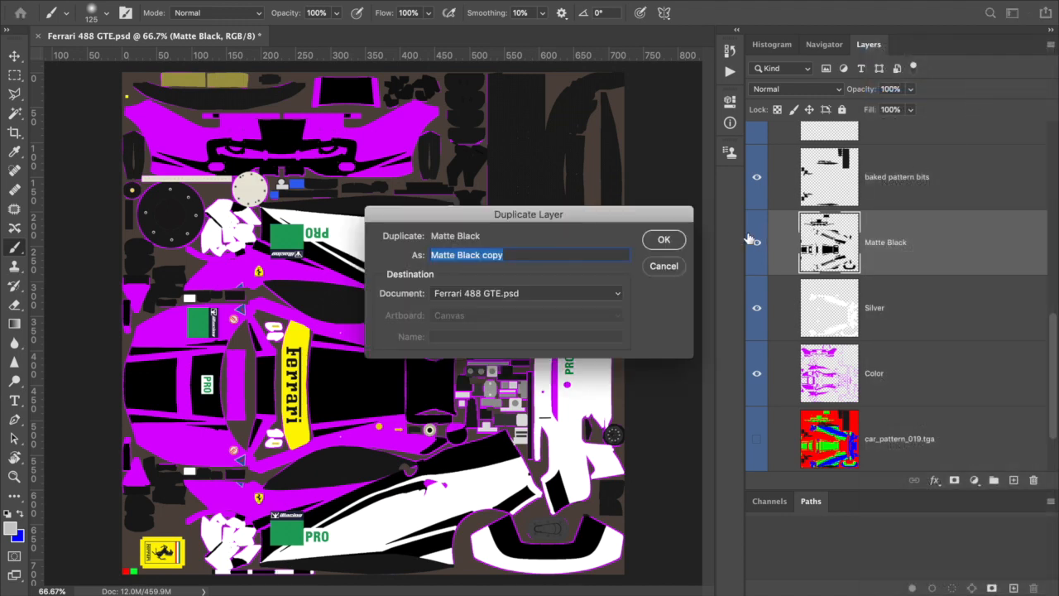
click(676, 244)
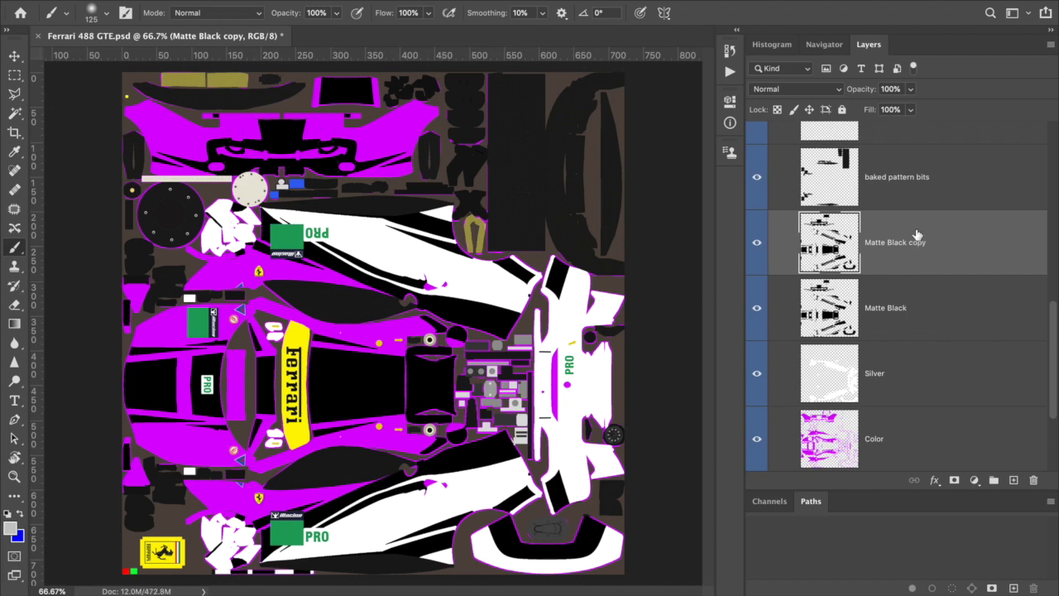
mouse_move(917, 236)
mouse_down()
mouse_move(911, 114)
mouse_move(914, 217)
mouse_up()
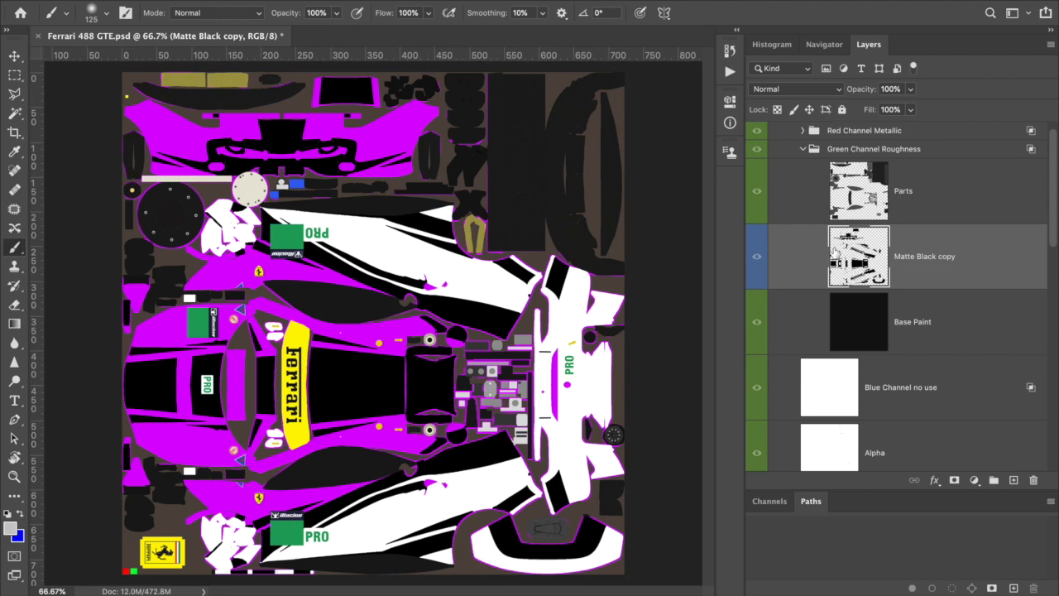
- Lock the transparent pixels of Matte Black copy and set the foreground color to a neutral dark grey with Lab lightness 25
click(778, 111)
click(14, 531)
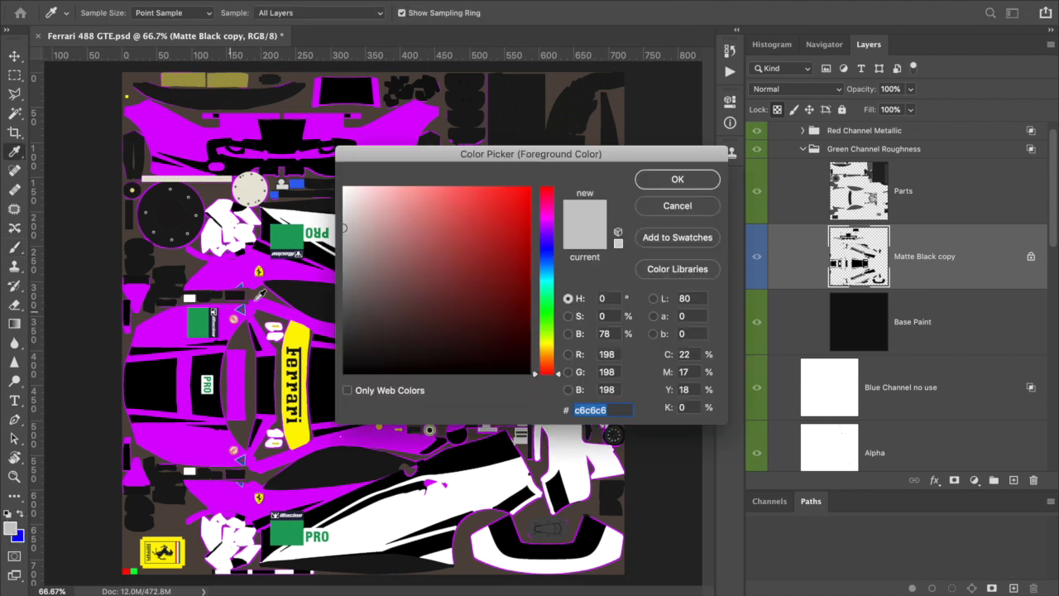
drag(350, 226, 289, 332)
click(685, 300)
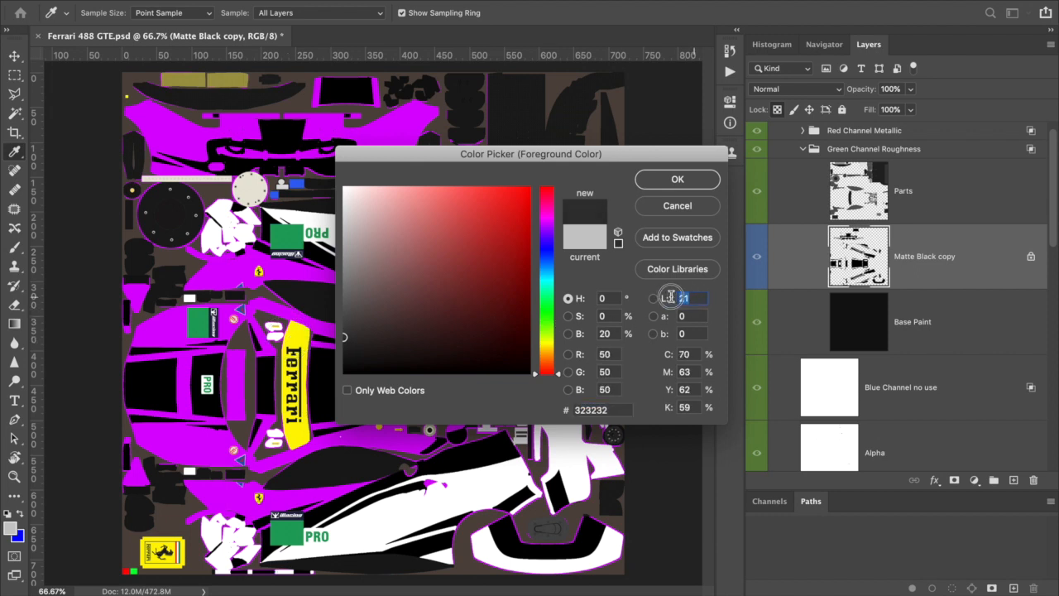
text(25)
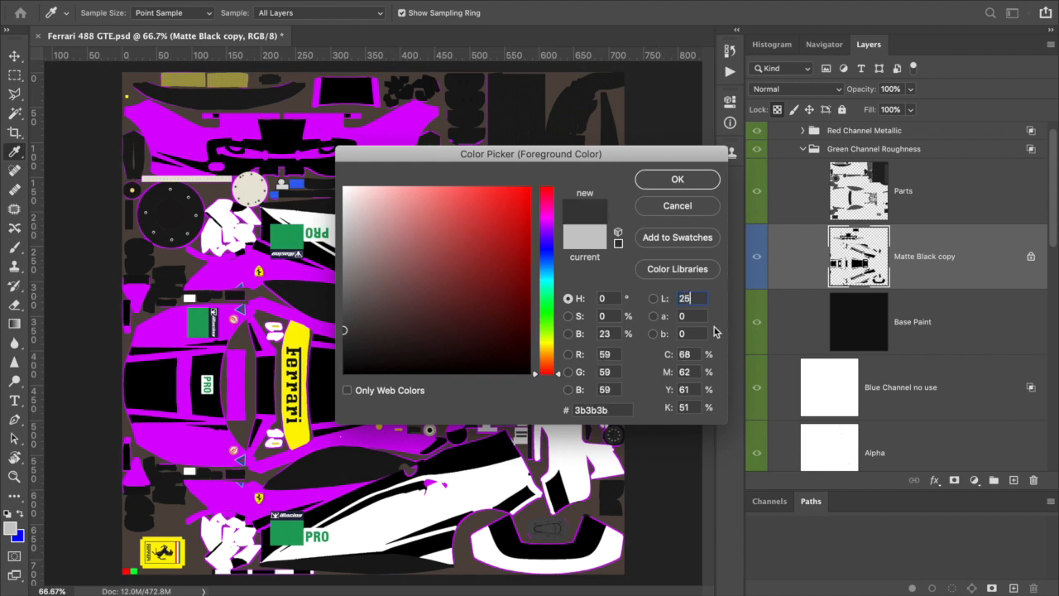
click(678, 180)
key(b)
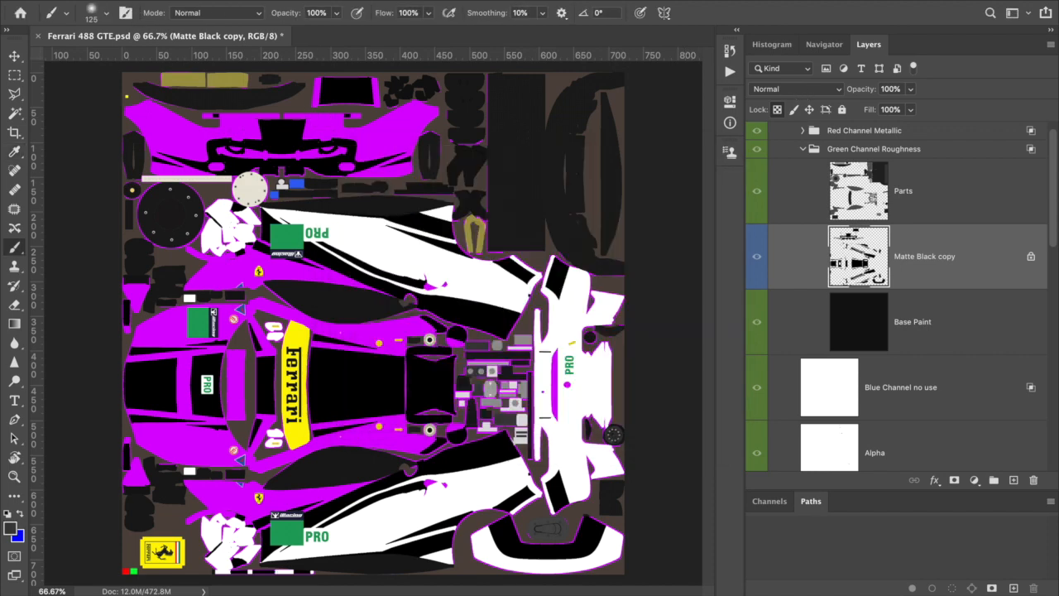
- Fill the painted areas of Matte Black copy with the dark grey foreground color
click(145, 1)
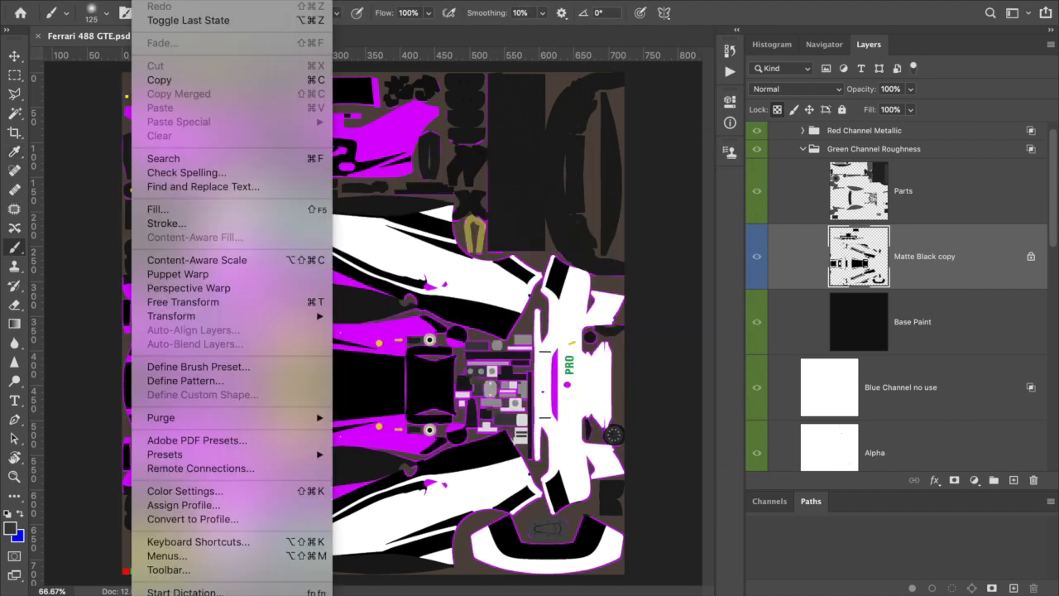
click(157, 210)
click(622, 205)
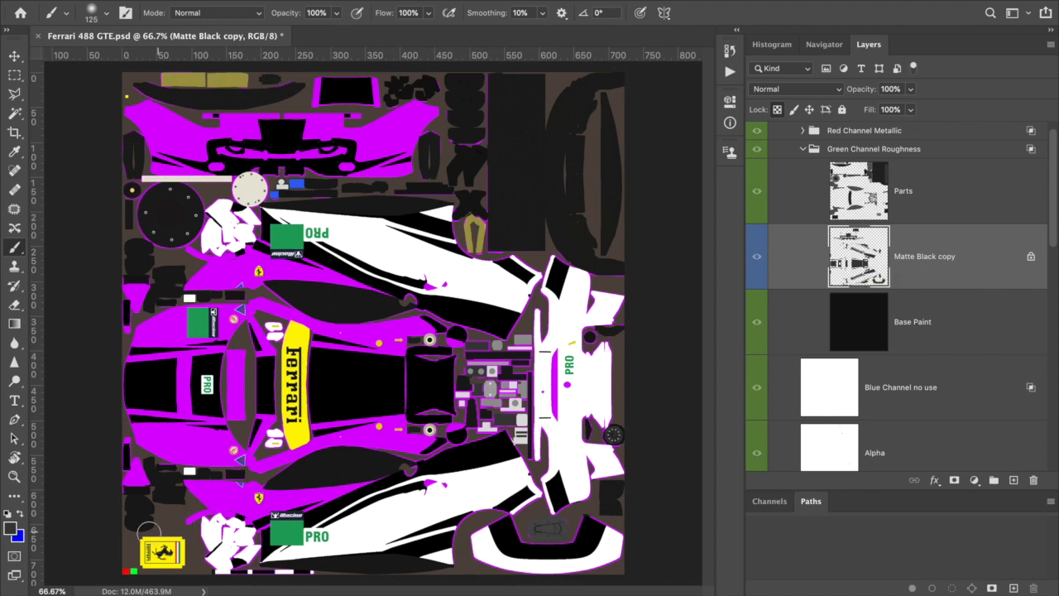
- Unlock the transparent pixels of Matte Black copy and of Color copy in the Red Channel Metallic group
click(778, 113)
click(802, 129)
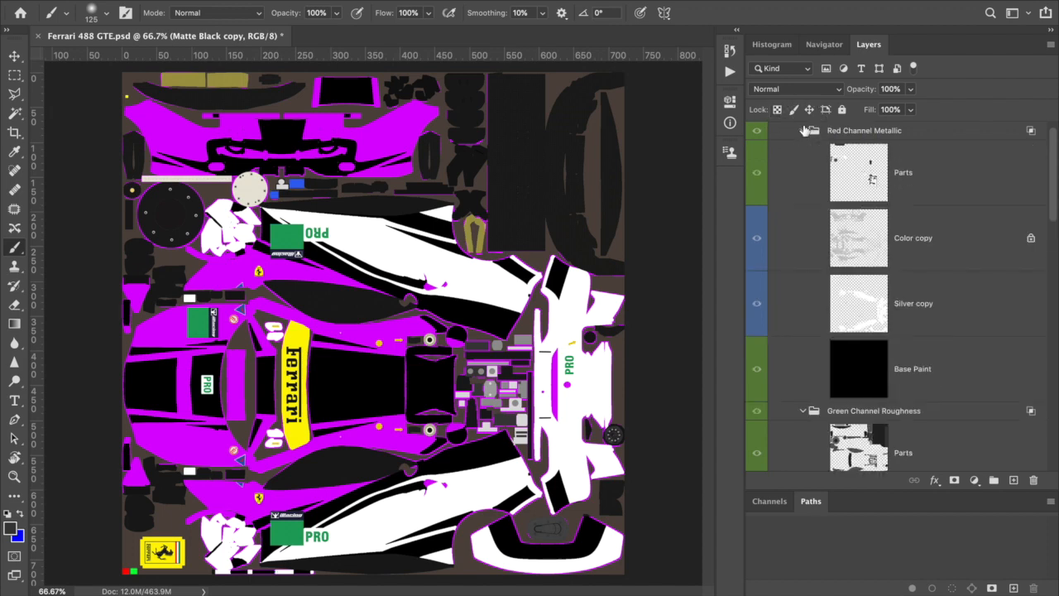
click(979, 247)
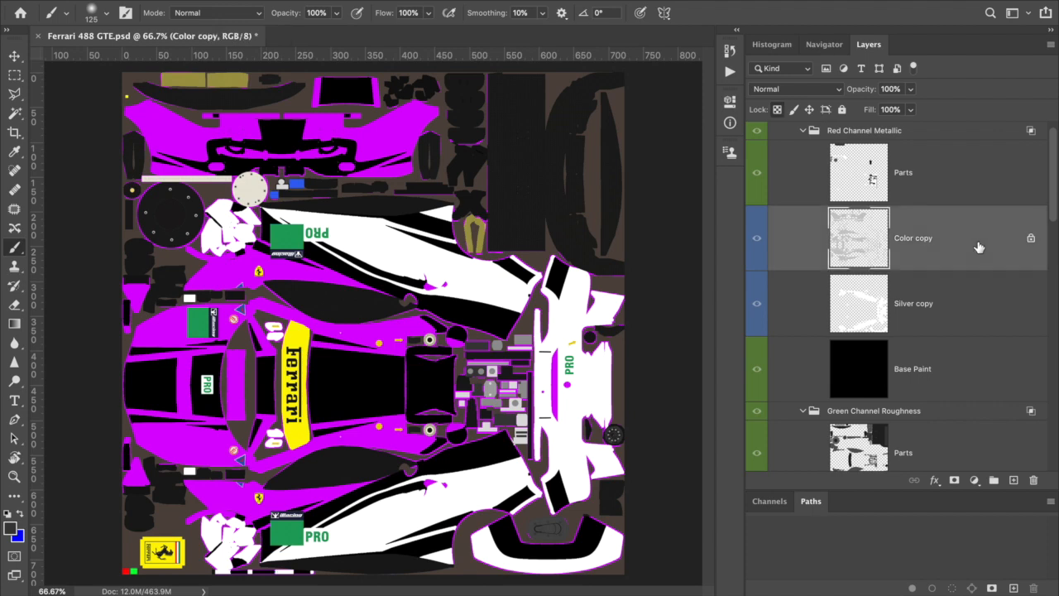
click(779, 113)
- Collapse the Red Channel Metallic and Green Channel Roughness groups and make the Custom Spec Map group visible
click(803, 130)
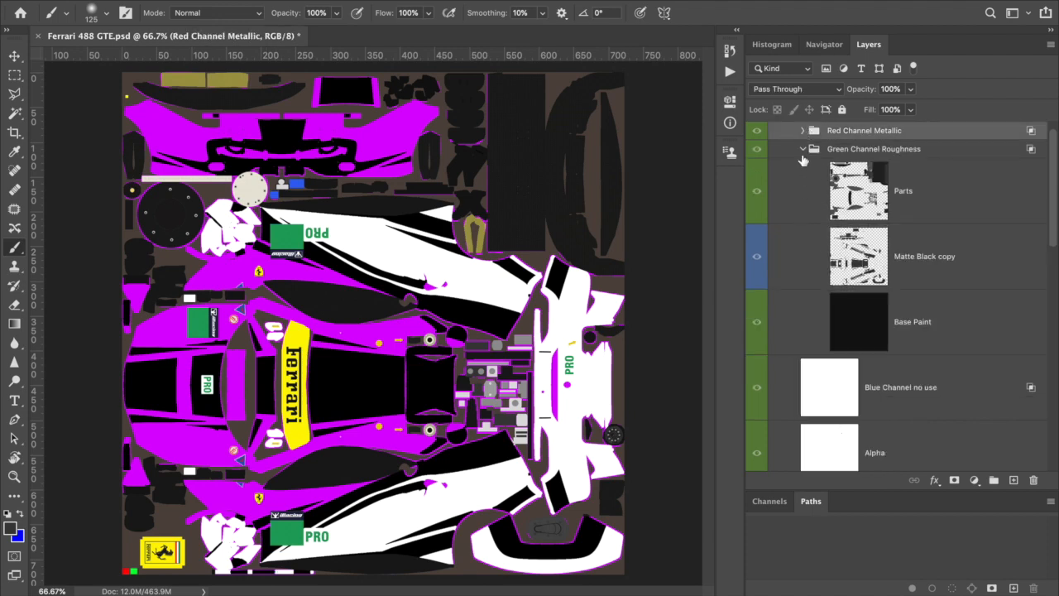
click(802, 149)
scroll(792, 232, up, 1)
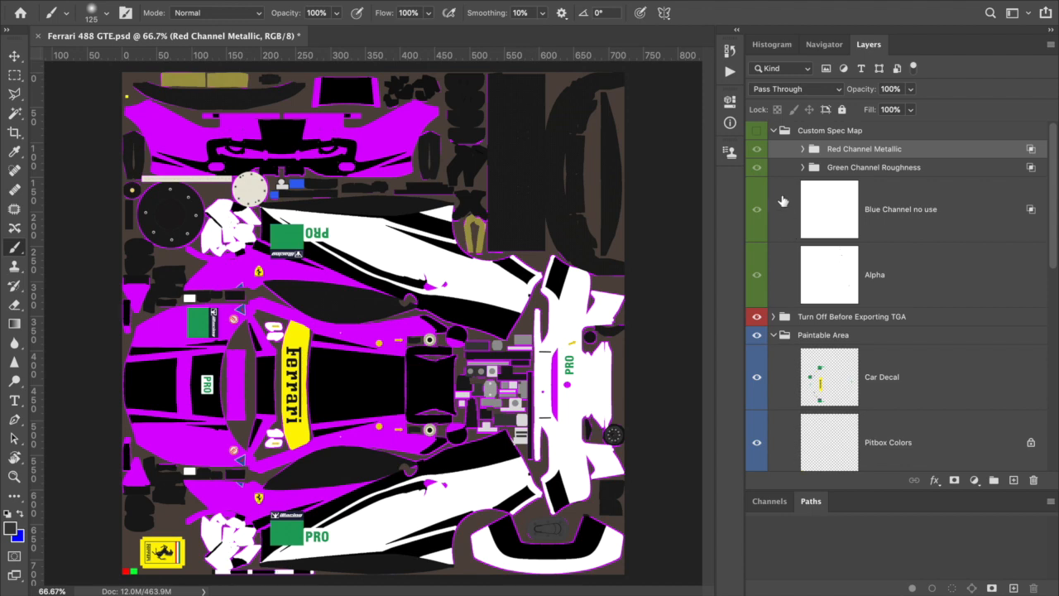
click(756, 135)
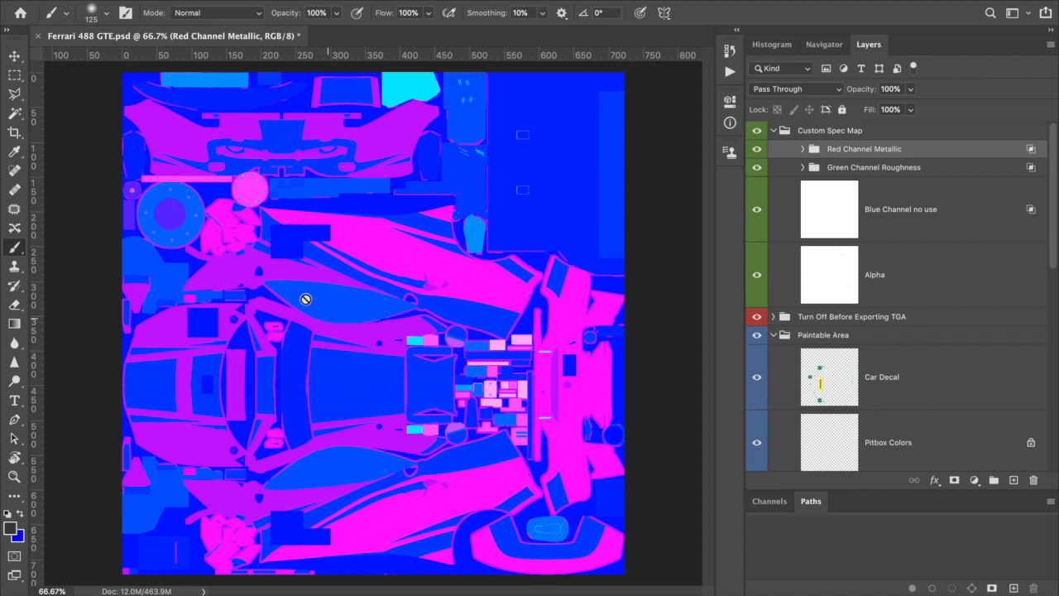
- Start saving the spec map as a Targa copy named car_spec_ followed by the customer number
click(120, 0)
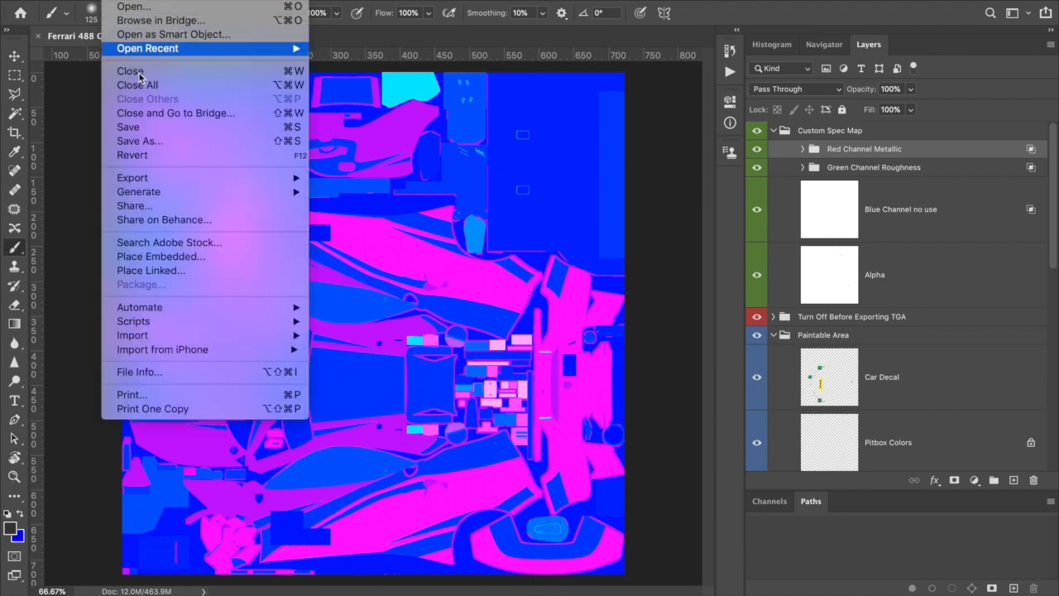
click(153, 142)
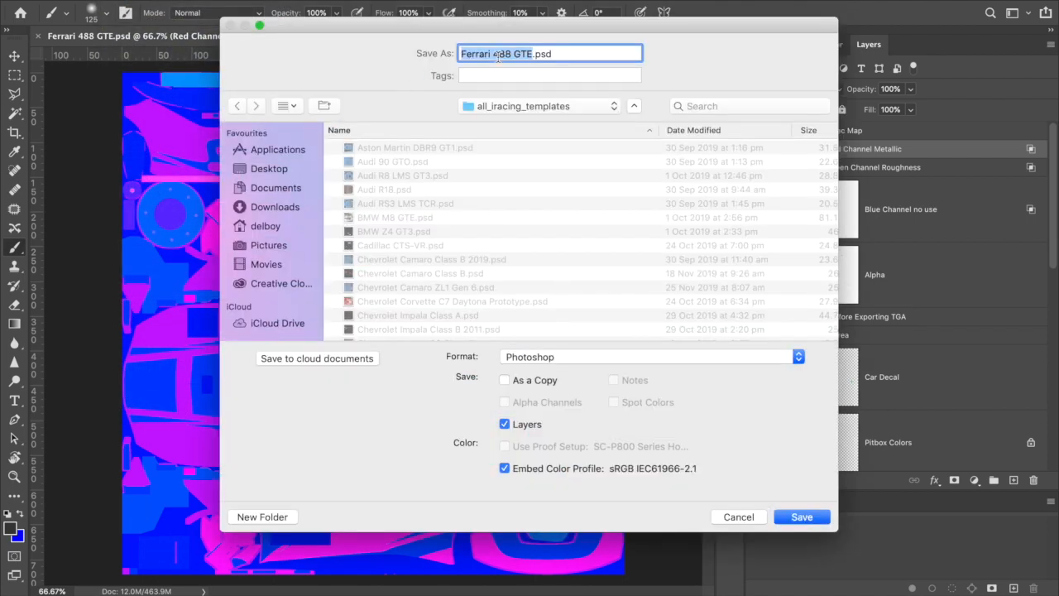
text(car)
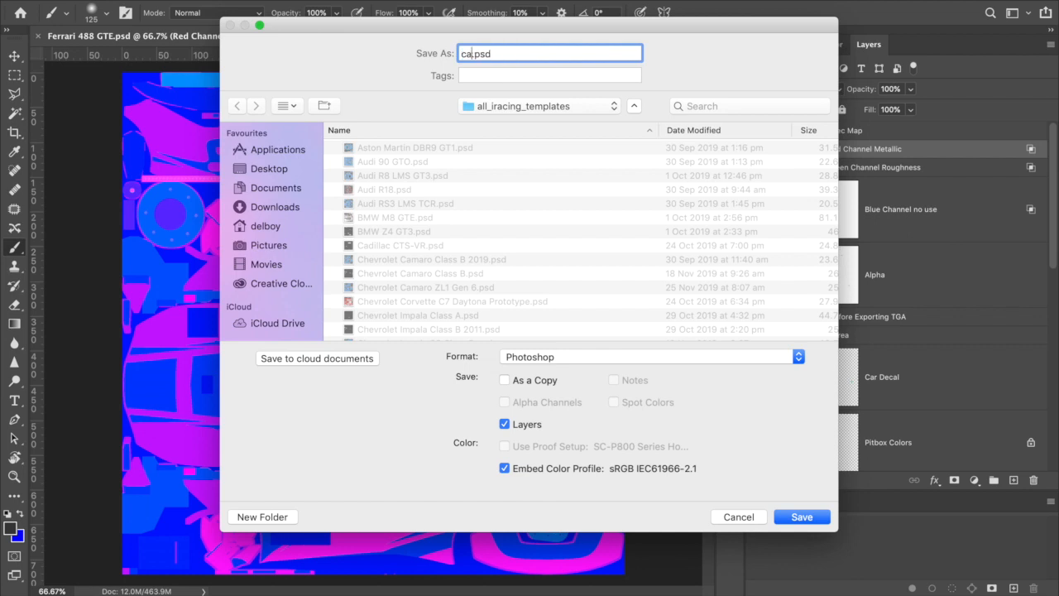
text(_spec_)
text(123456)
click(554, 358)
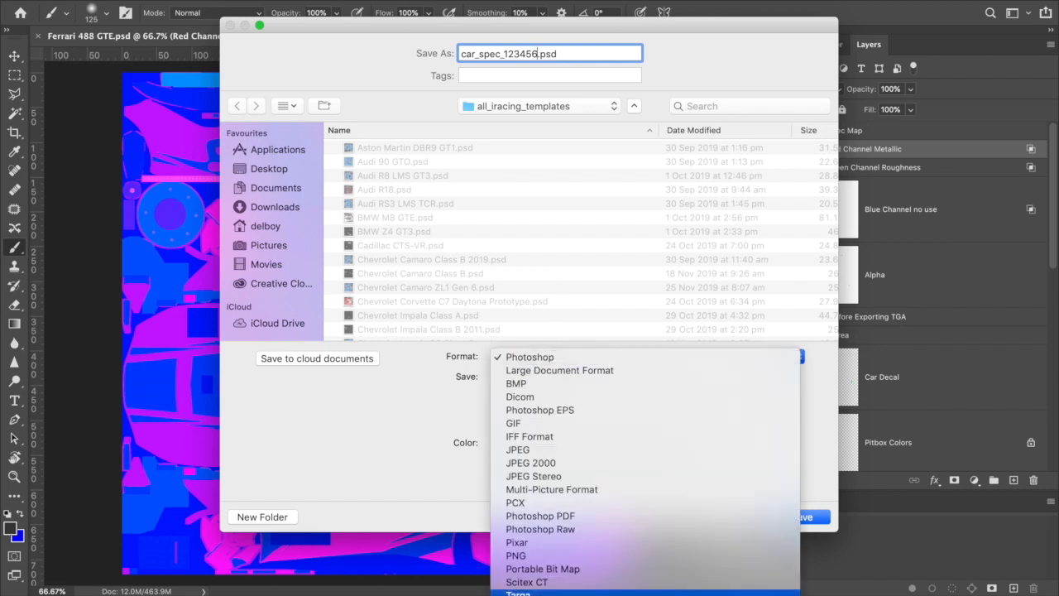
click(518, 592)
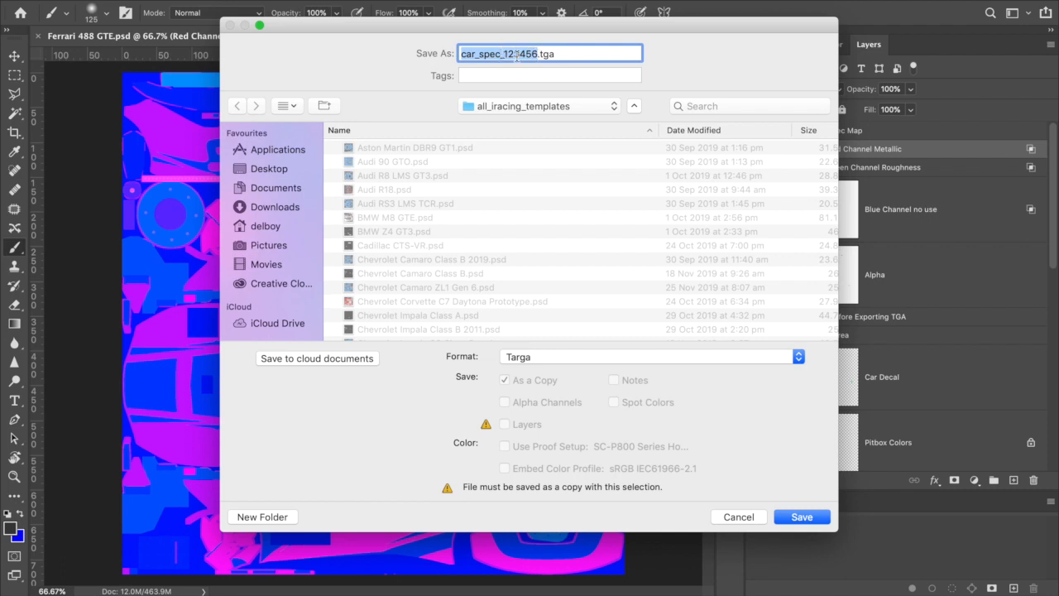
- Save the spec map's Targa copy to the Desktop at 24 bits/pixel
click(496, 106)
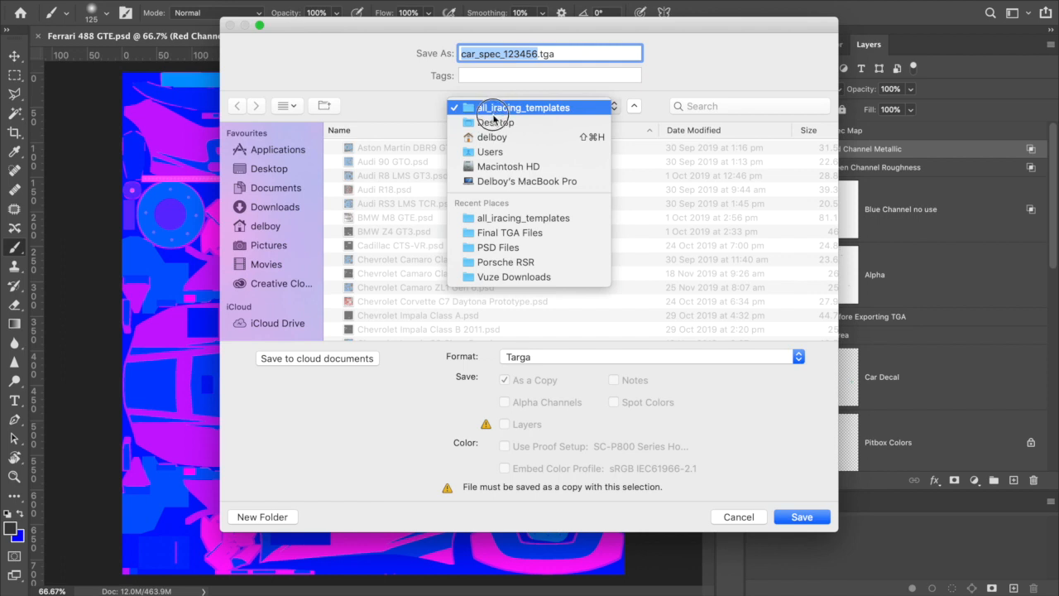
click(494, 123)
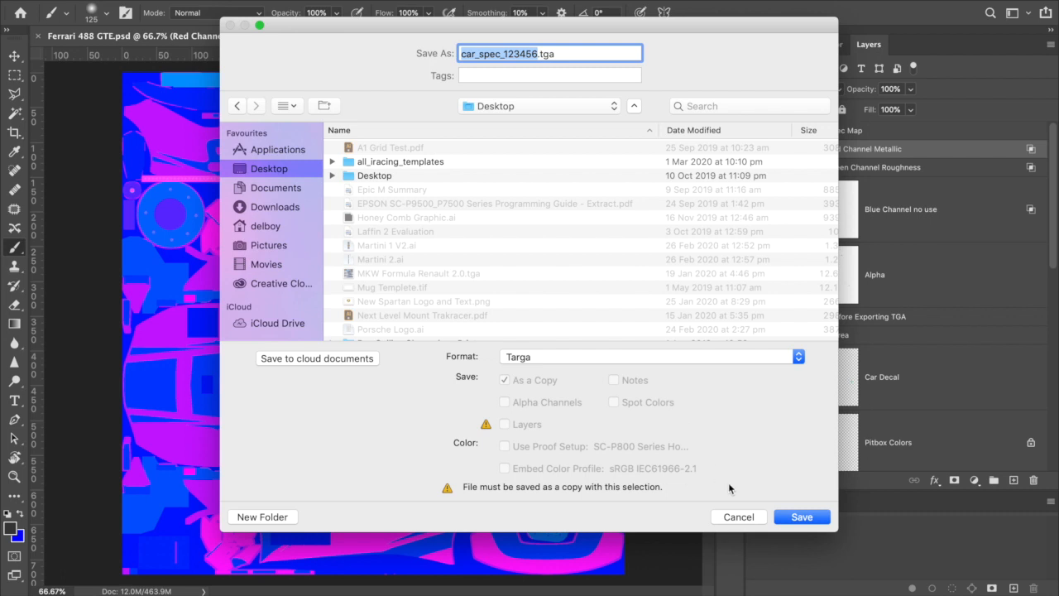
click(787, 517)
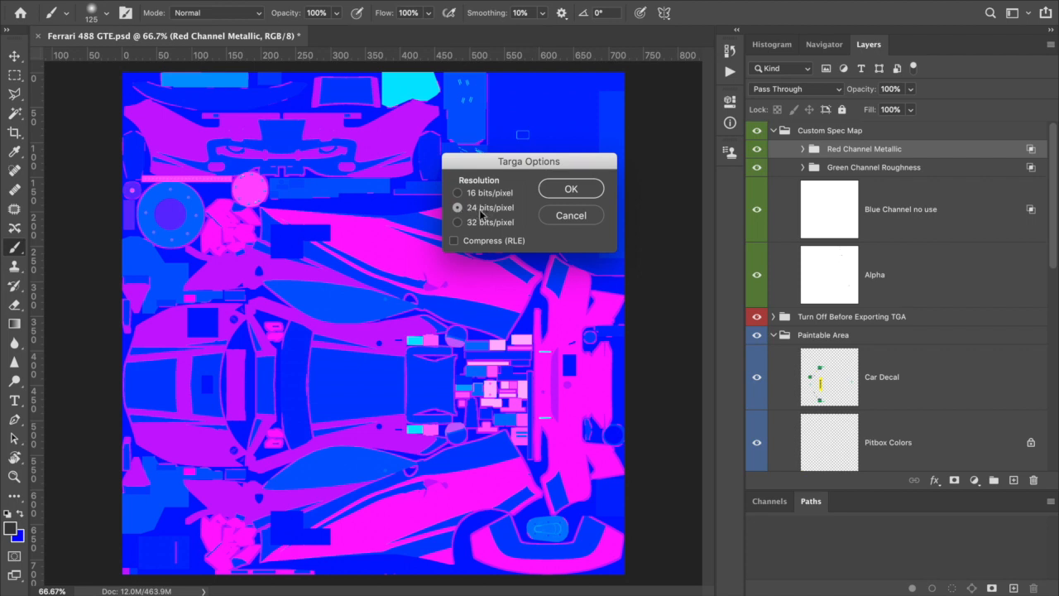
click(571, 188)
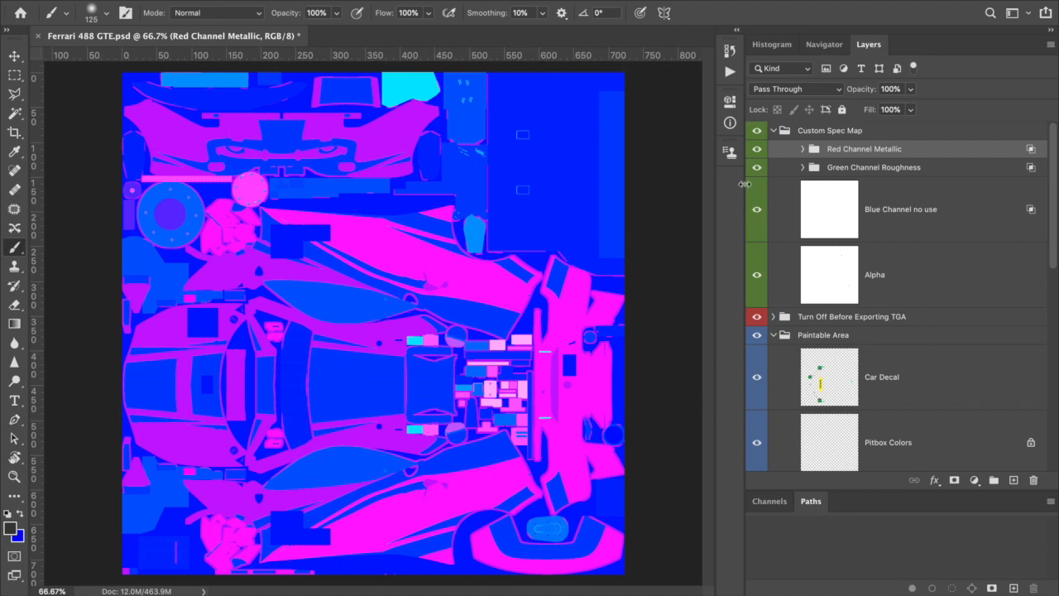
- Hide the Custom Spec Map group, and collapse it and the Paintable Area group
click(756, 131)
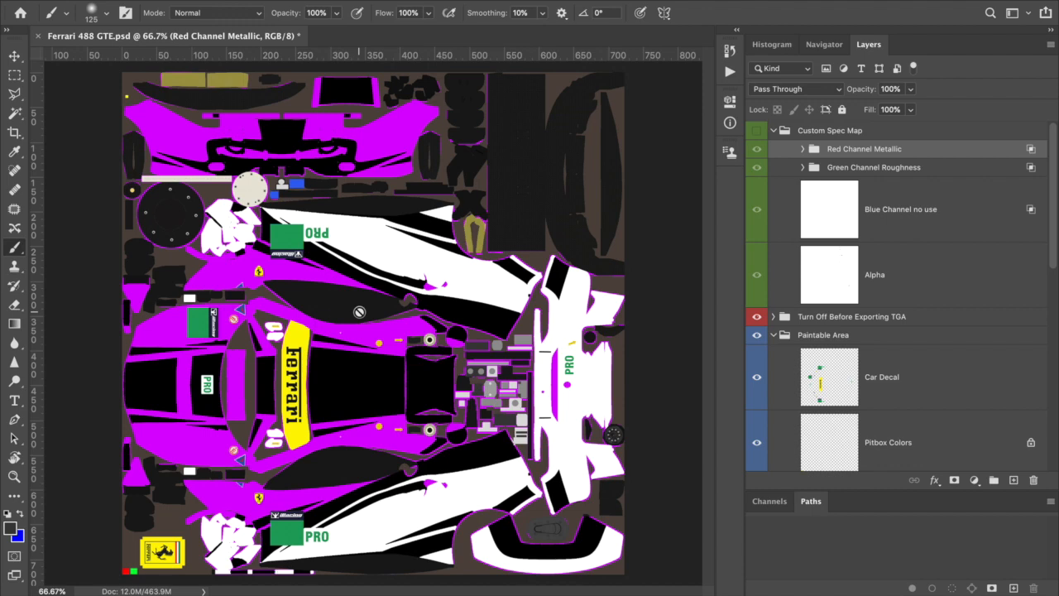
click(773, 131)
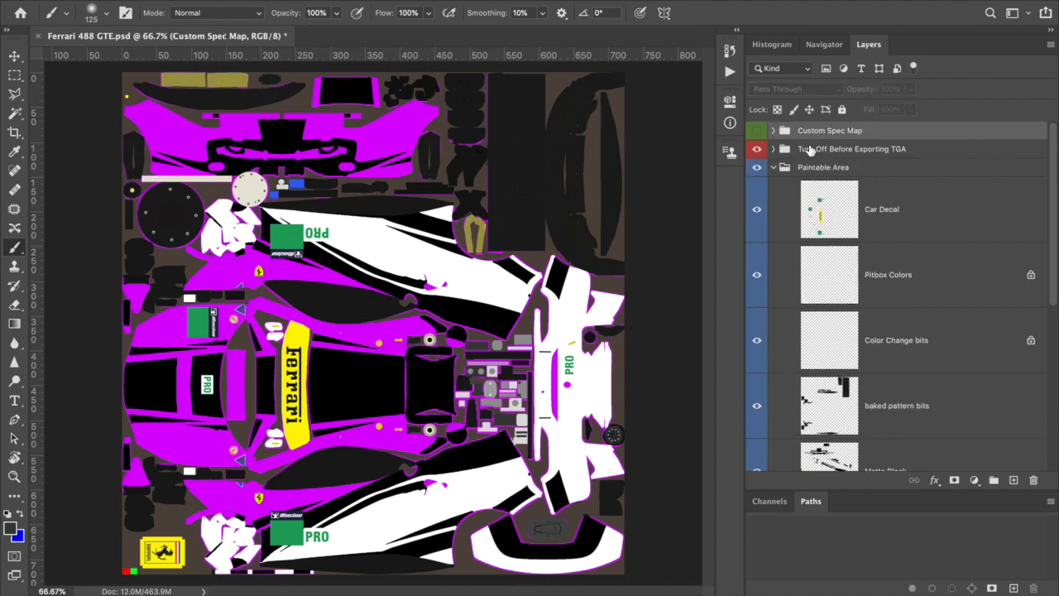
click(775, 168)
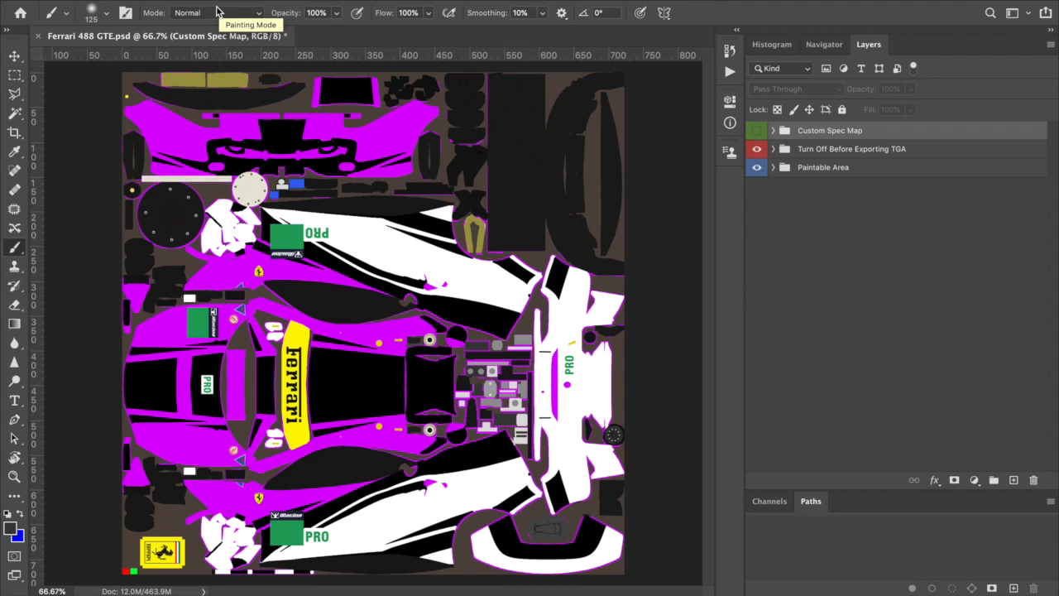
- Open the recent file Fanatec Black Logo.psd and activate the Move tool
click(116, 0)
mouse_move(135, 48)
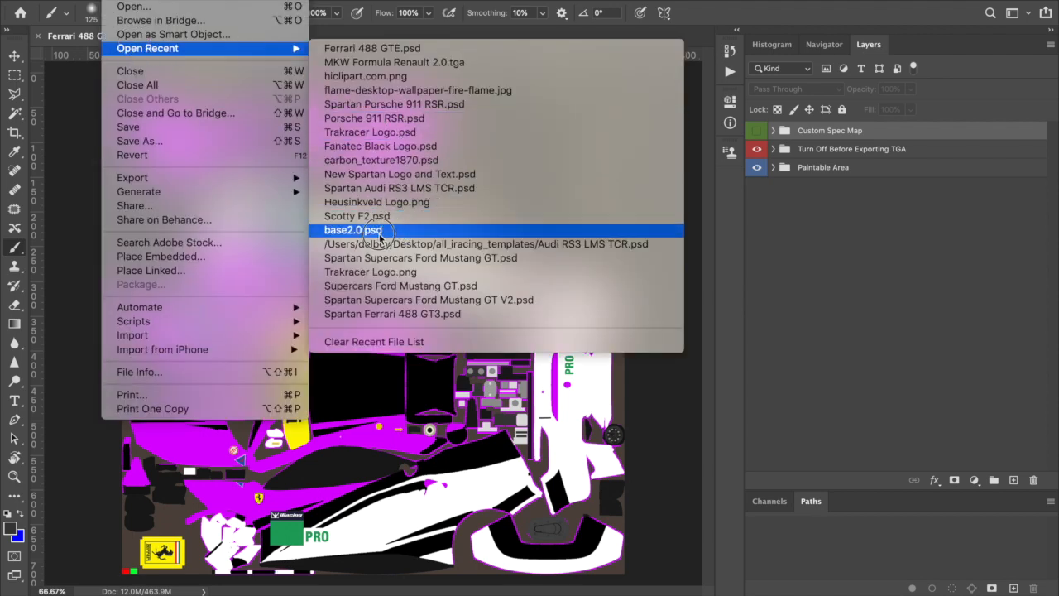
click(384, 149)
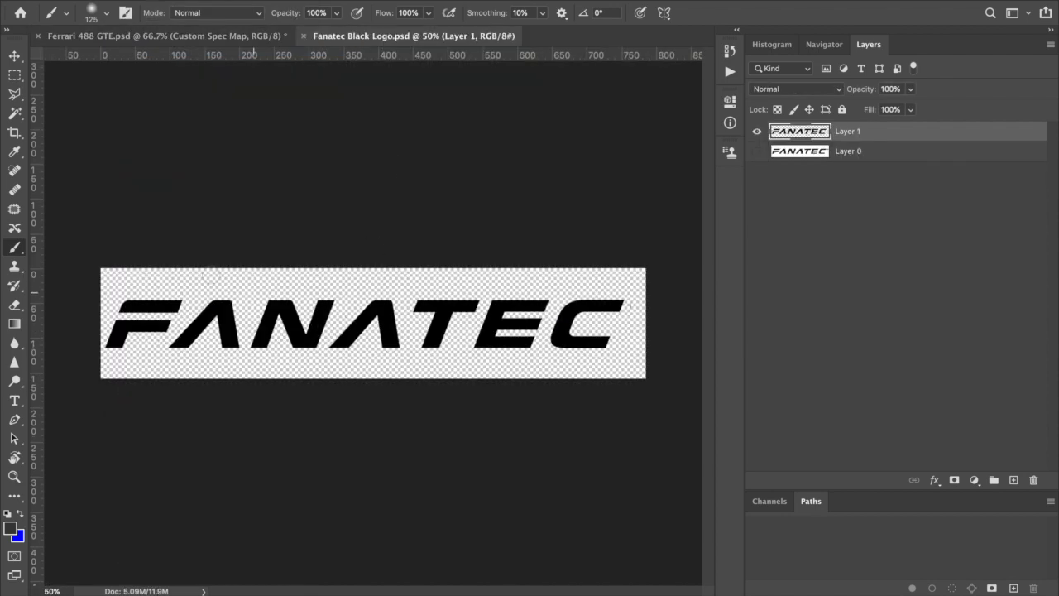
click(14, 56)
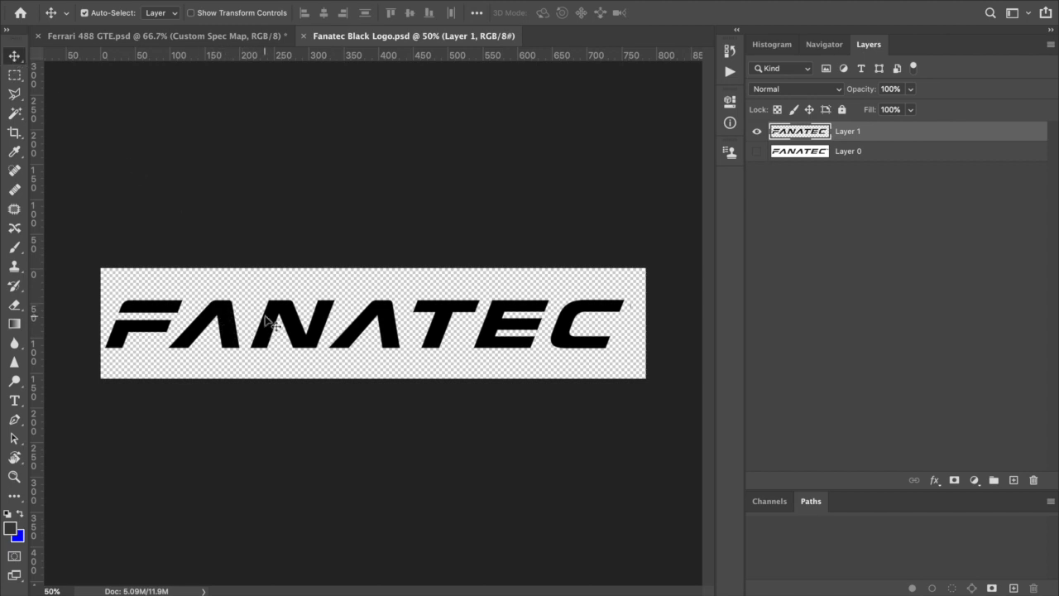
- Lock the transparent pixels of the logo's Layer 1 and set the foreground color to bright yellow
click(778, 110)
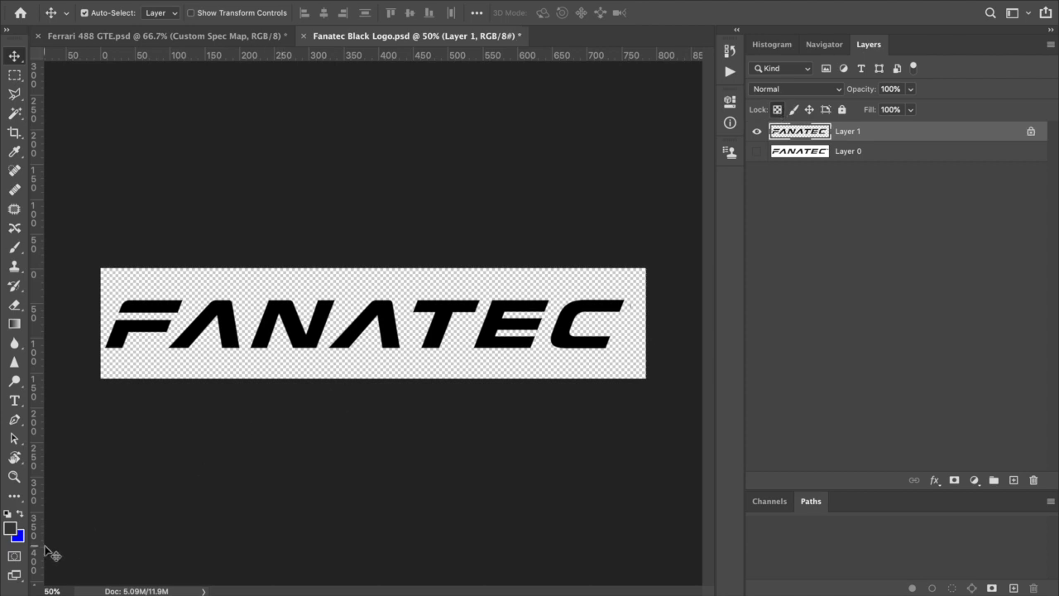
click(10, 528)
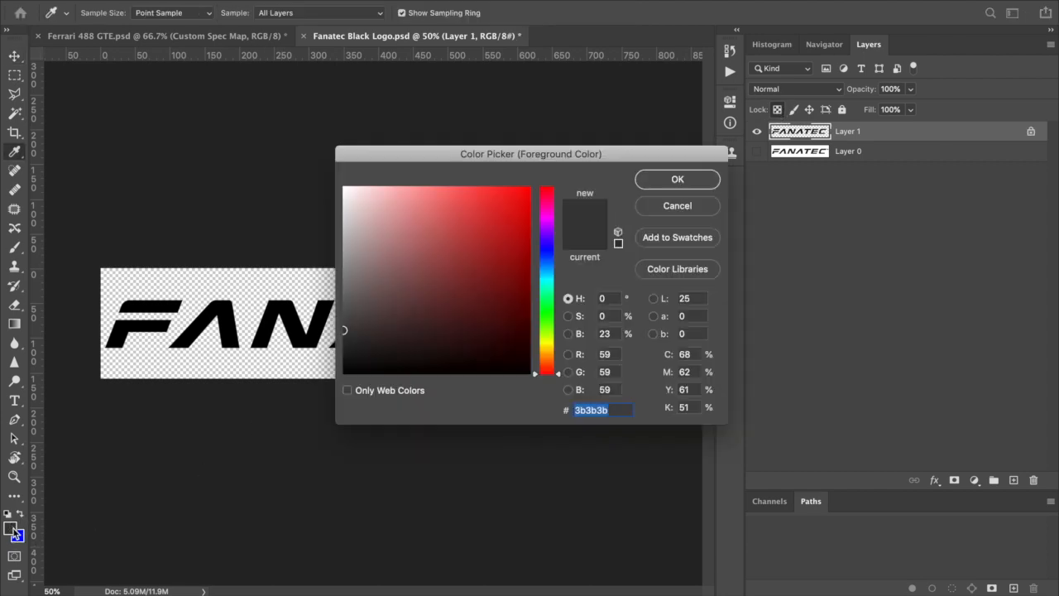
click(547, 343)
drag(497, 201, 530, 187)
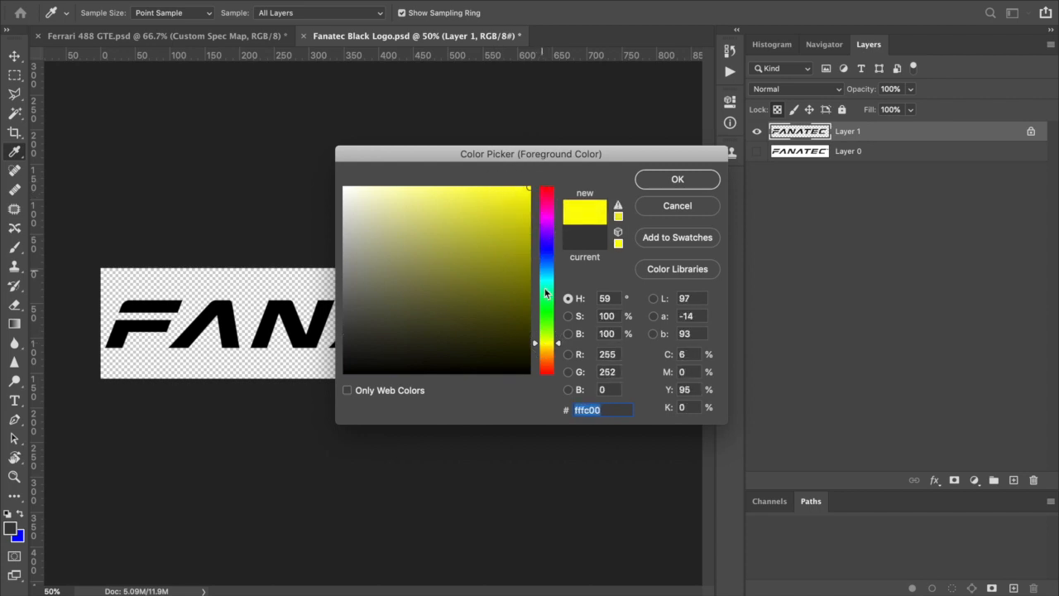
click(560, 348)
click(710, 178)
key(v)
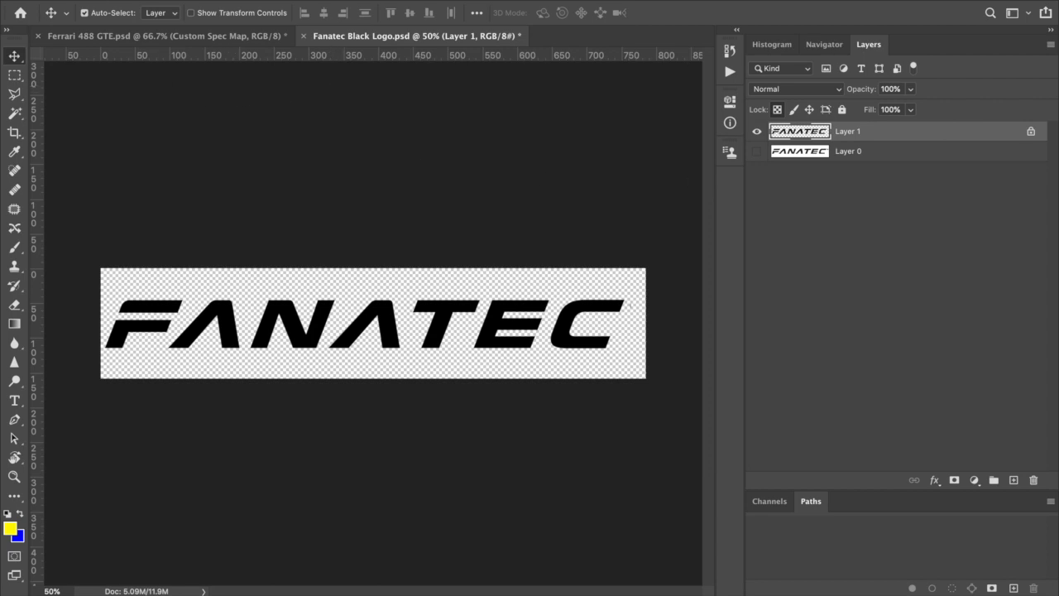
- Fill the Fanatec lettering with the foreground color in Normal mode at 100% opacity
click(143, 2)
click(155, 209)
click(622, 209)
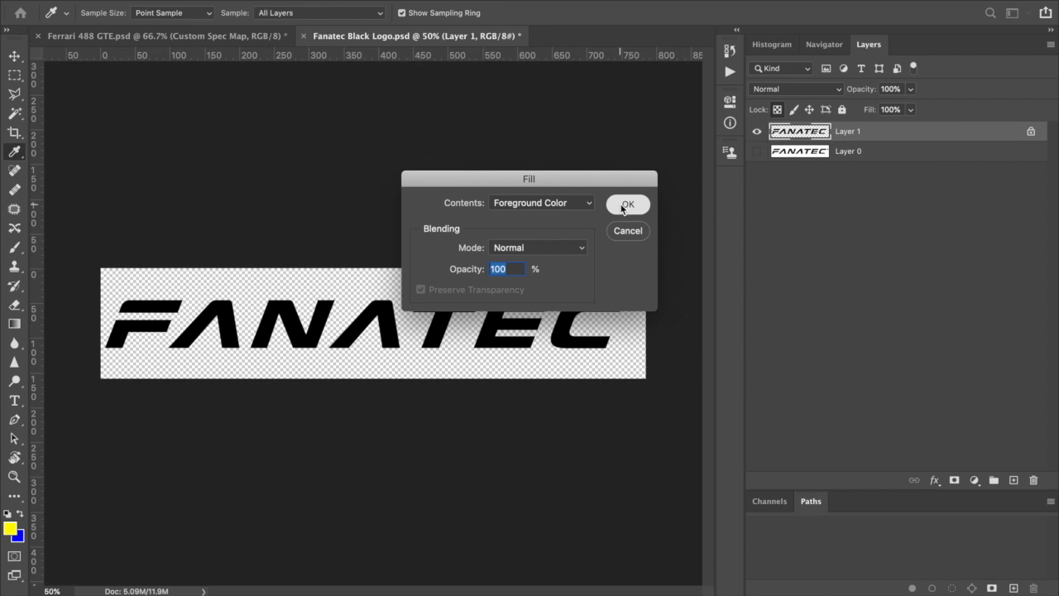
click(622, 208)
- Copy the yellow Fanatec logo into Ferrari 488 GTE.psd and scale it to about 29%
key(v)
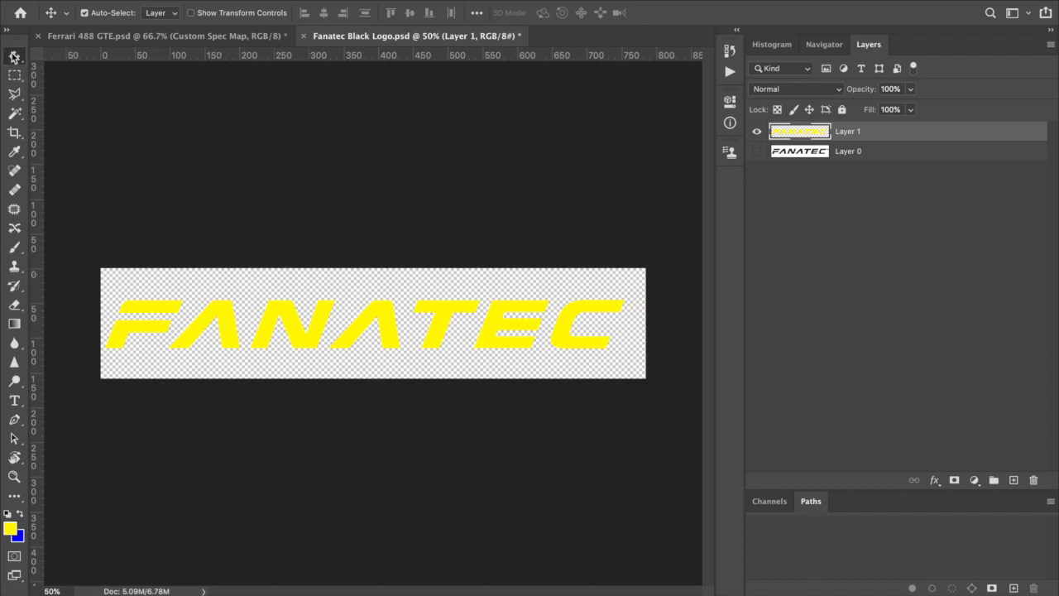
drag(227, 326, 346, 297)
key(super+t)
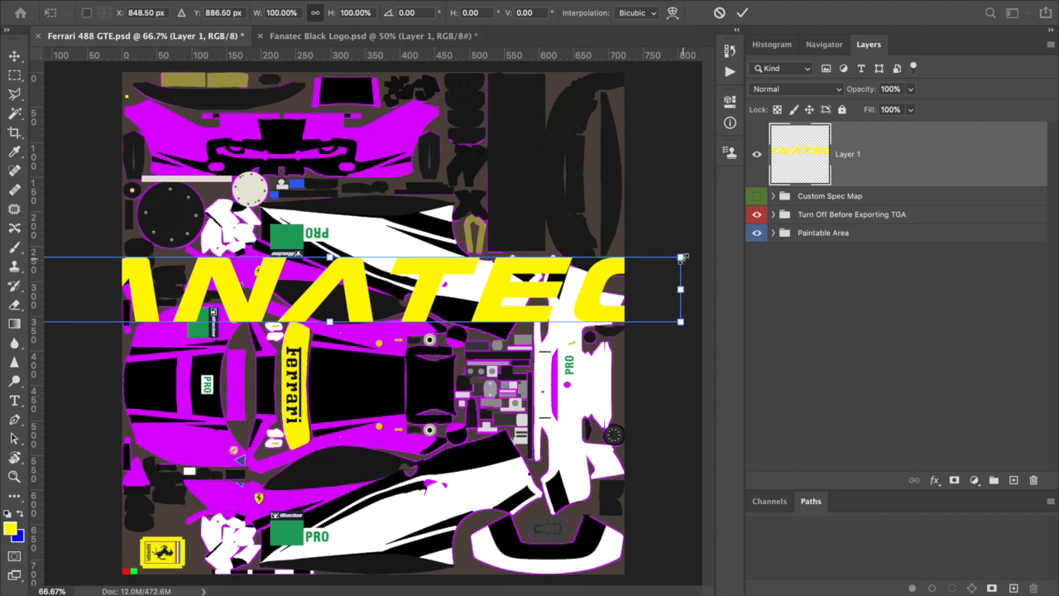
drag(681, 257, 214, 380)
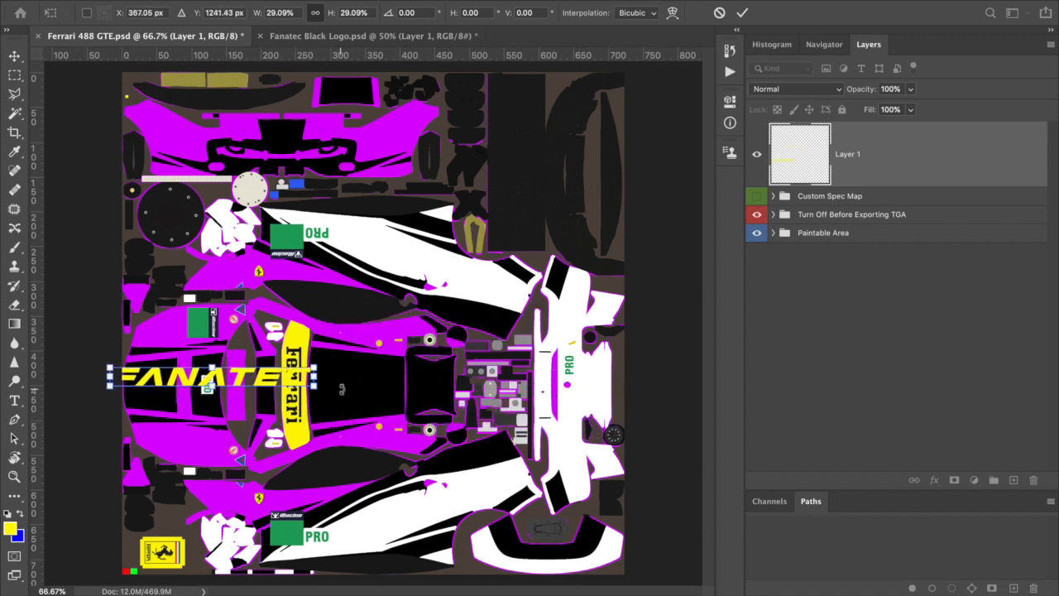
- Rotate the Fanatec logo 90°, move it to the front edge of the bonnet and shrink it to fit the black area
drag(341, 387, 207, 484)
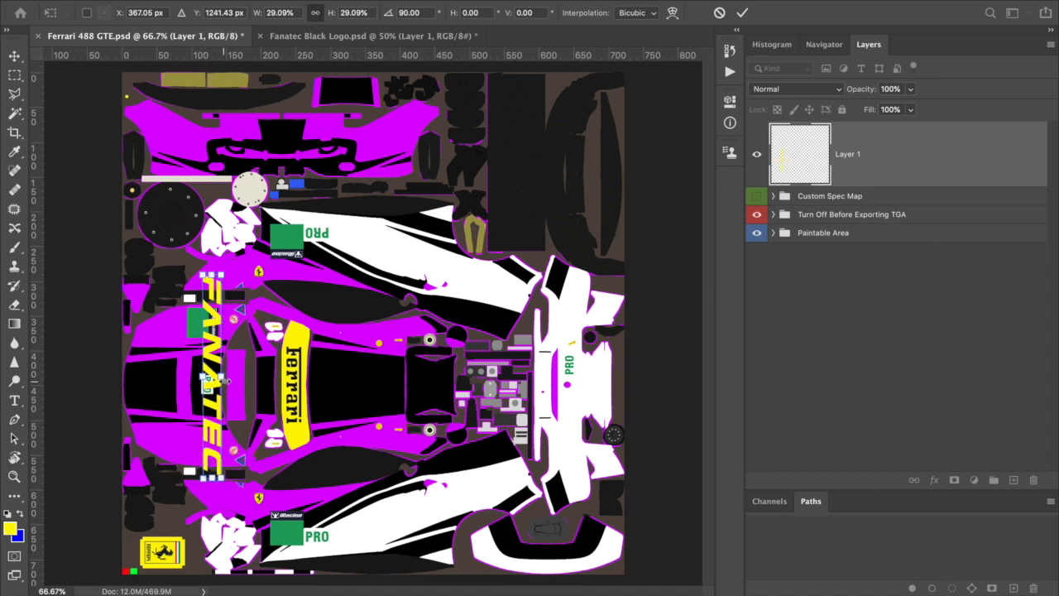
drag(222, 389, 155, 394)
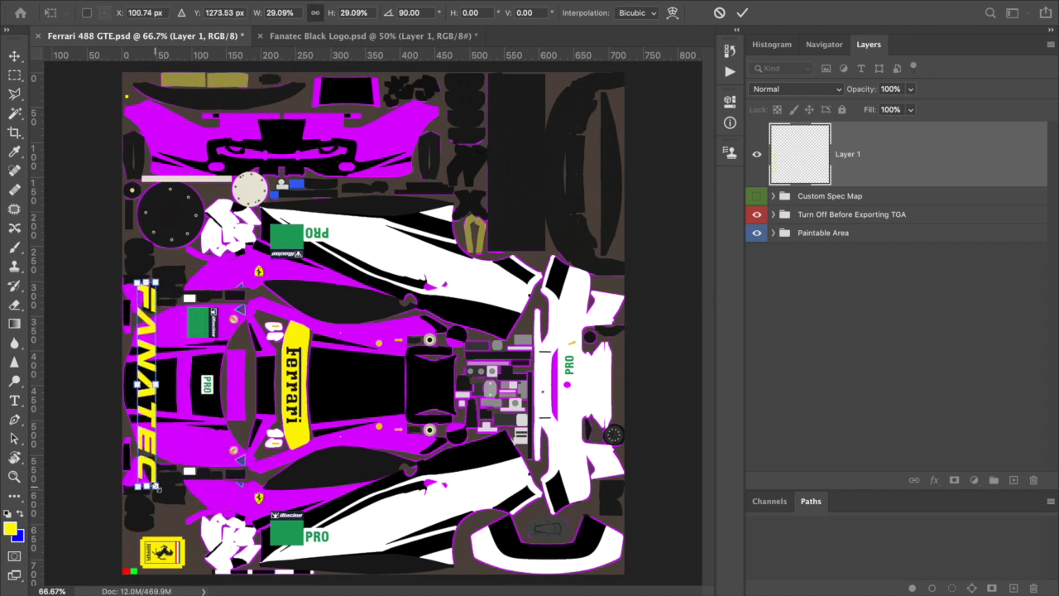
drag(156, 489, 155, 429)
key(Return)
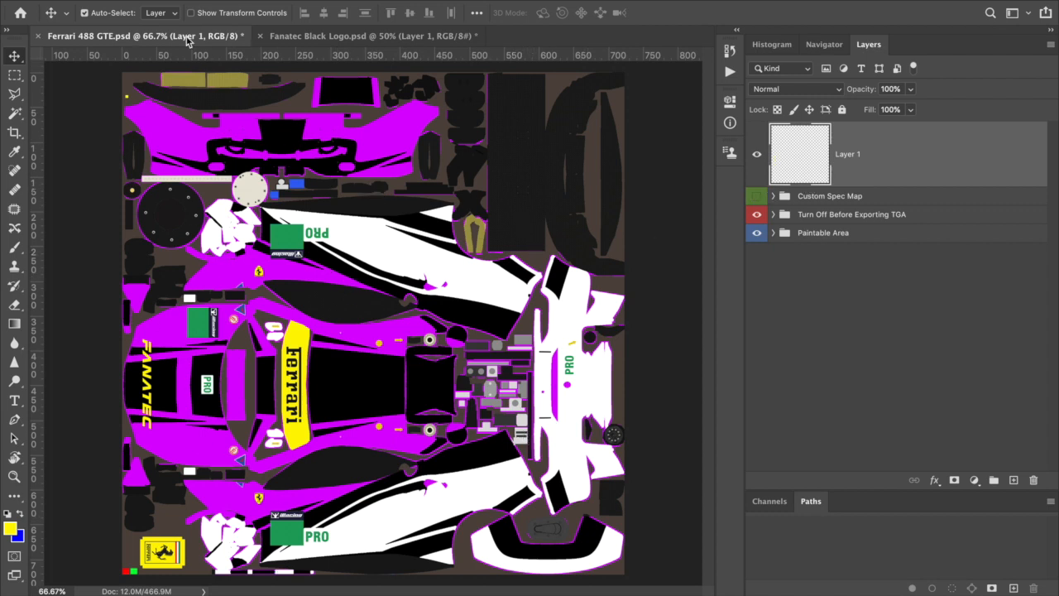
- Save the Ferrari document, and save a Targa copy named Test Ferrari 488 GTE to the Desktop at 24 bits/pixel
click(120, 2)
click(167, 128)
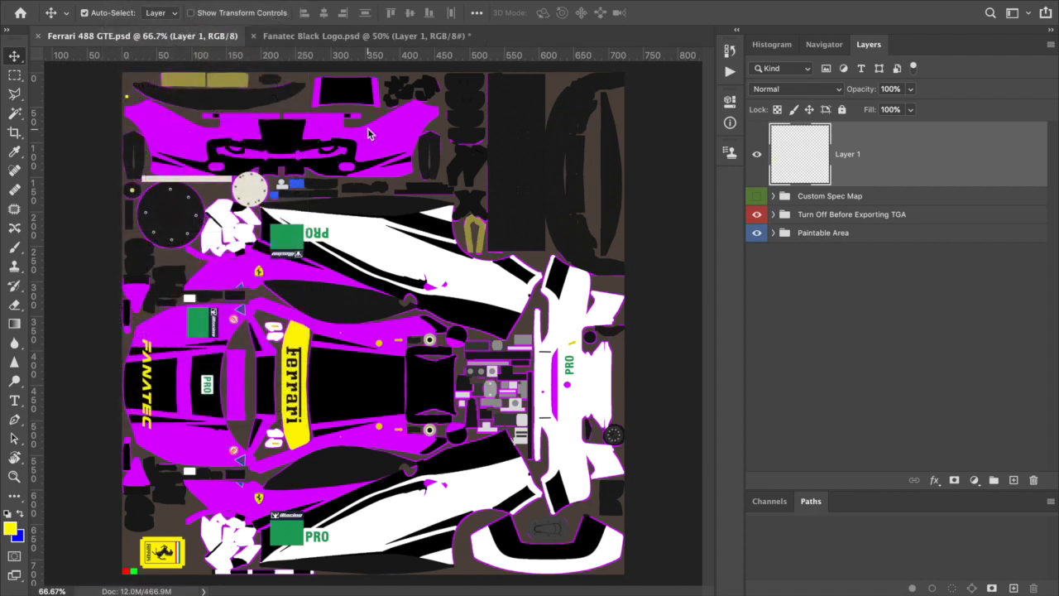
click(120, 1)
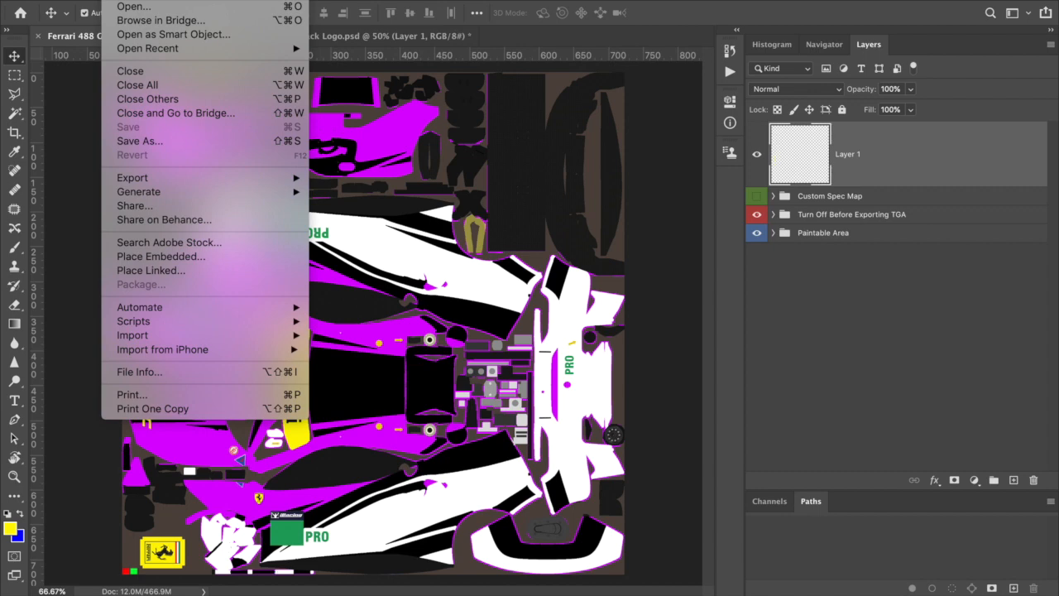
click(135, 141)
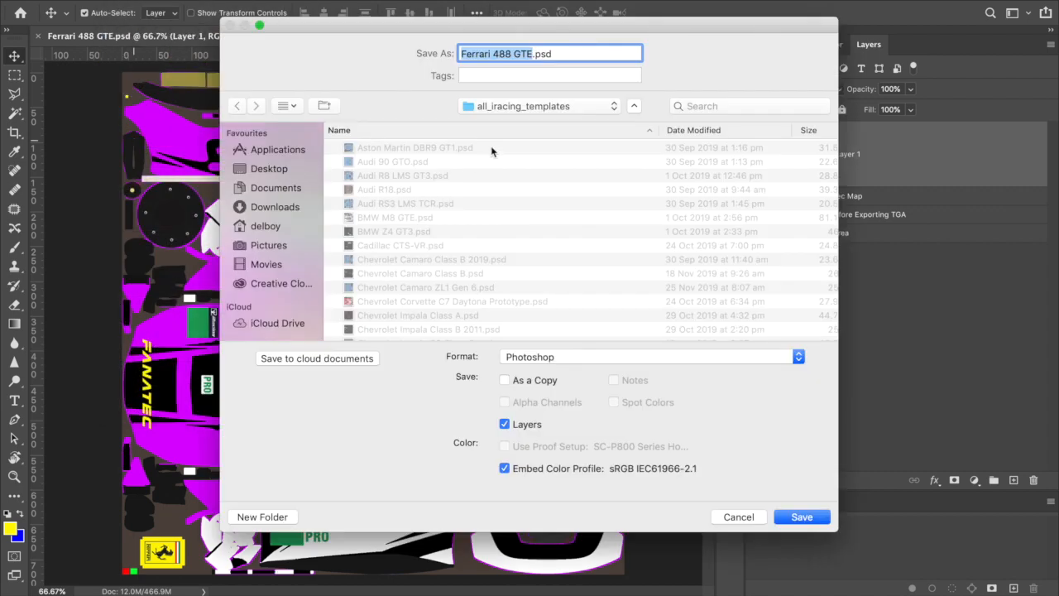
click(279, 169)
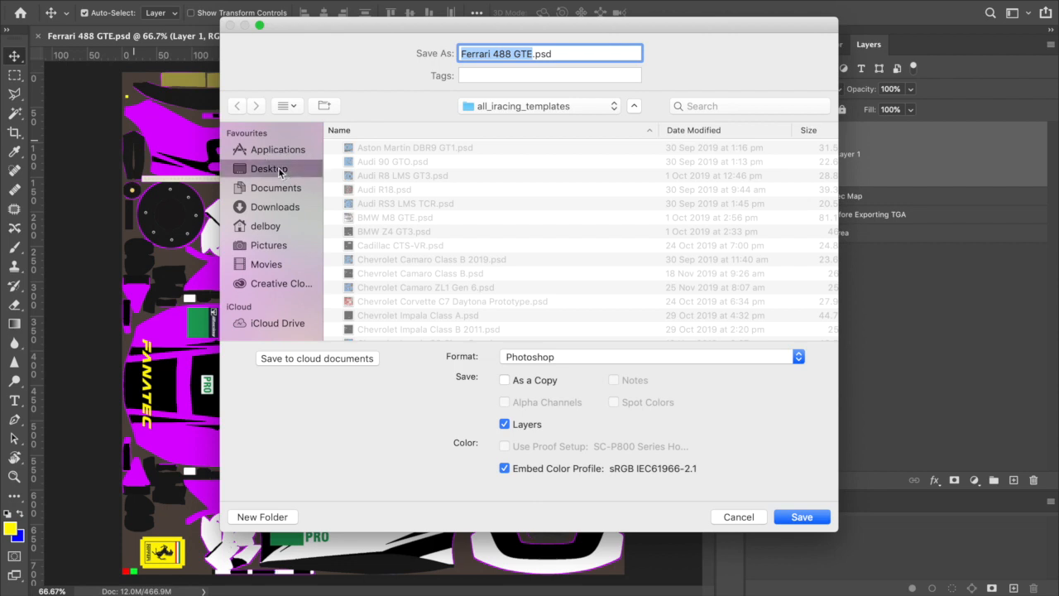
click(461, 53)
text(Test)
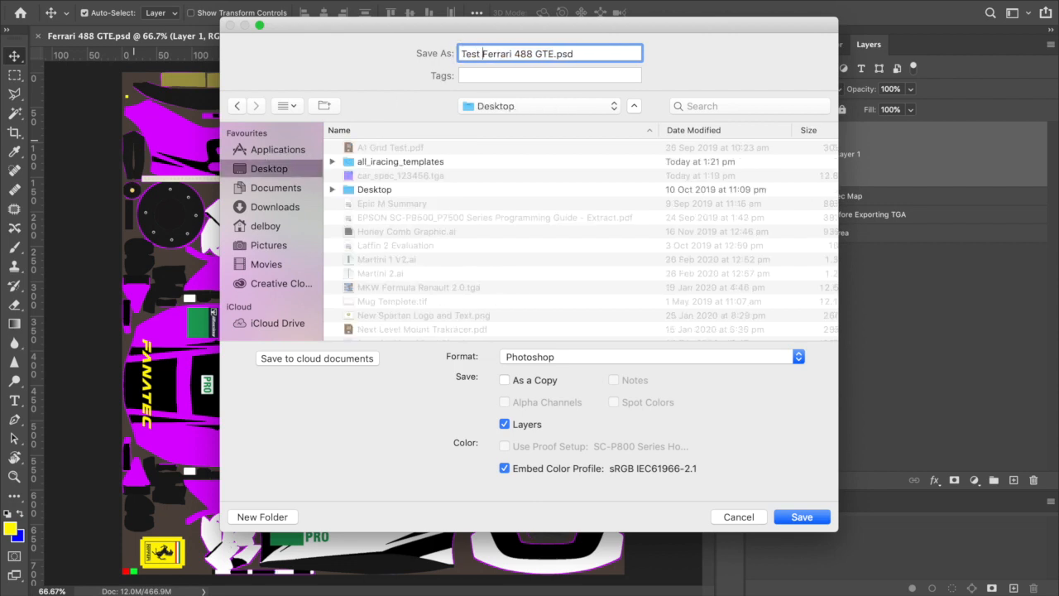
click(565, 356)
click(538, 590)
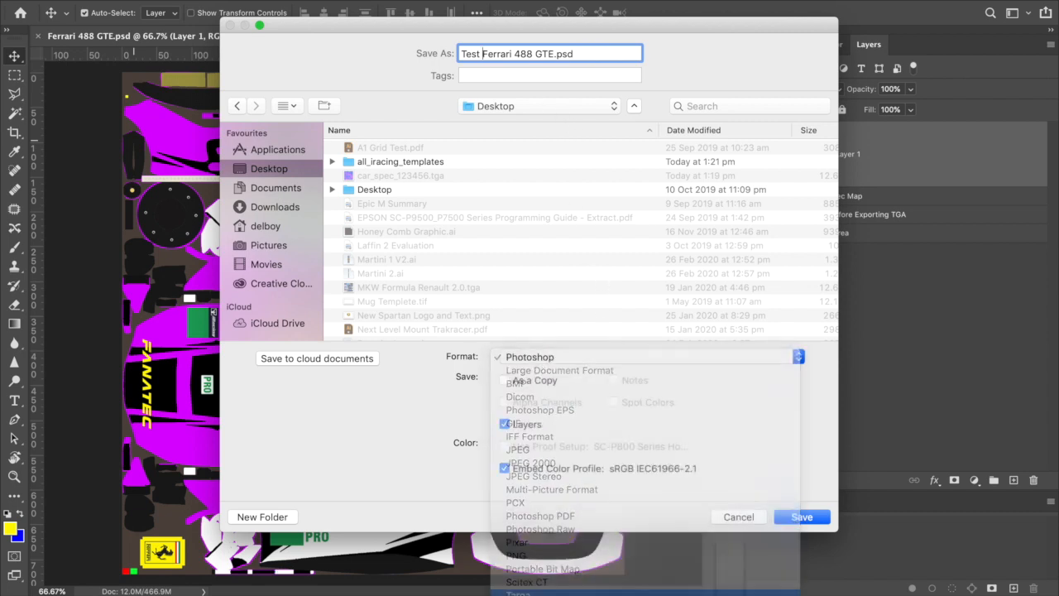
click(799, 516)
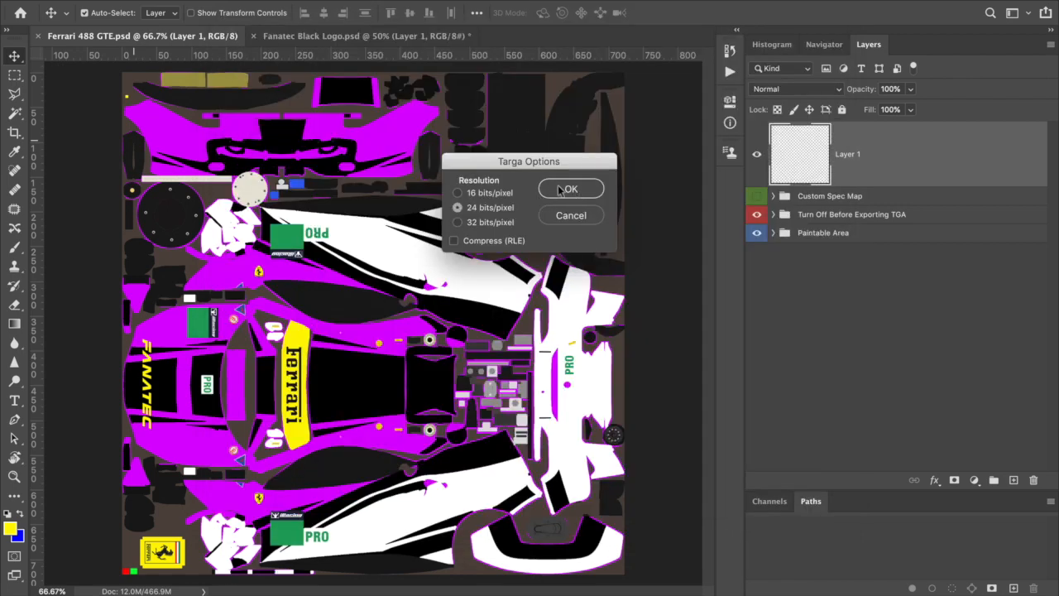
click(563, 191)
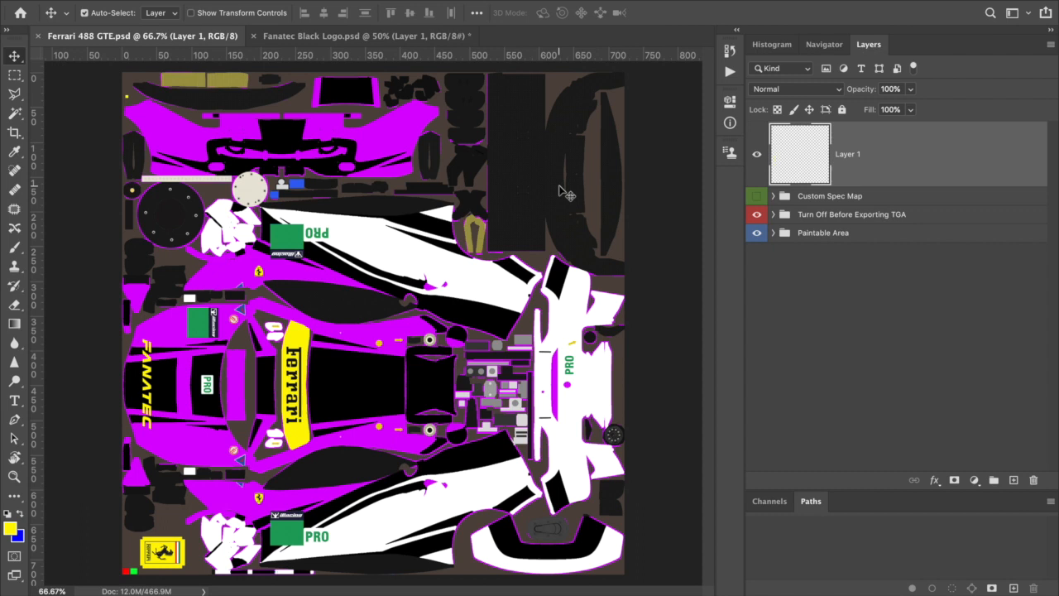